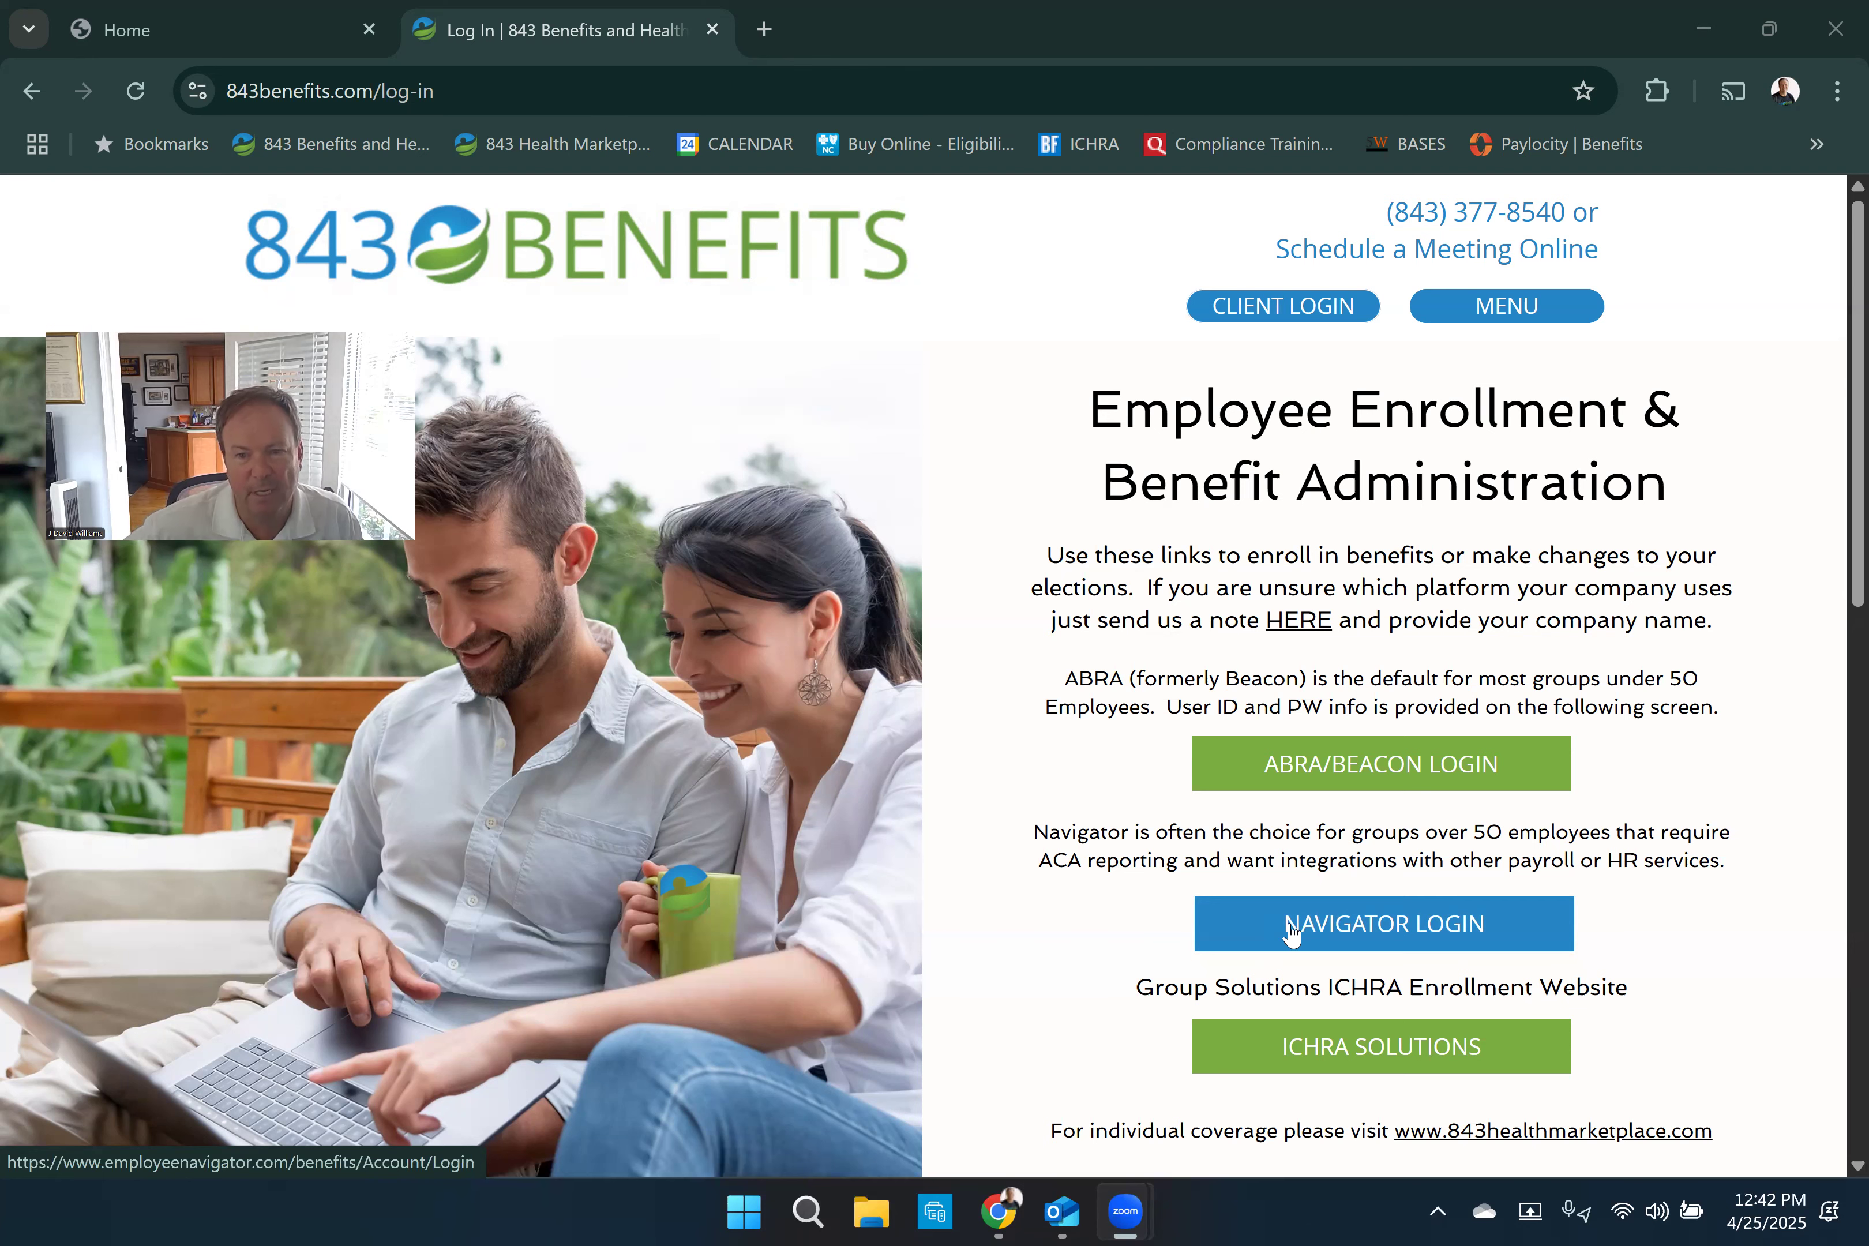
# - Switch to the employee's benefits home page and open the completed Open Enrollment for changes
pyautogui.click(218, 45)
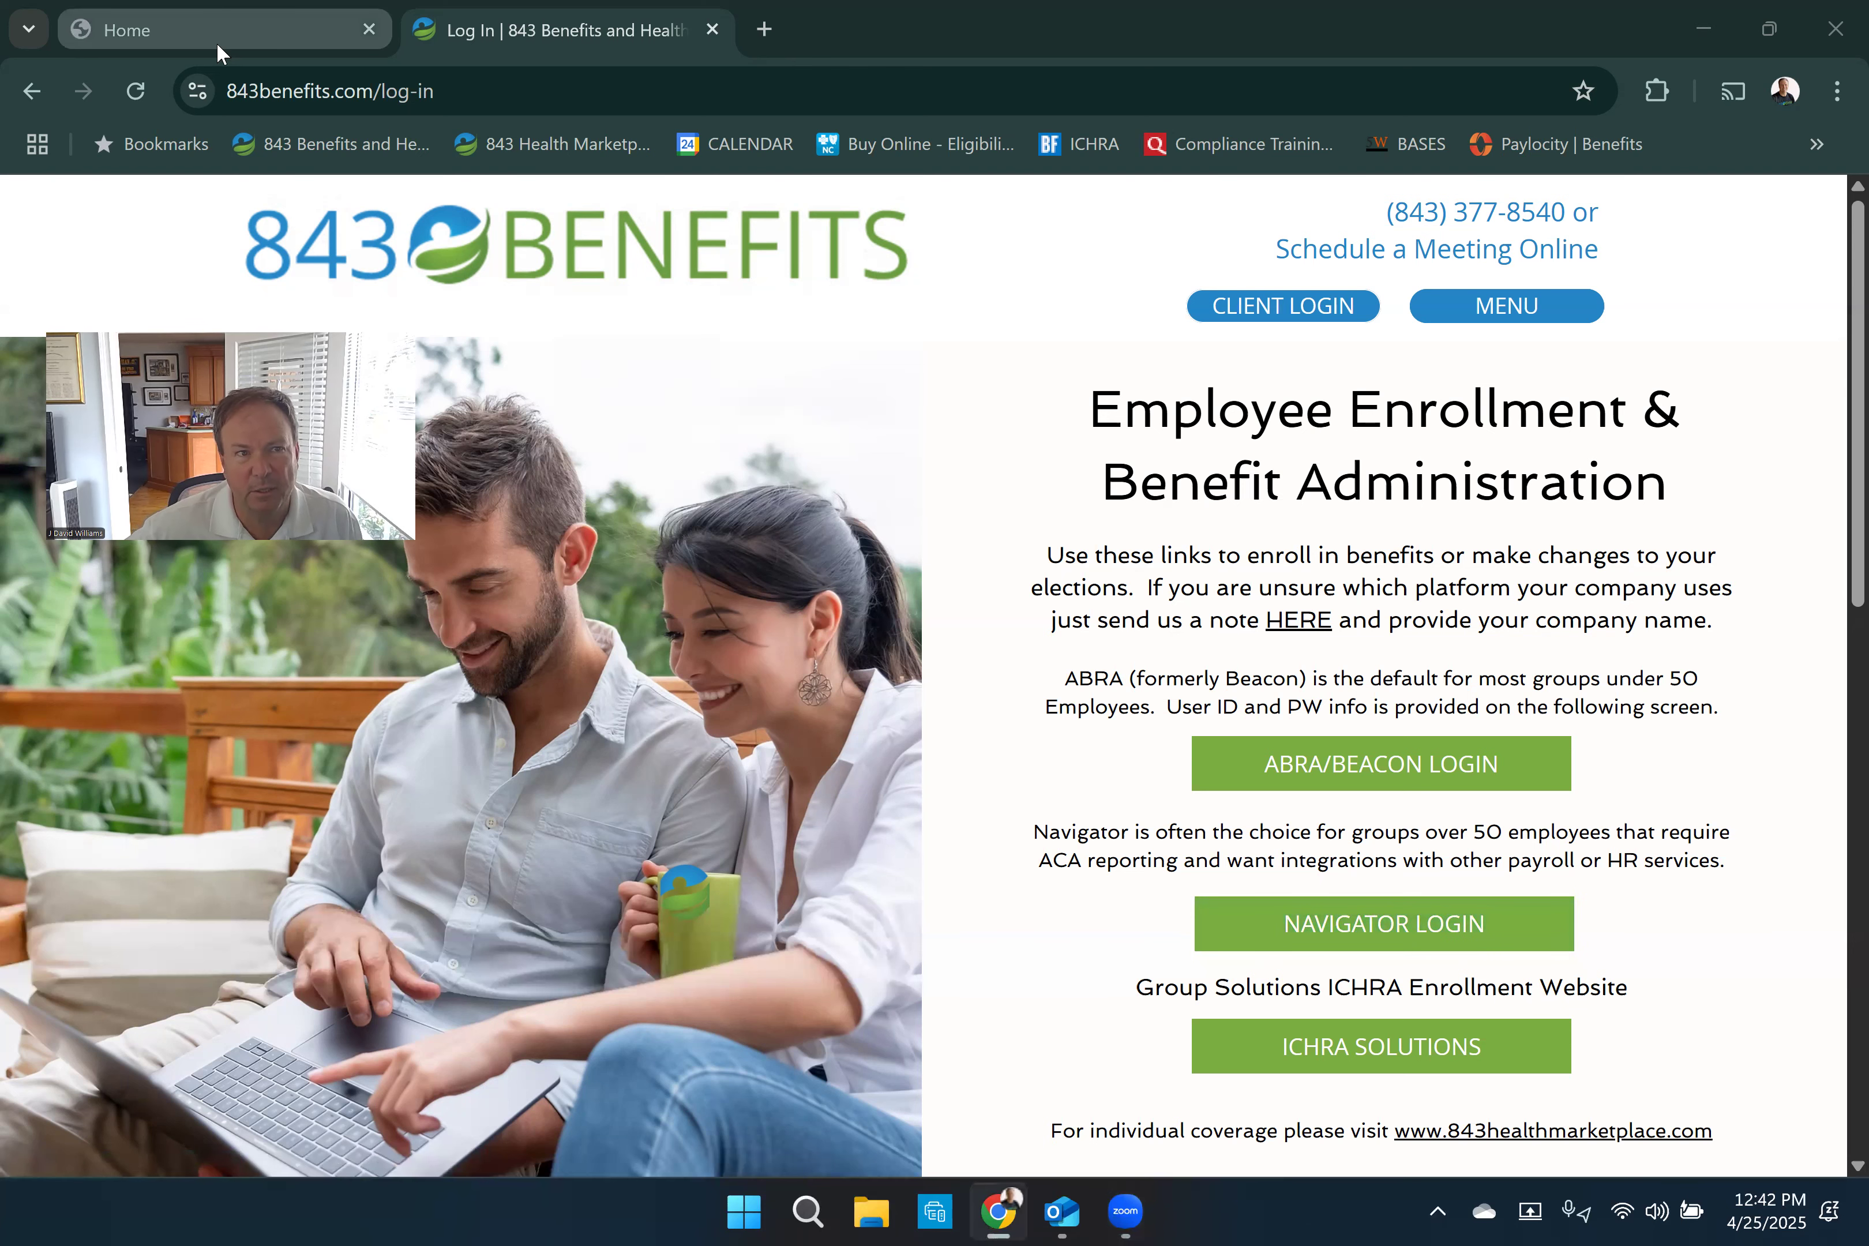
pyautogui.click(217, 42)
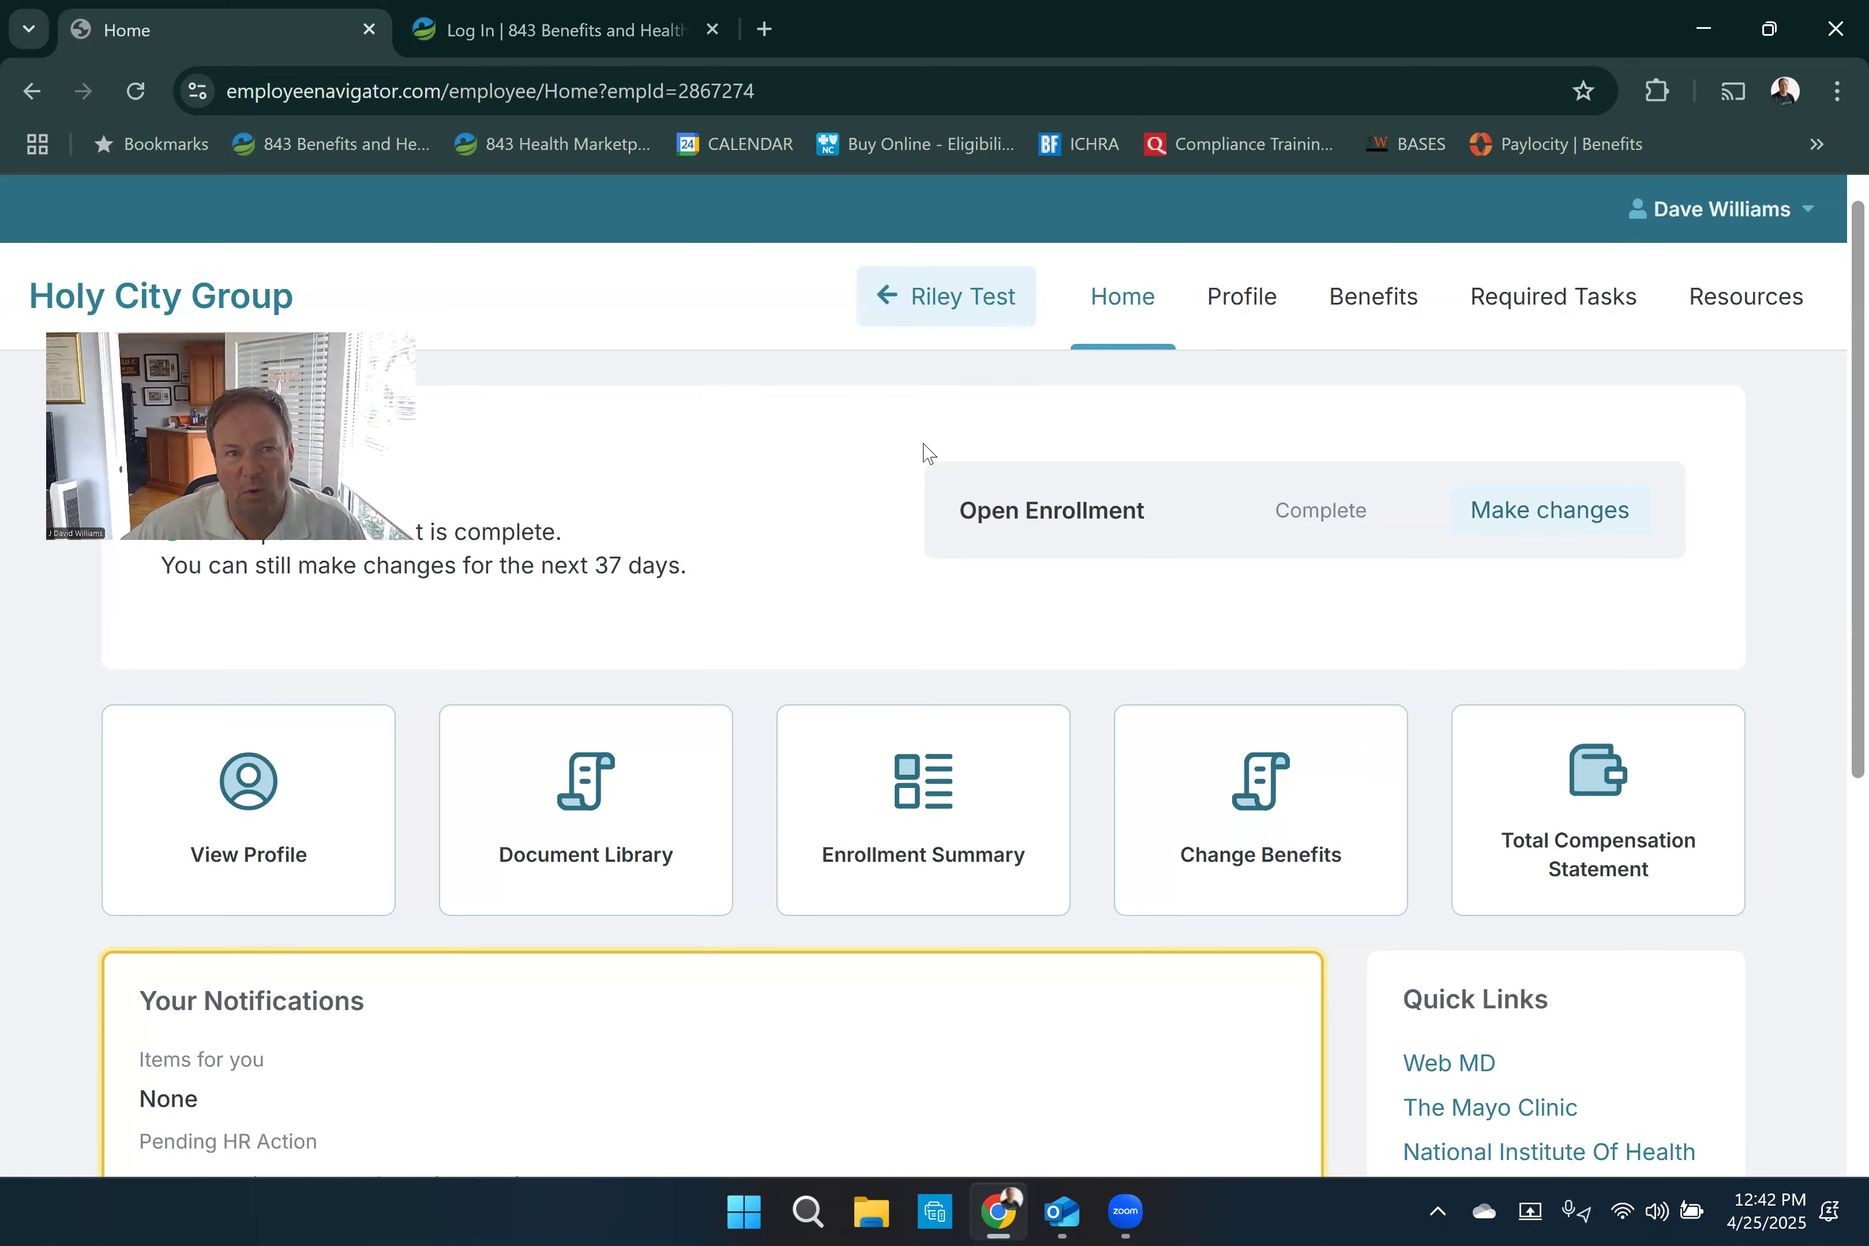
pyautogui.click(1532, 514)
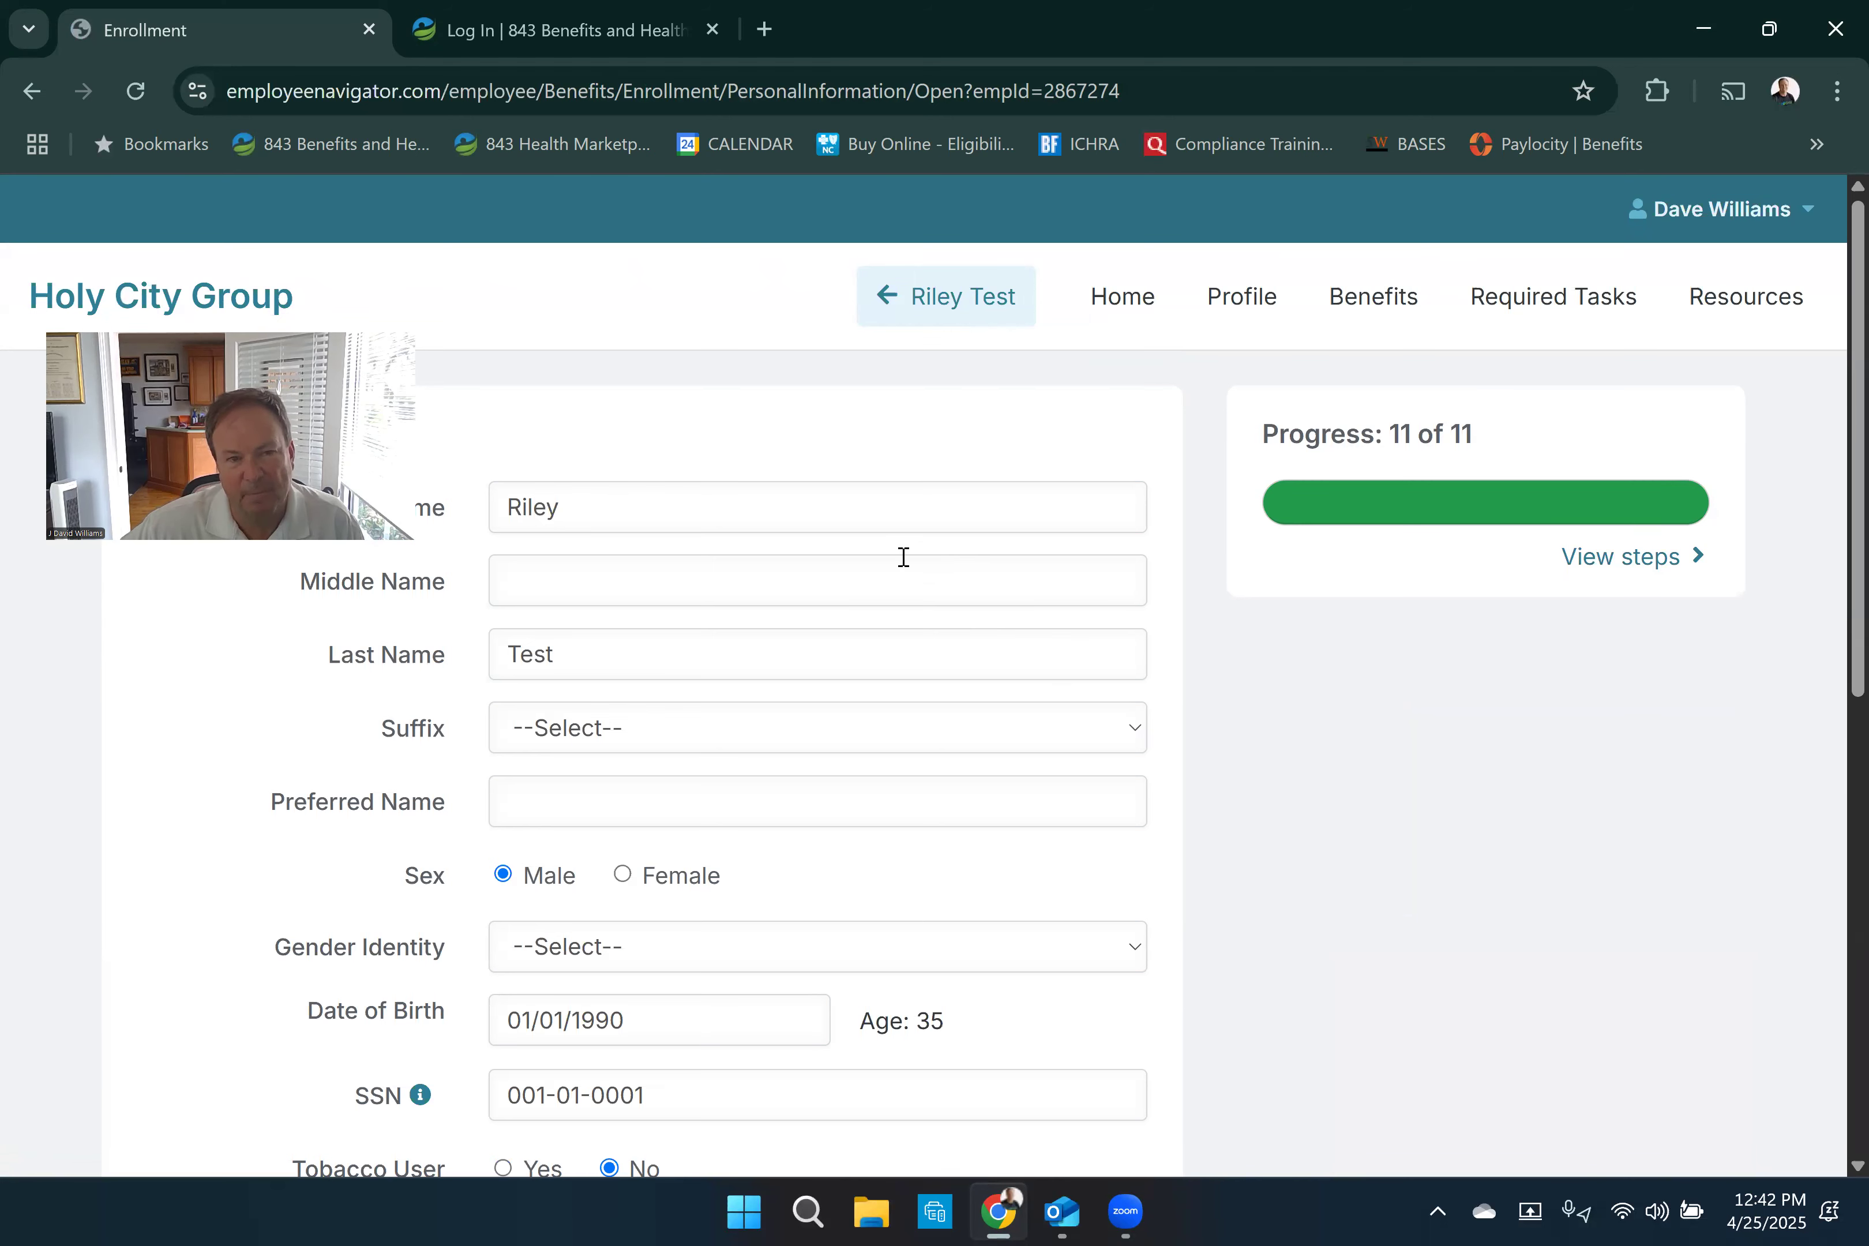
# - Review the employee's personal information through to the primary email type, save it and continue to the address
pyautogui.scroll(-3, 904, 551)
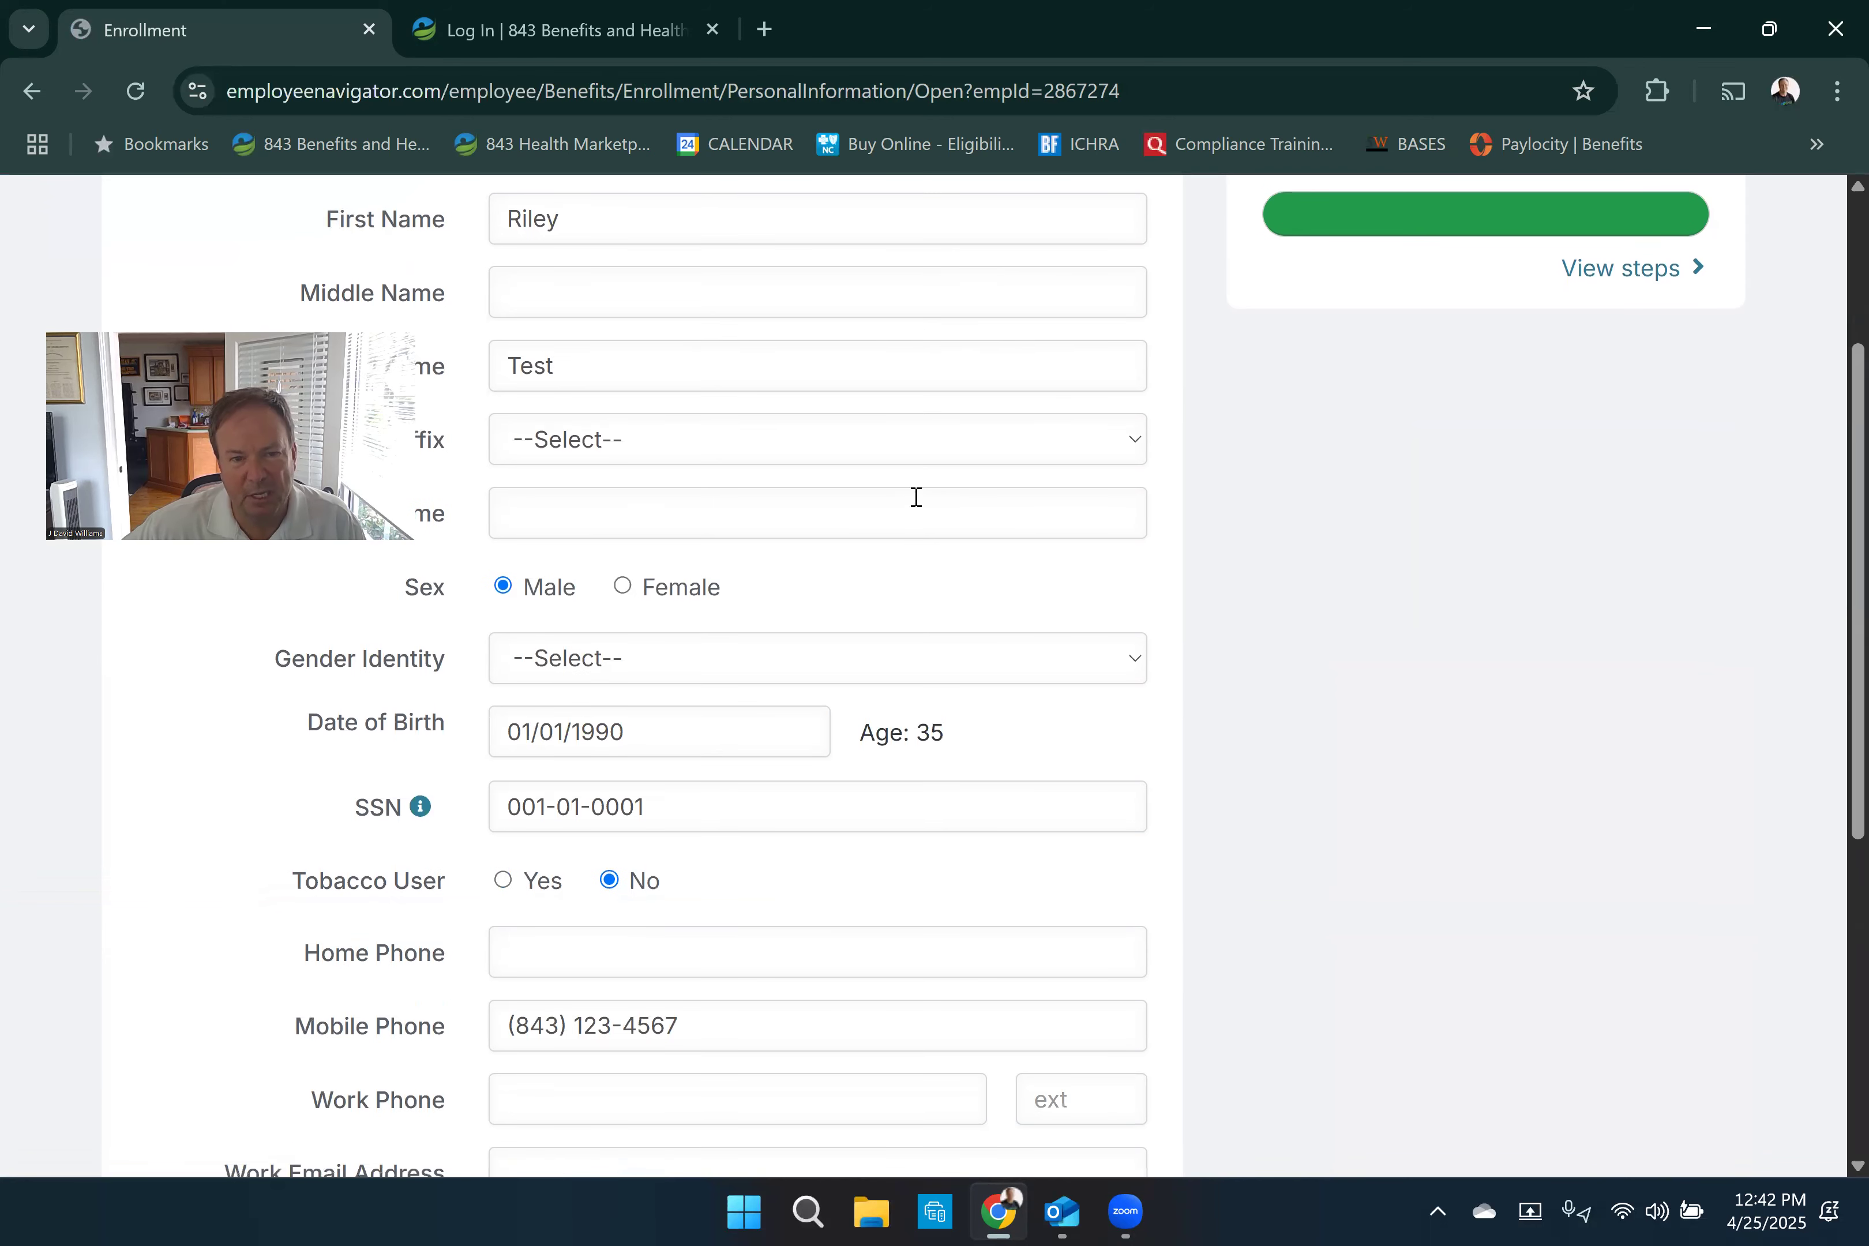
pyautogui.scroll(2, 916, 496)
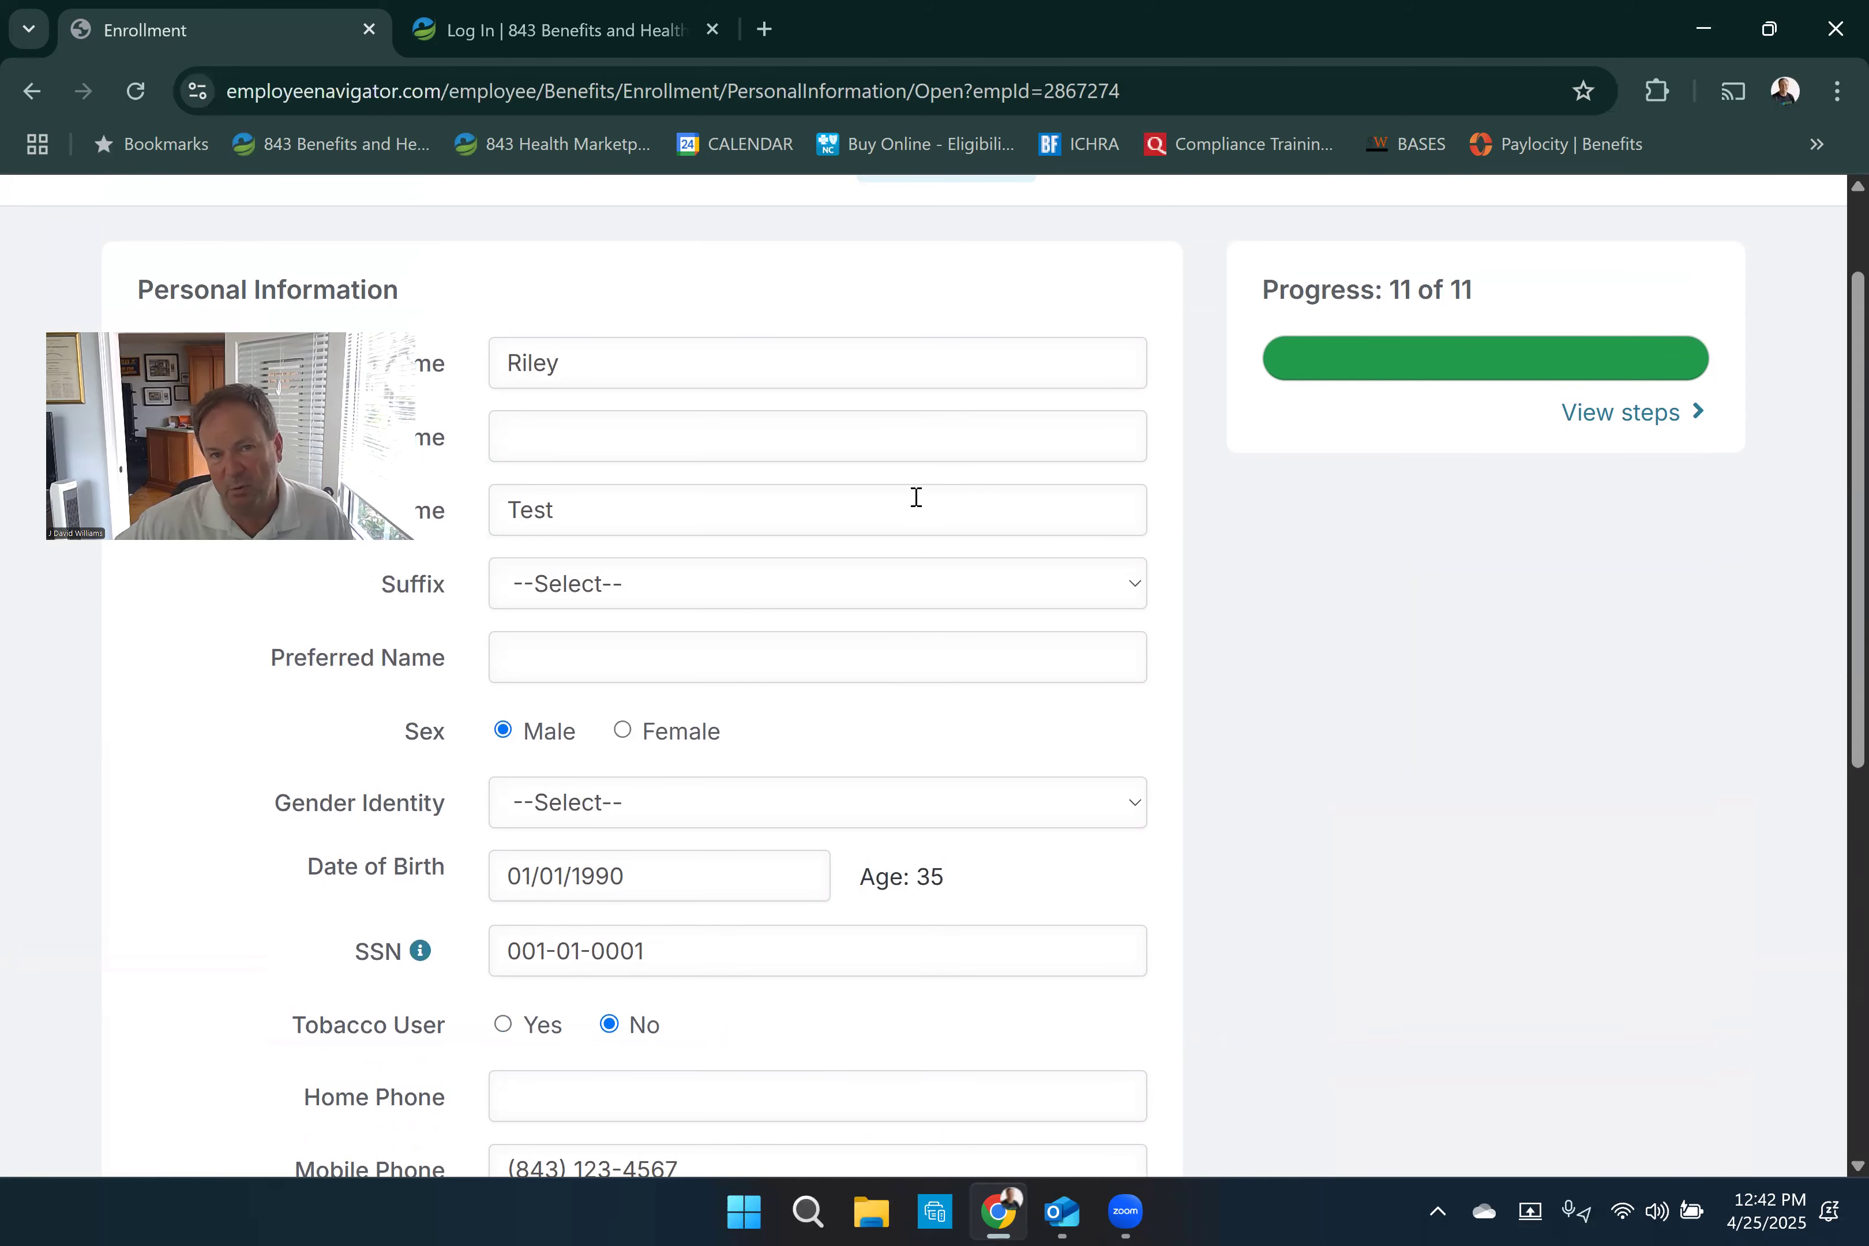
pyautogui.scroll(-6, 916, 497)
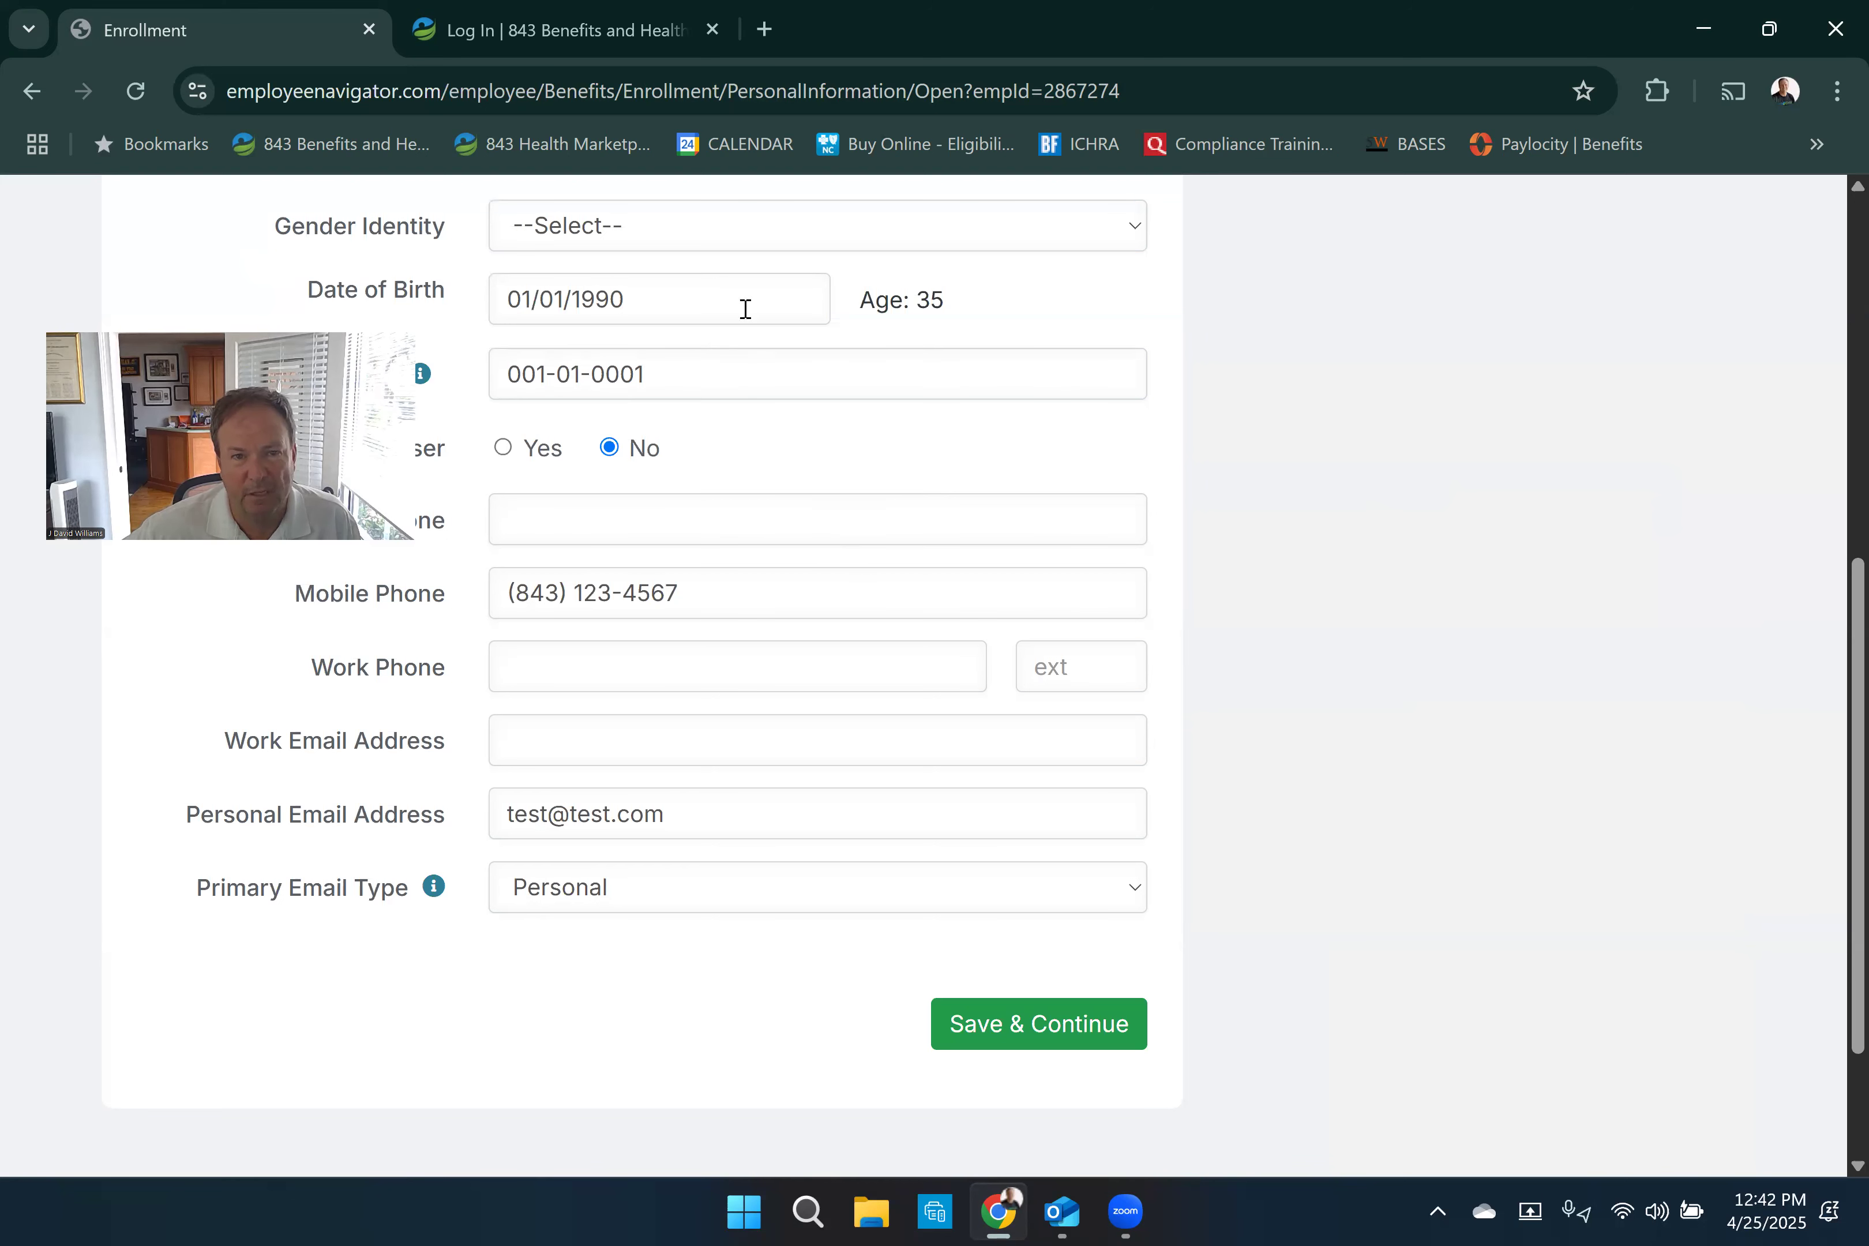
pyautogui.scroll(-2, 846, 635)
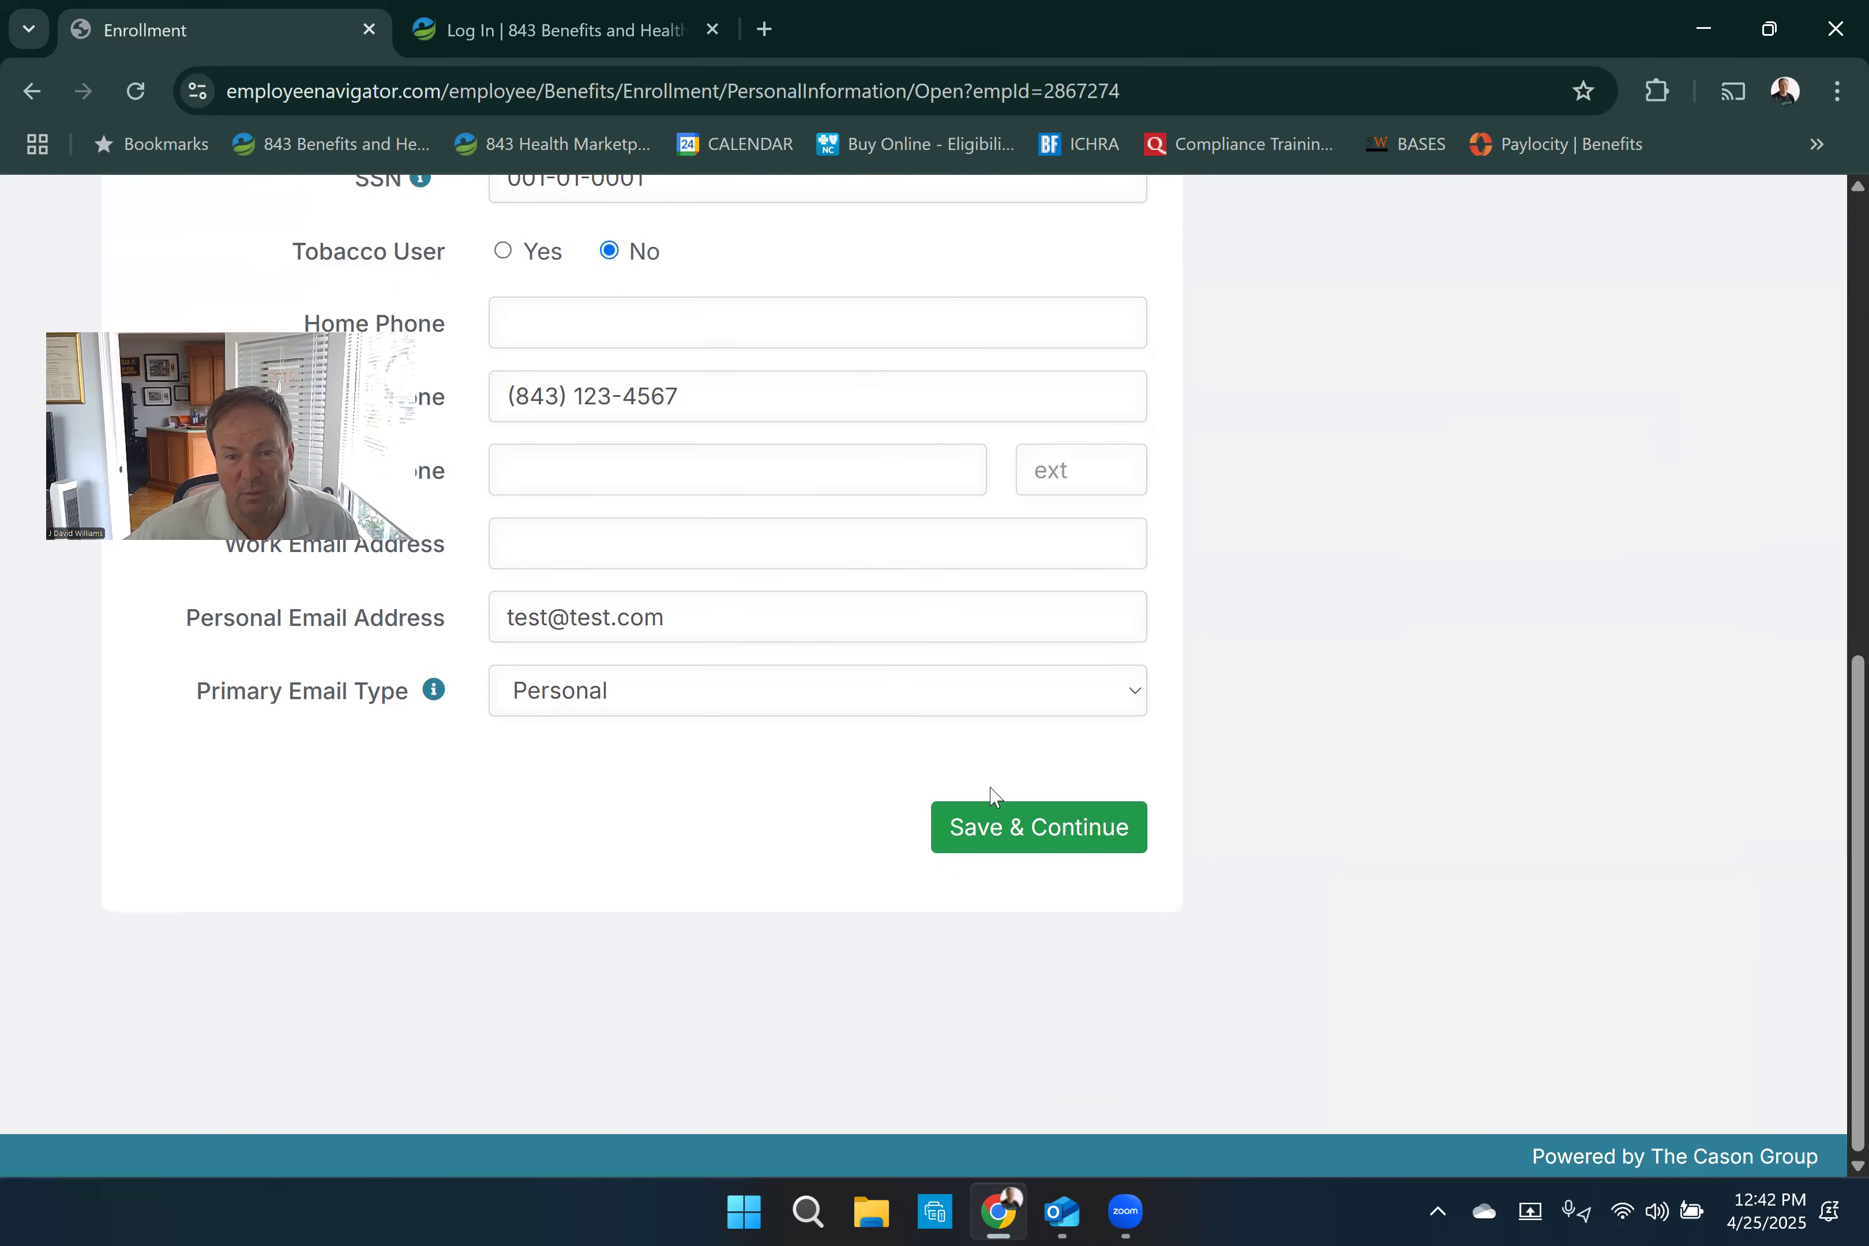
pyautogui.click(1016, 840)
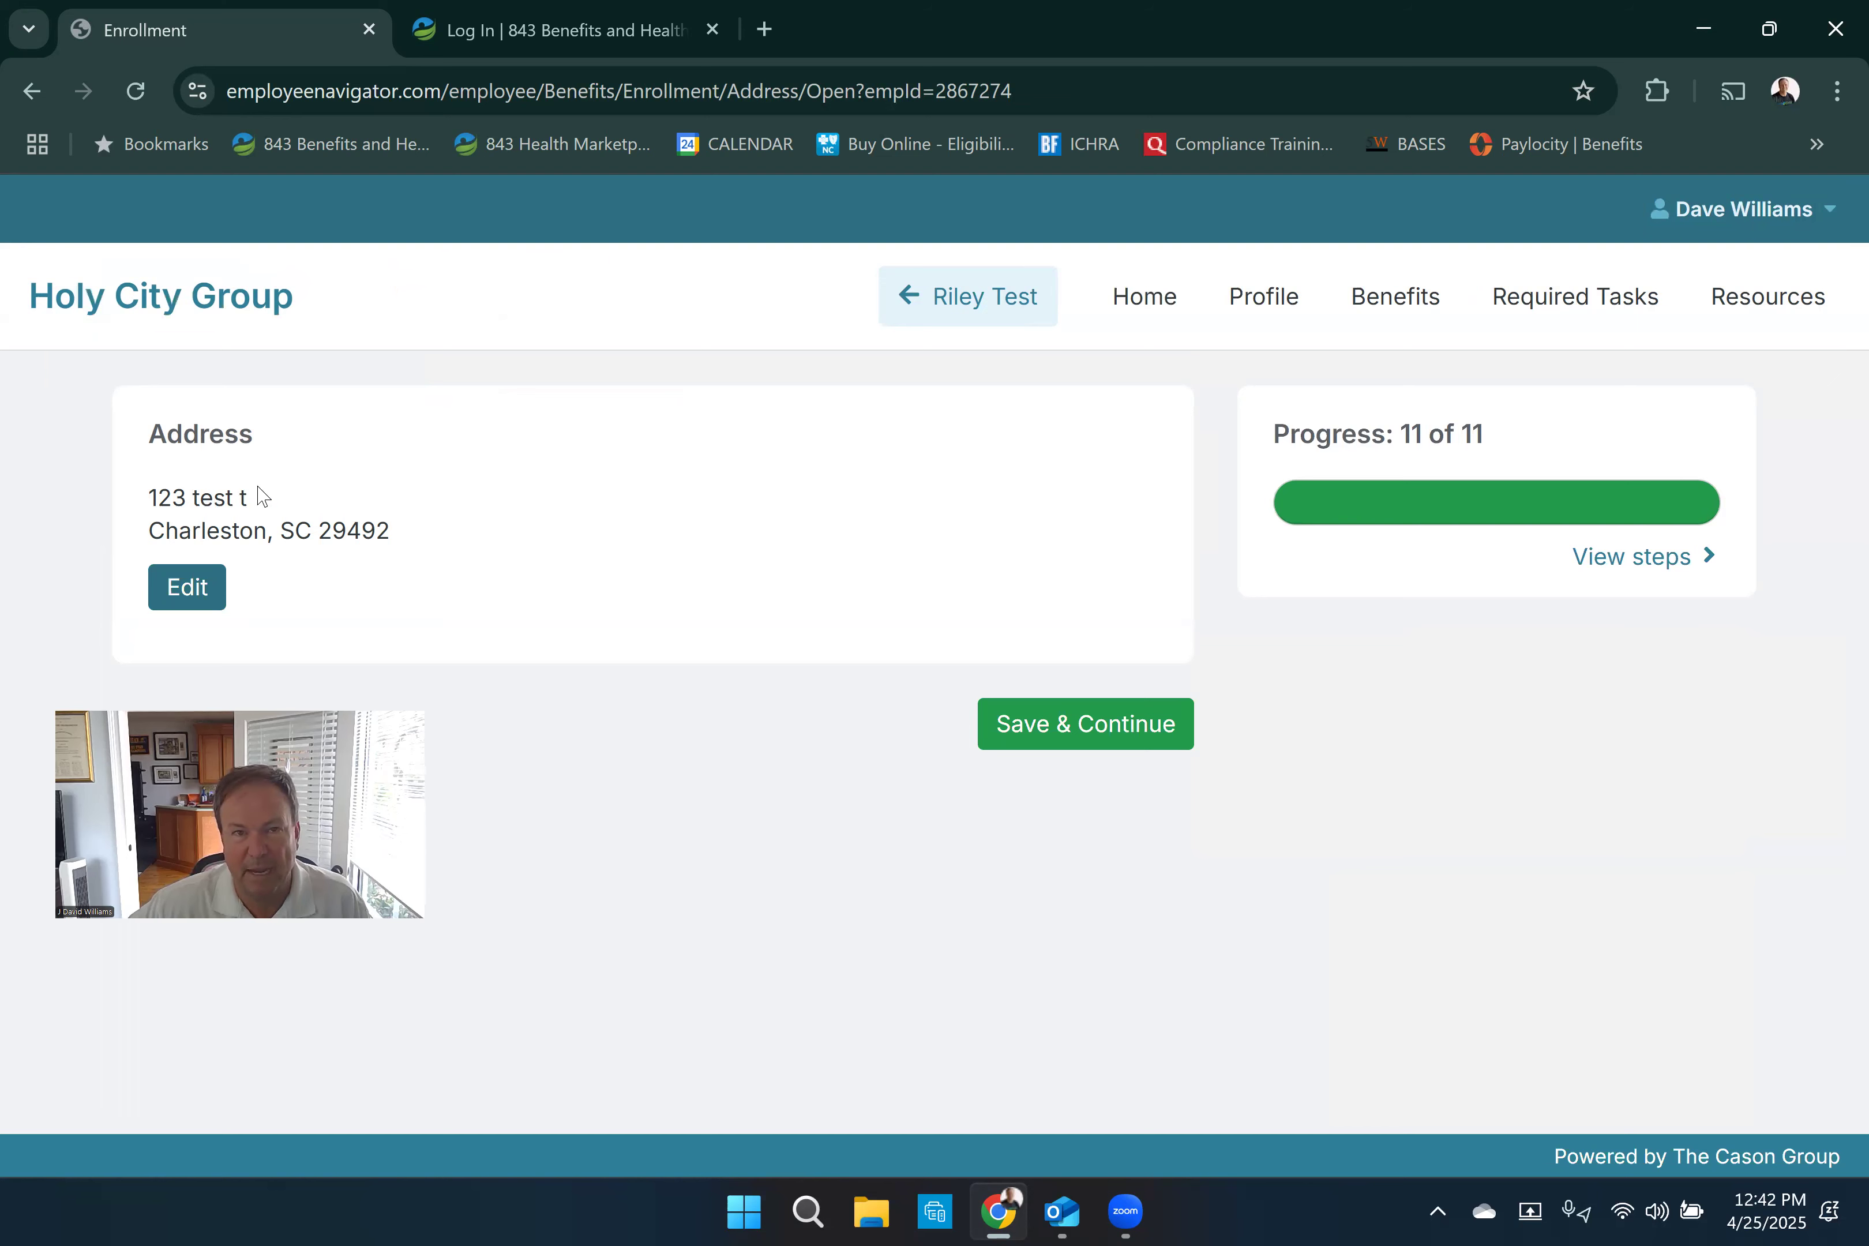
# - Accept the existing address and dependent information, continuing to the medical benefit
pyautogui.click(1118, 728)
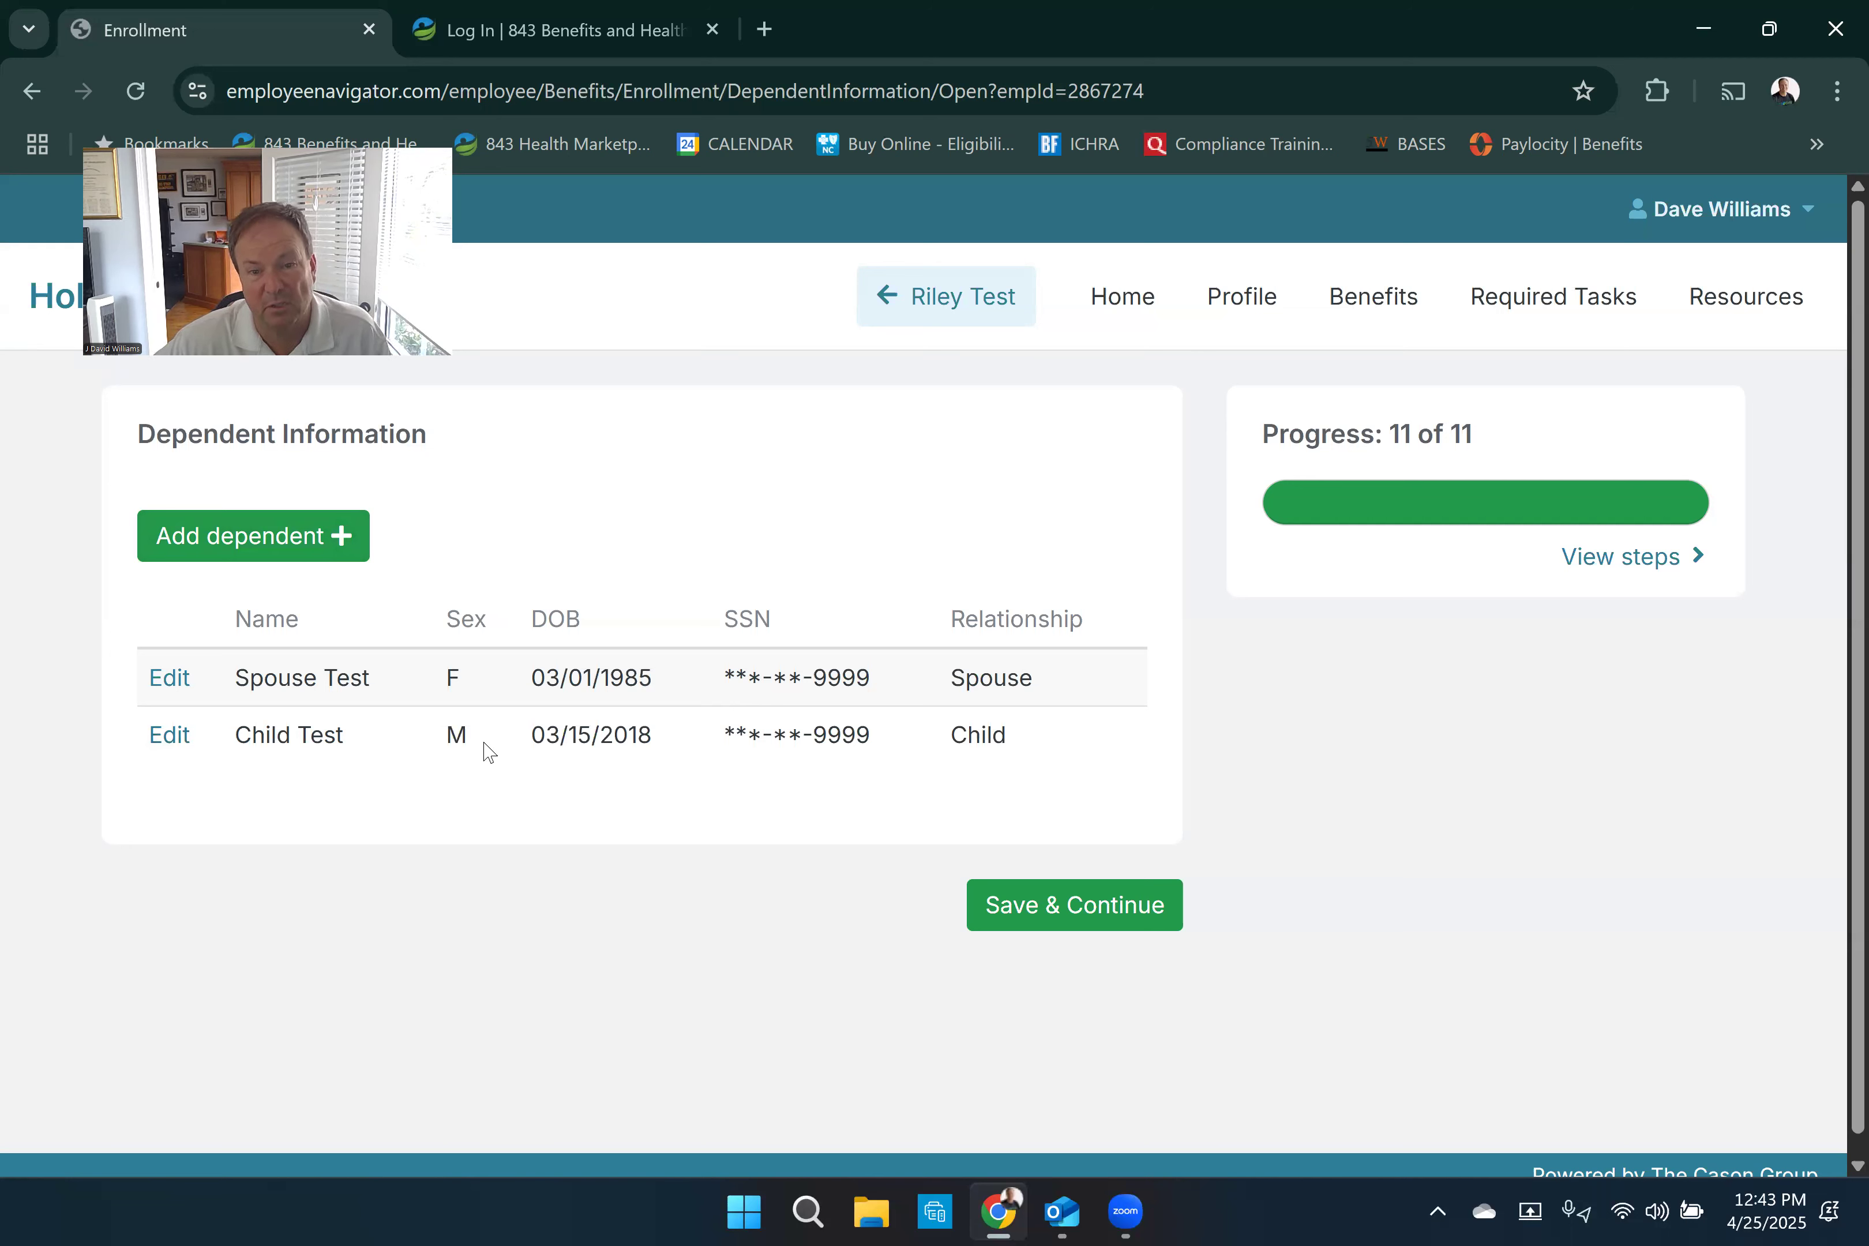
pyautogui.click(1010, 917)
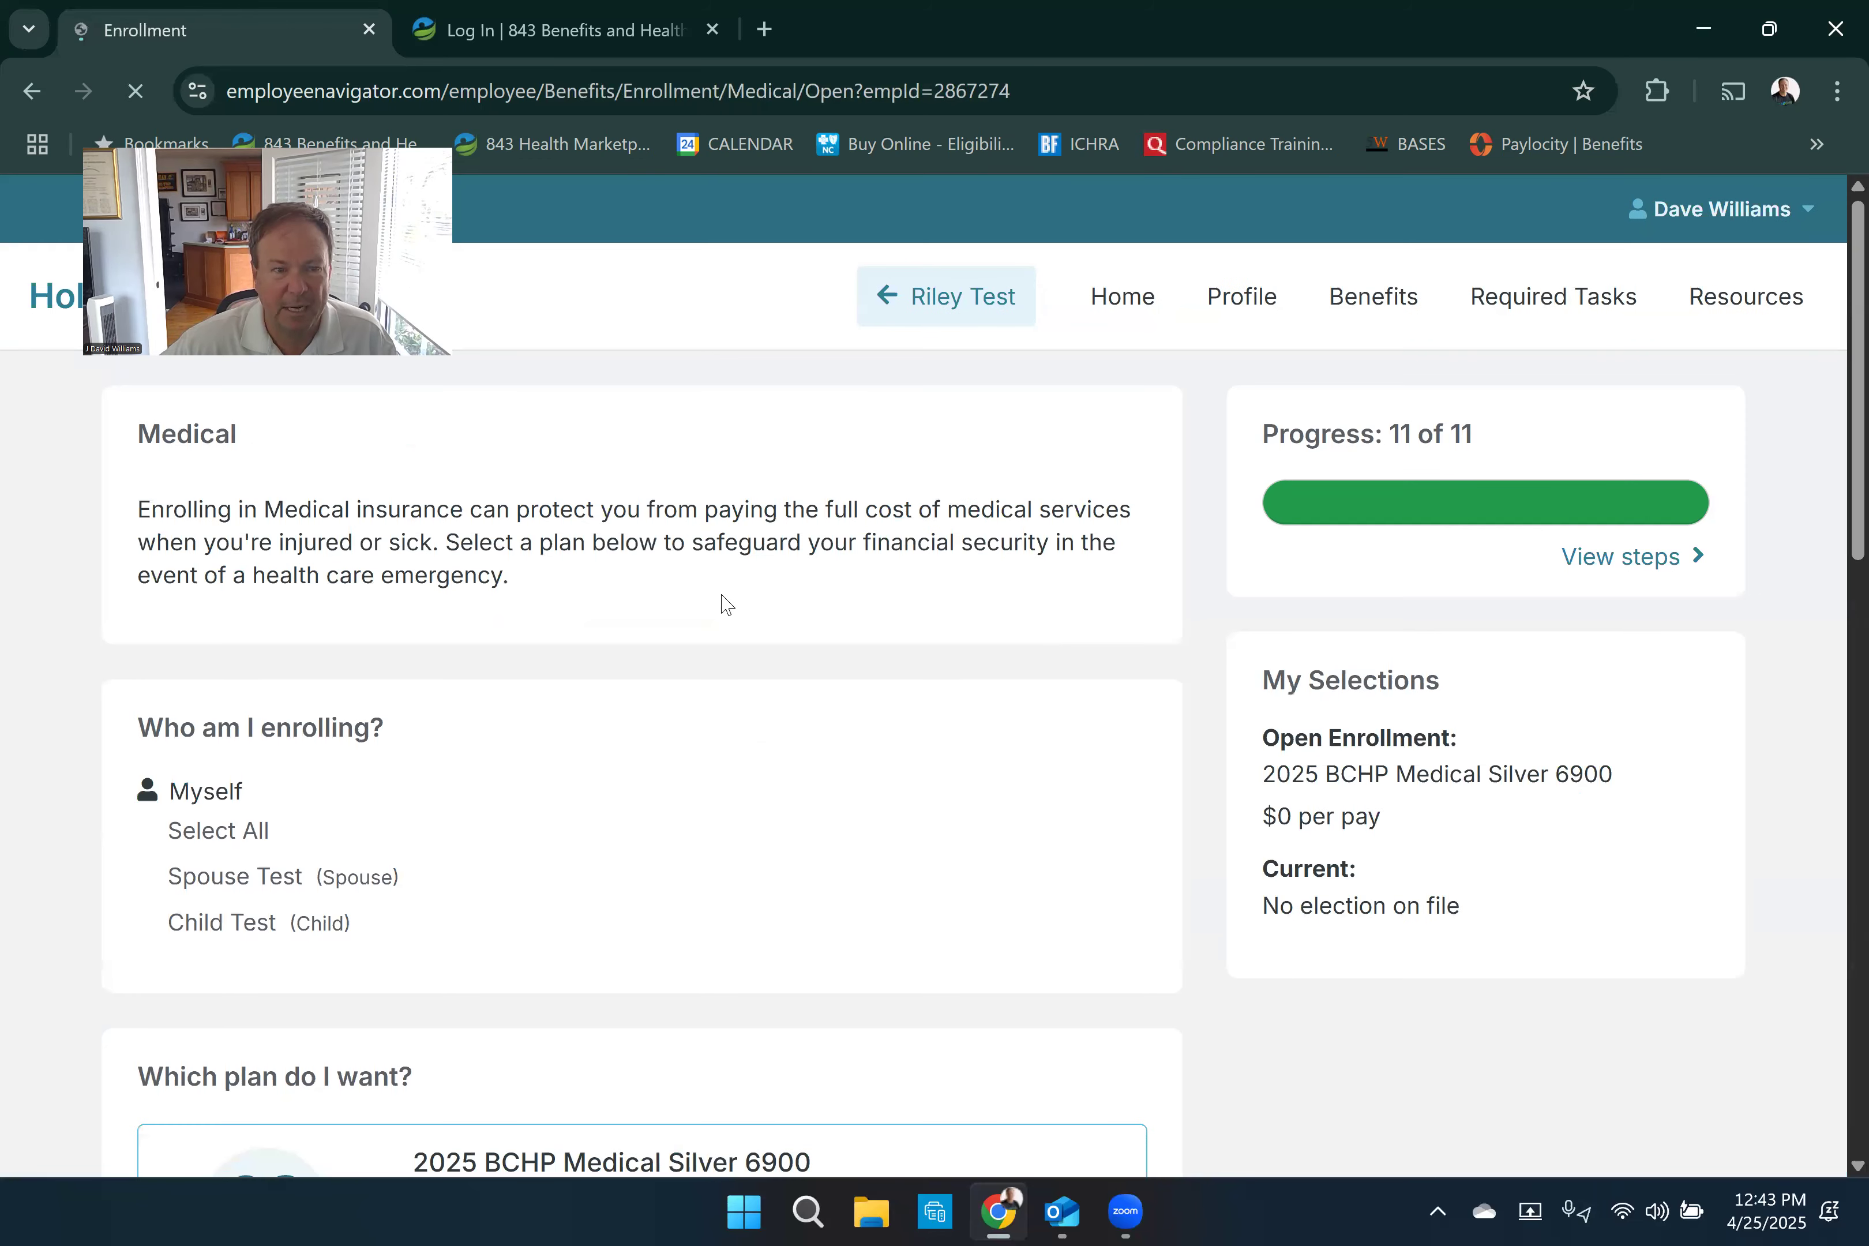
# - Examine the medical enrollment options, comparing the per-pay costs of the Silver 6900, Gold 3300 HD and Gold 1001 plans
pyautogui.scroll(-3, 828, 593)
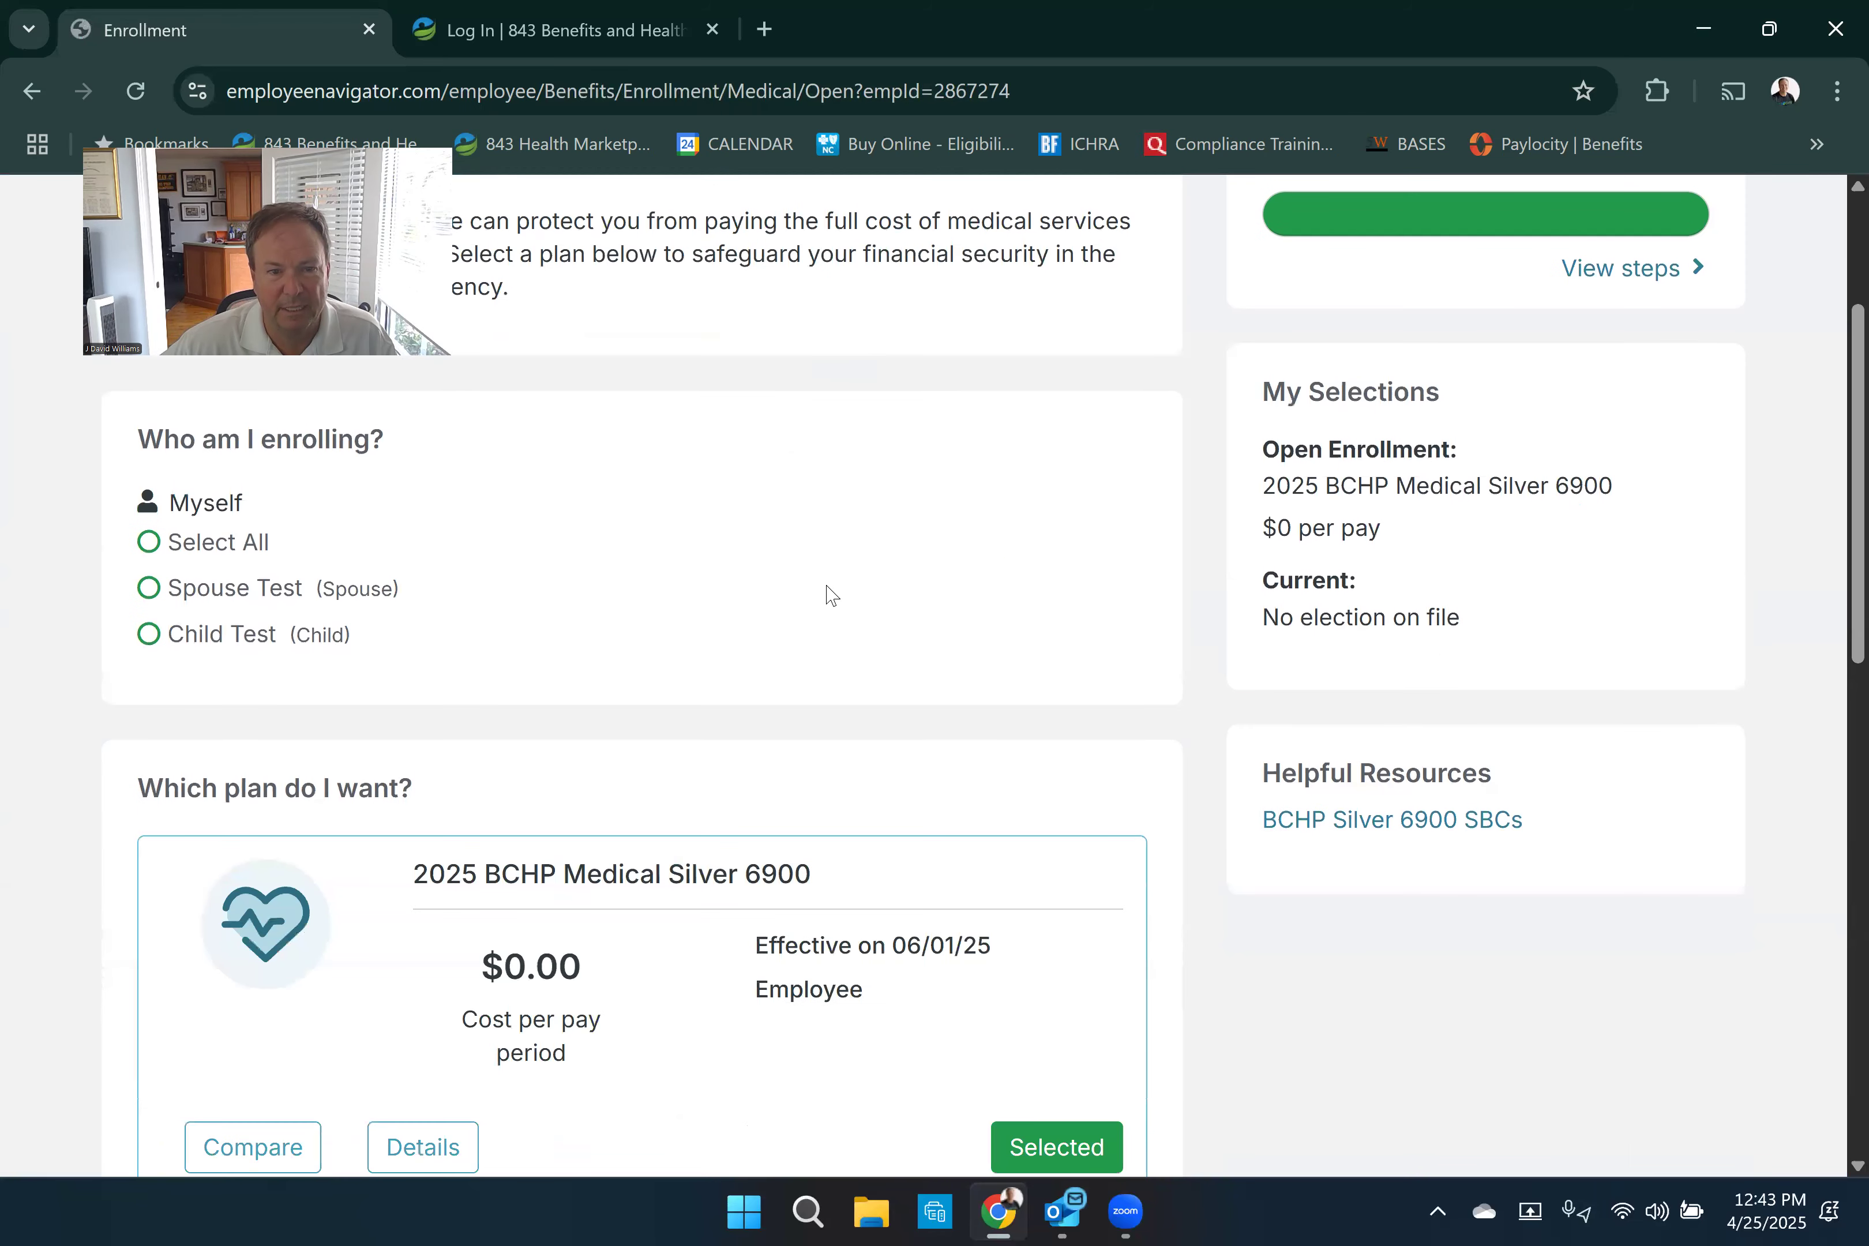
pyautogui.scroll(-3, 797, 722)
pyautogui.scroll(-3, 799, 723)
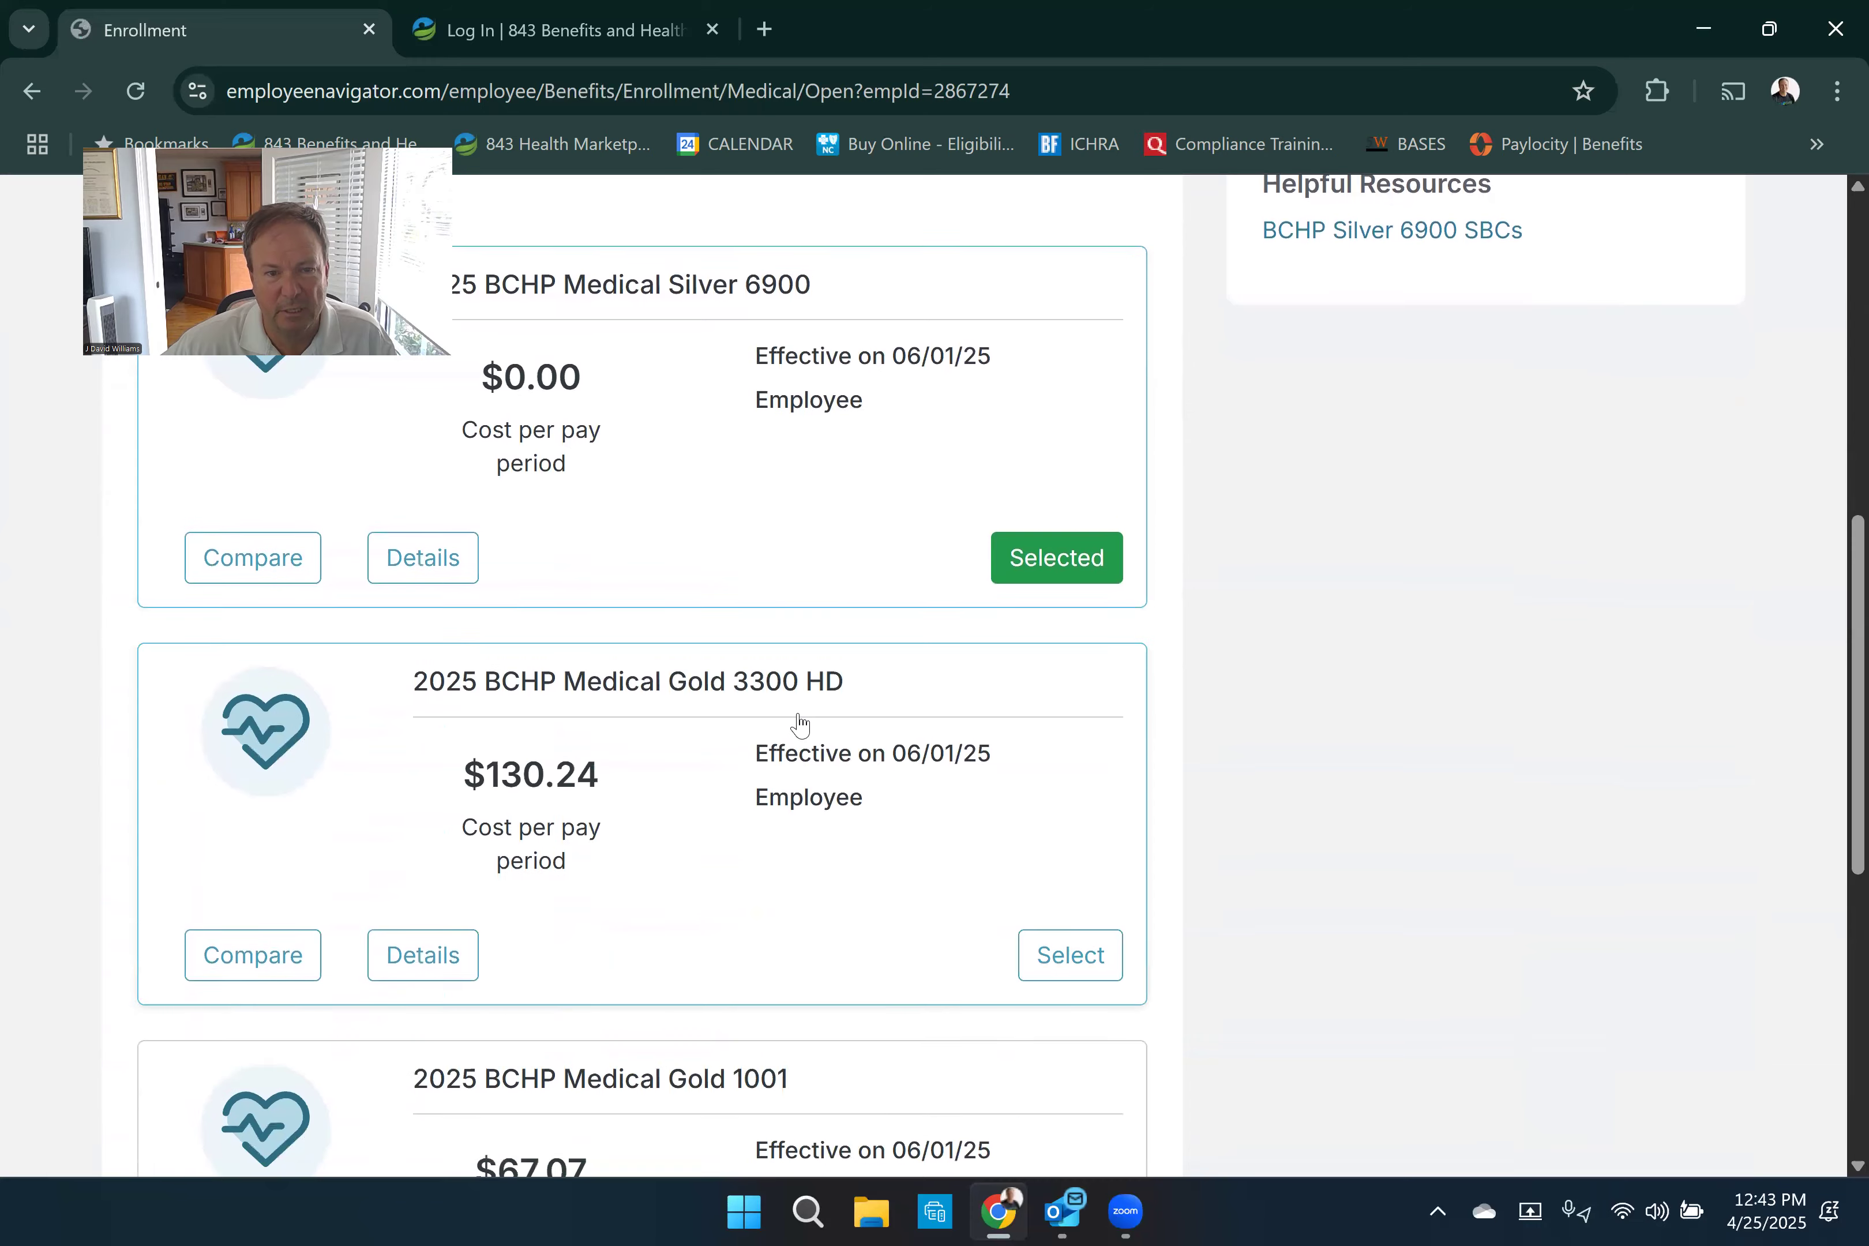
pyautogui.scroll(-5, 800, 723)
pyautogui.scroll(8, 800, 723)
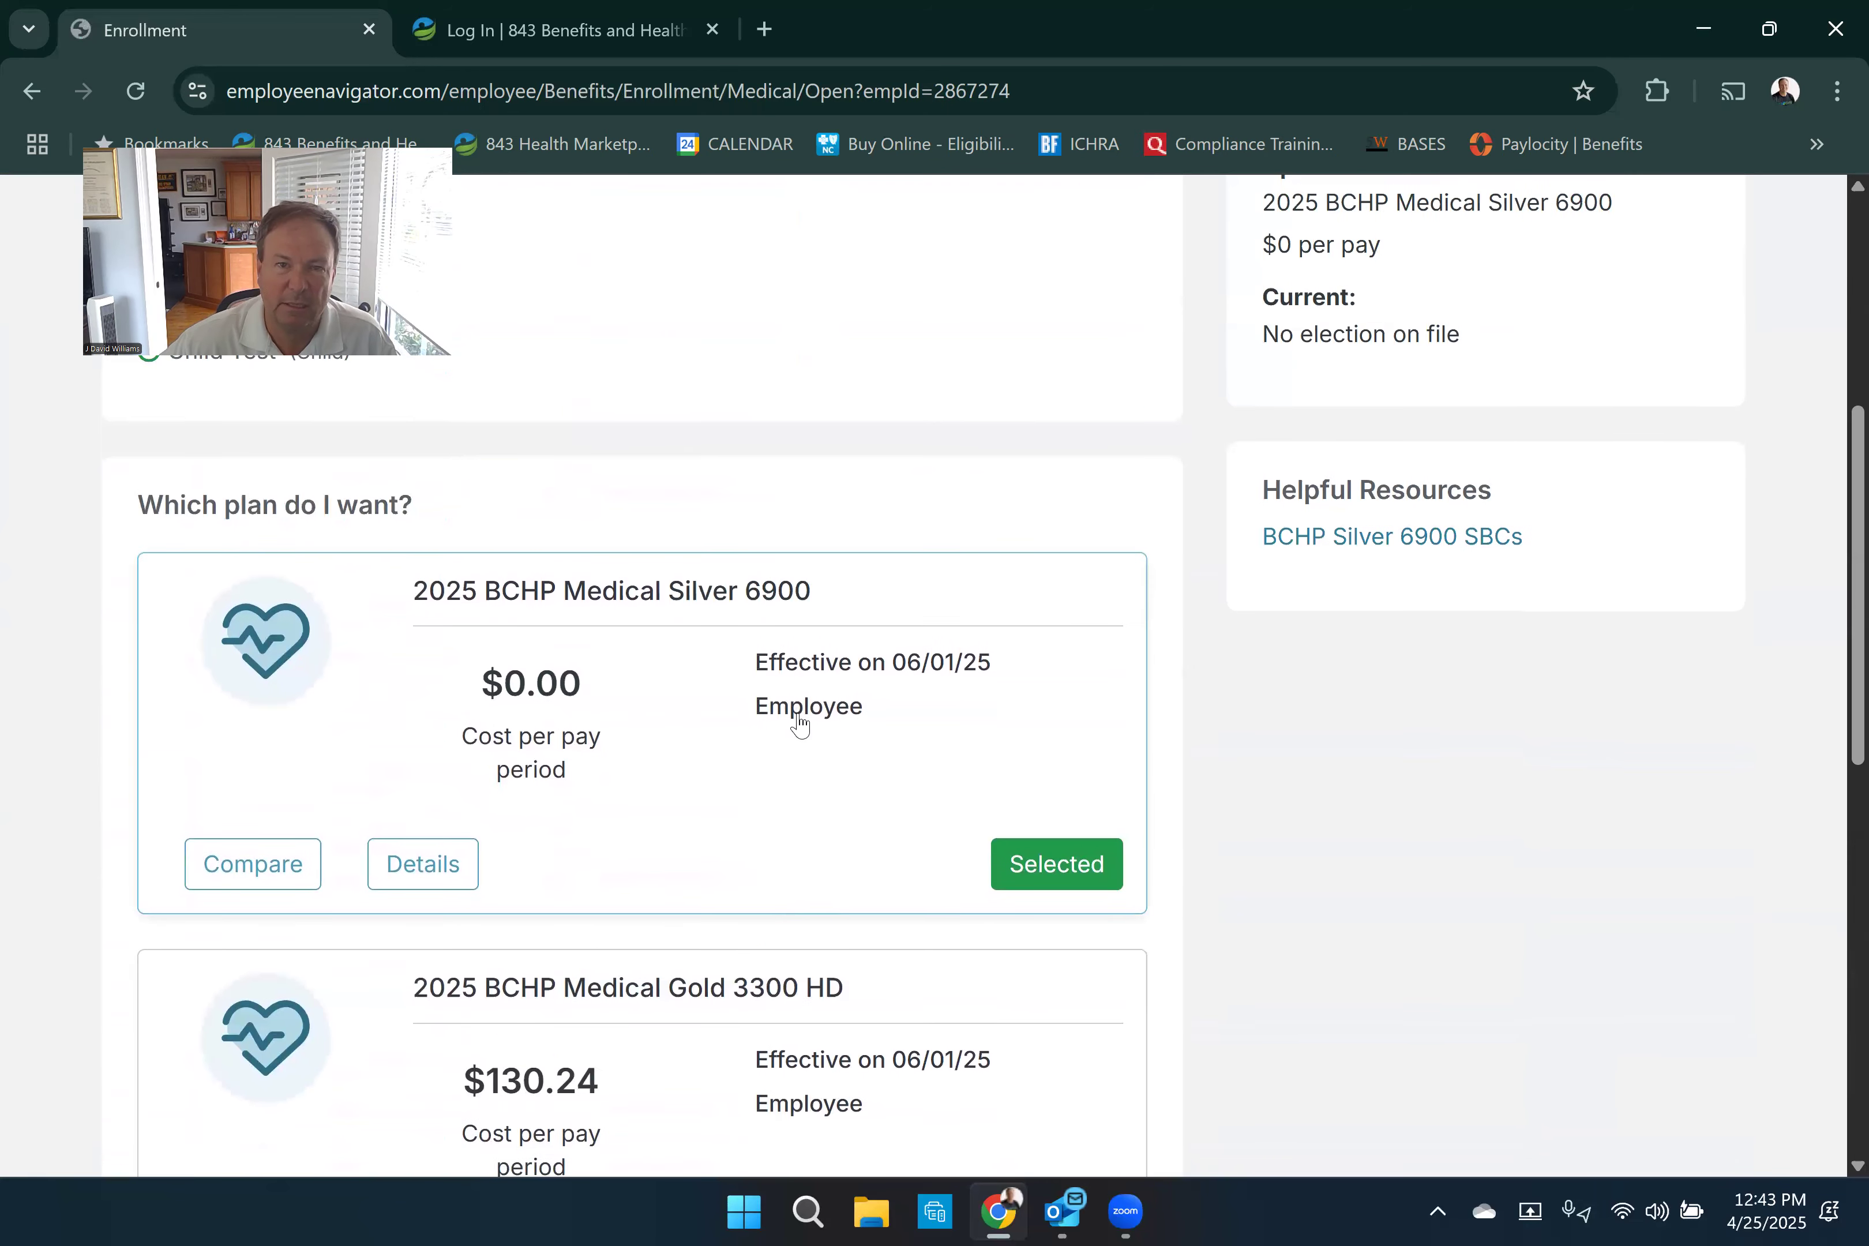
pyautogui.scroll(2, 798, 723)
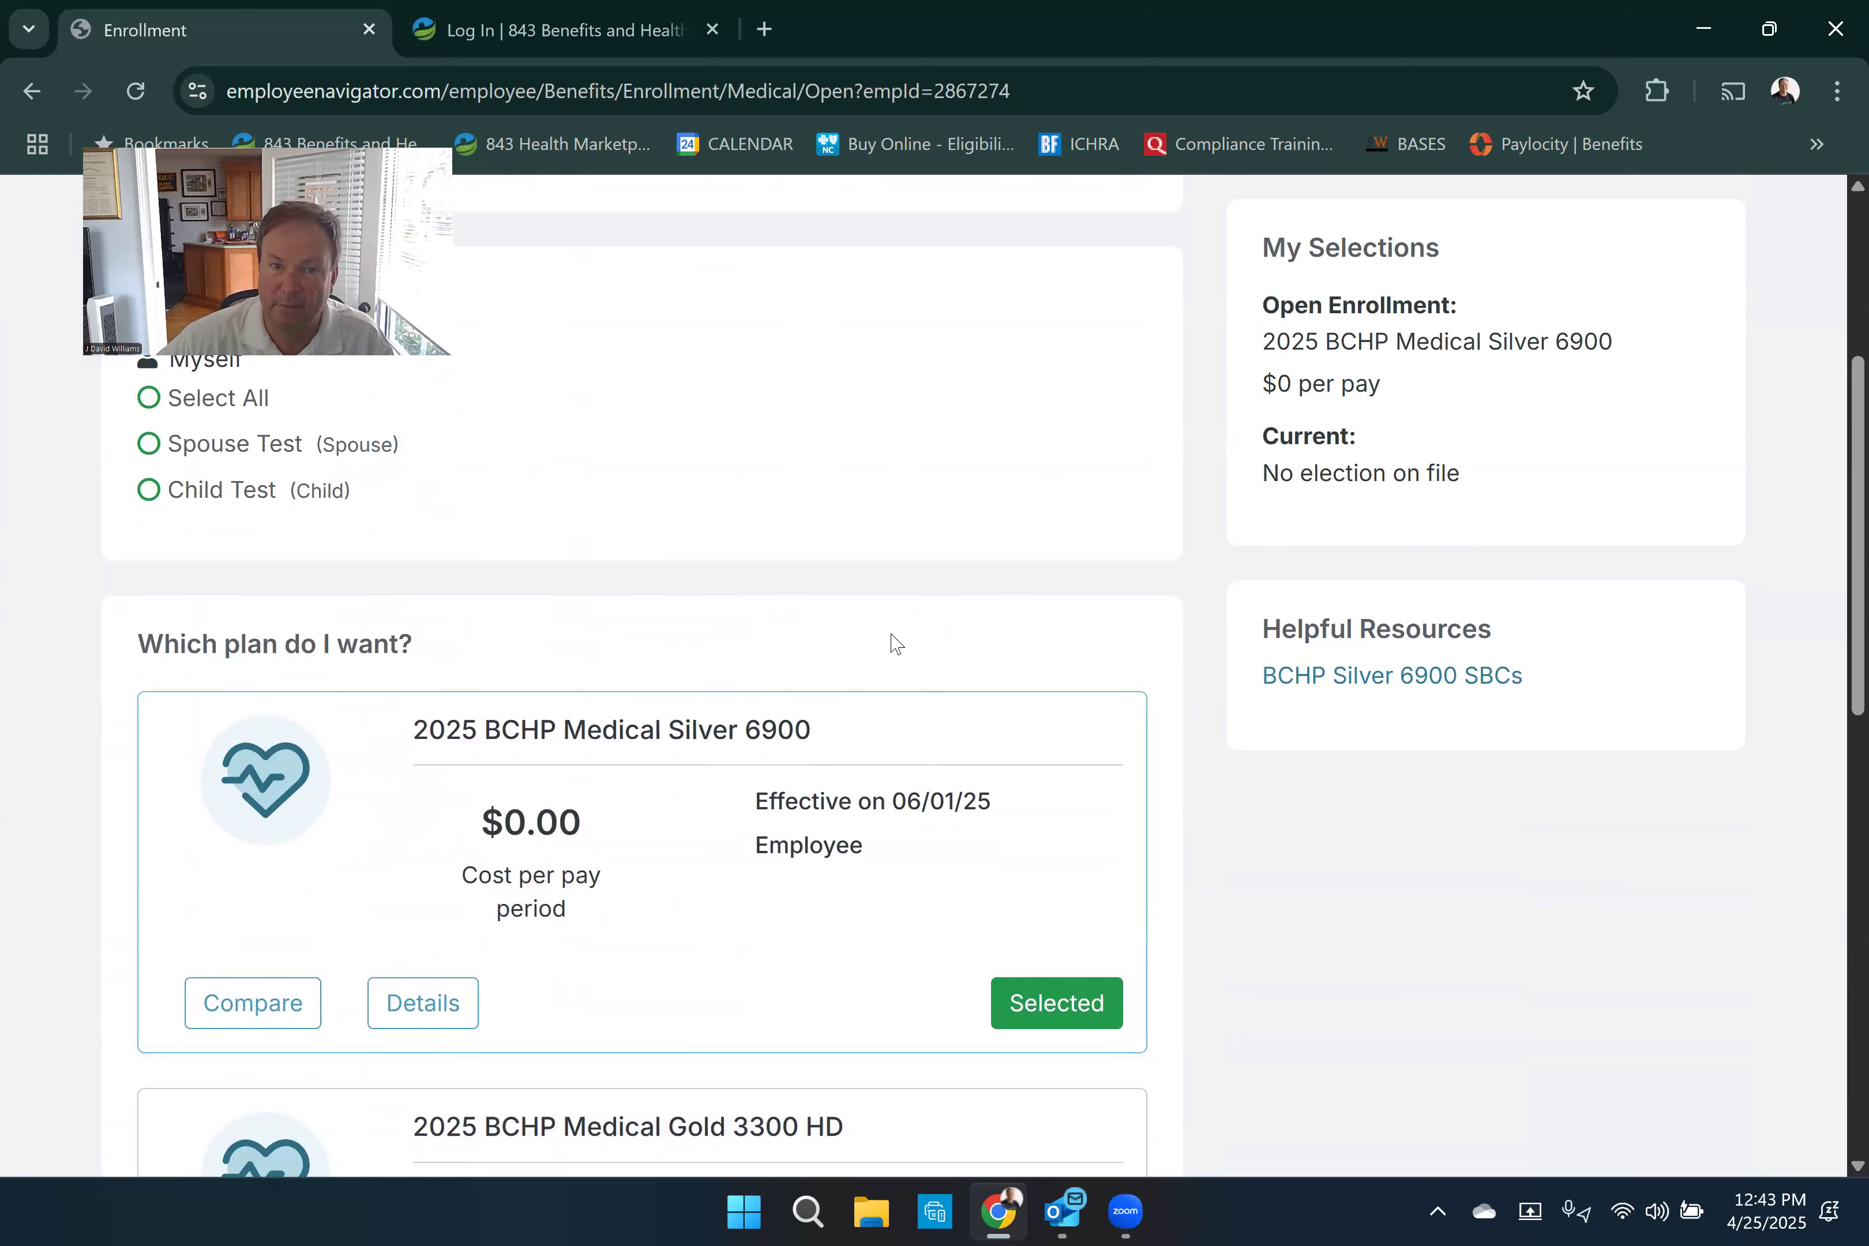
pyautogui.scroll(-6, 906, 598)
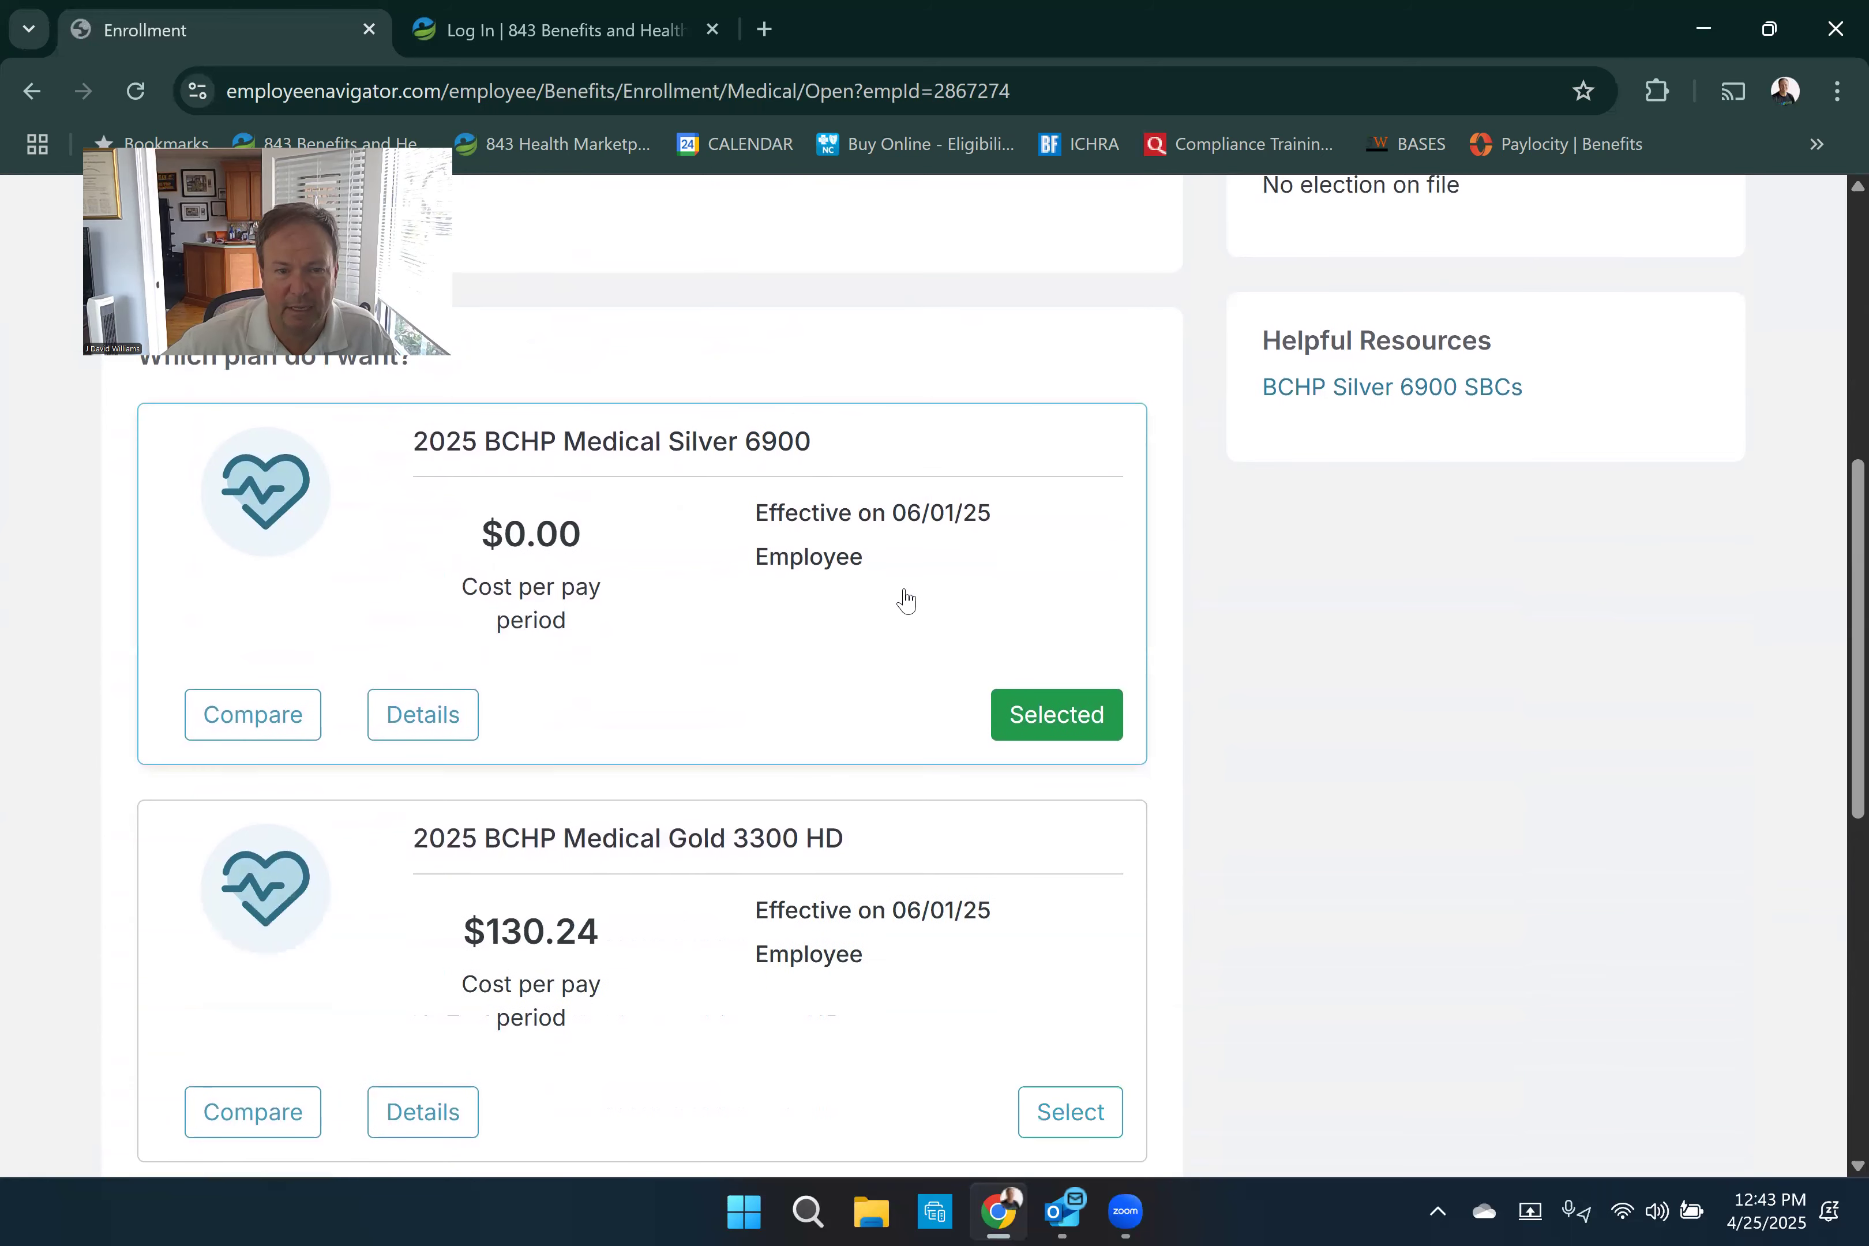
pyautogui.scroll(-2, 906, 598)
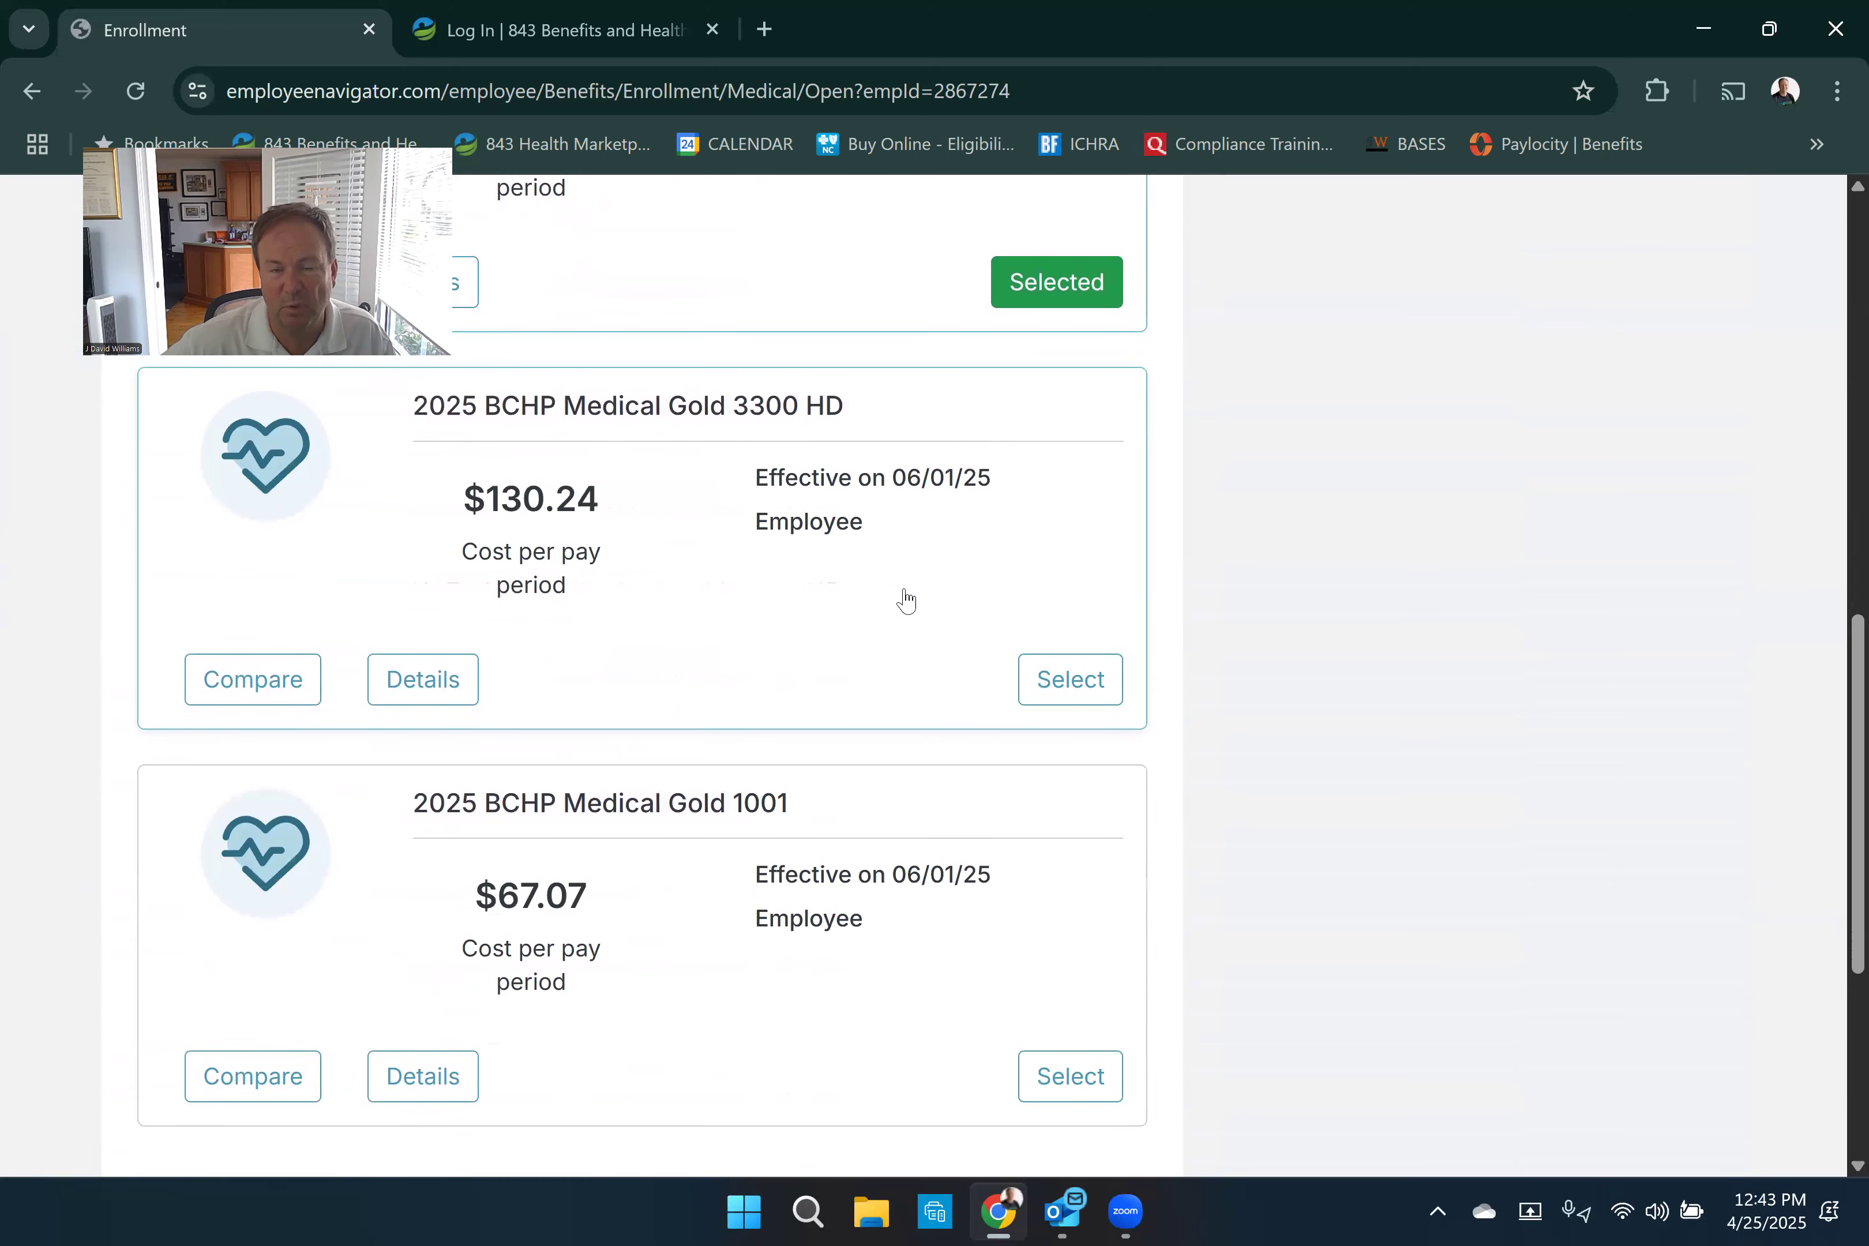
pyautogui.scroll(9, 905, 598)
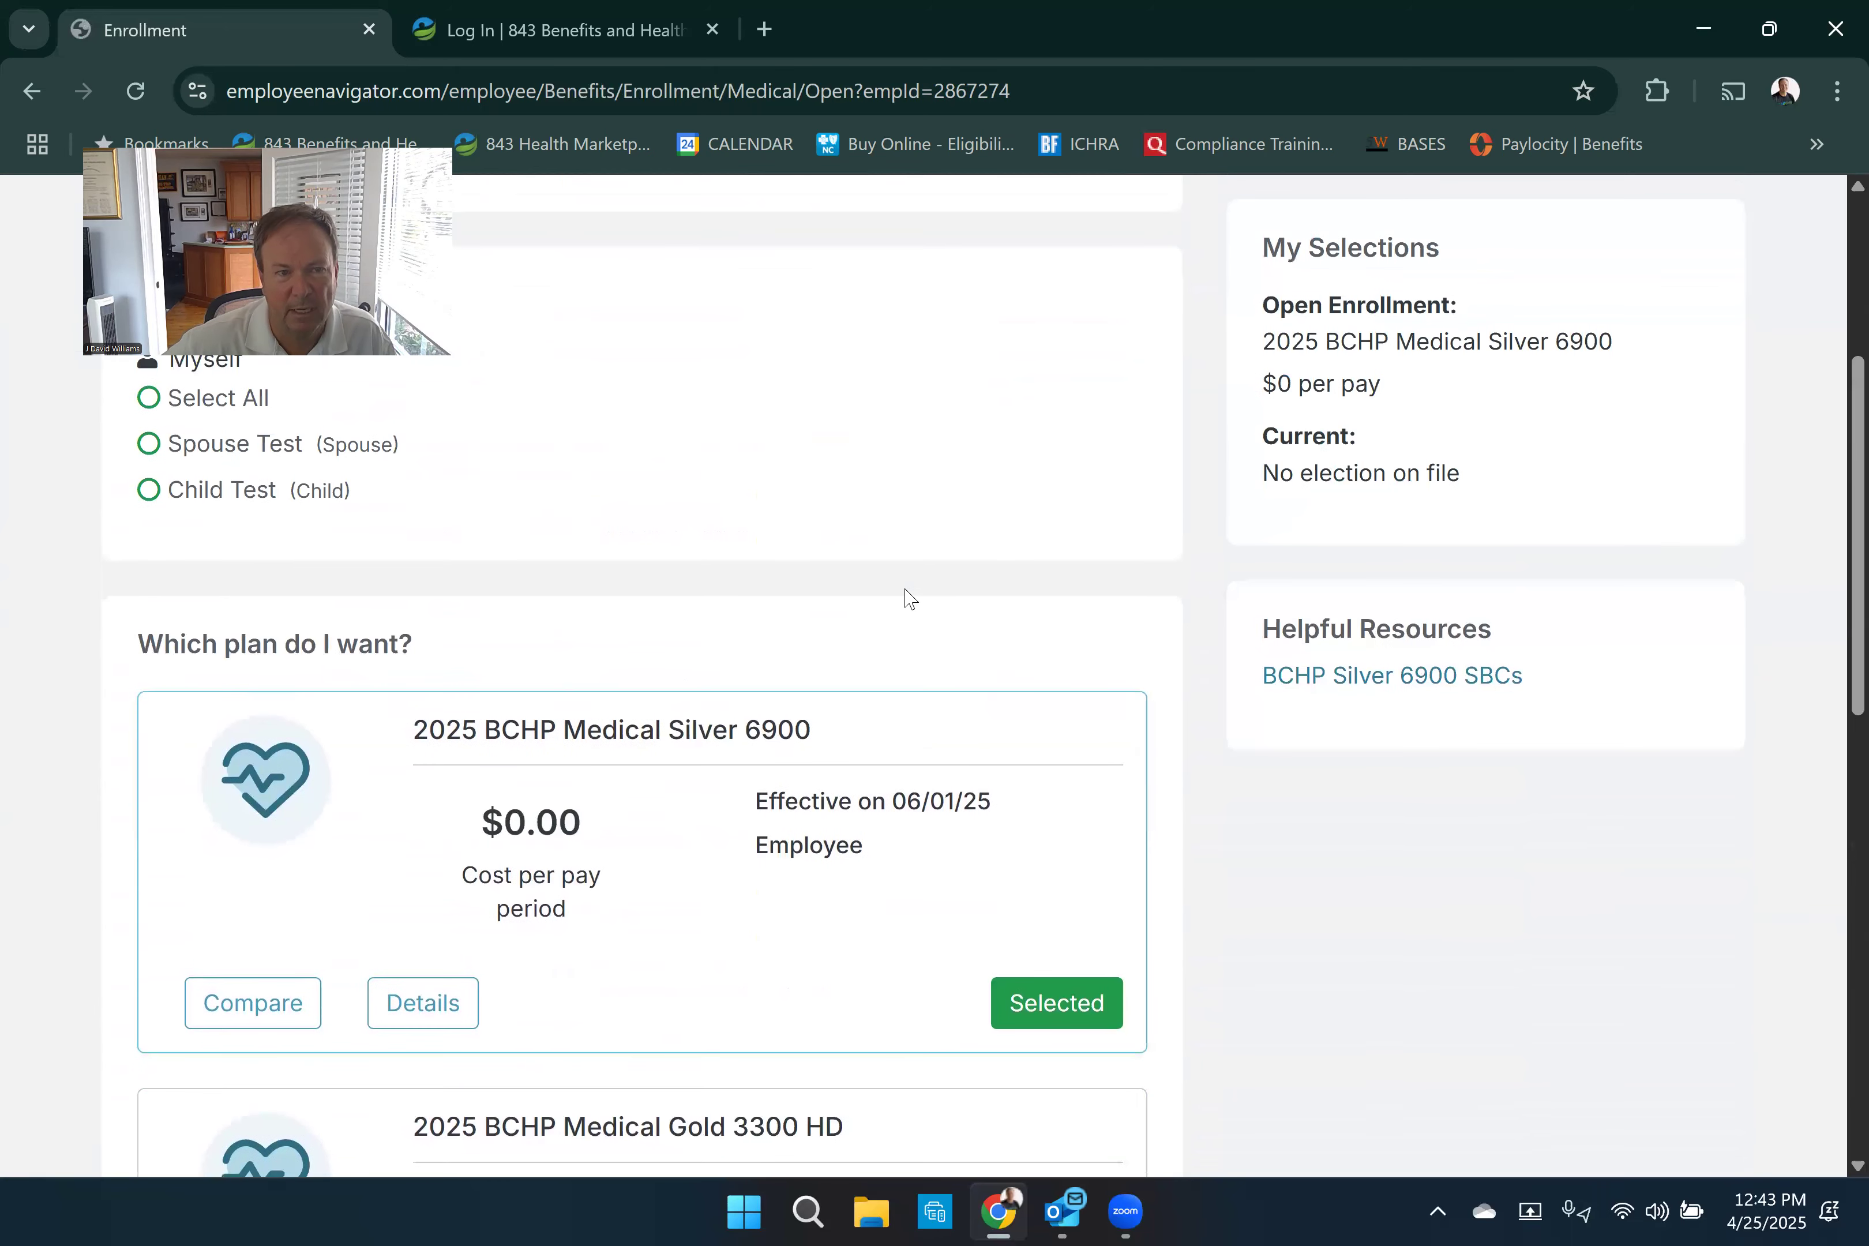
# - Try medical coverage with all dependents, with the child only and with spouse and child, finally clearing every dependent
pyautogui.click(149, 540)
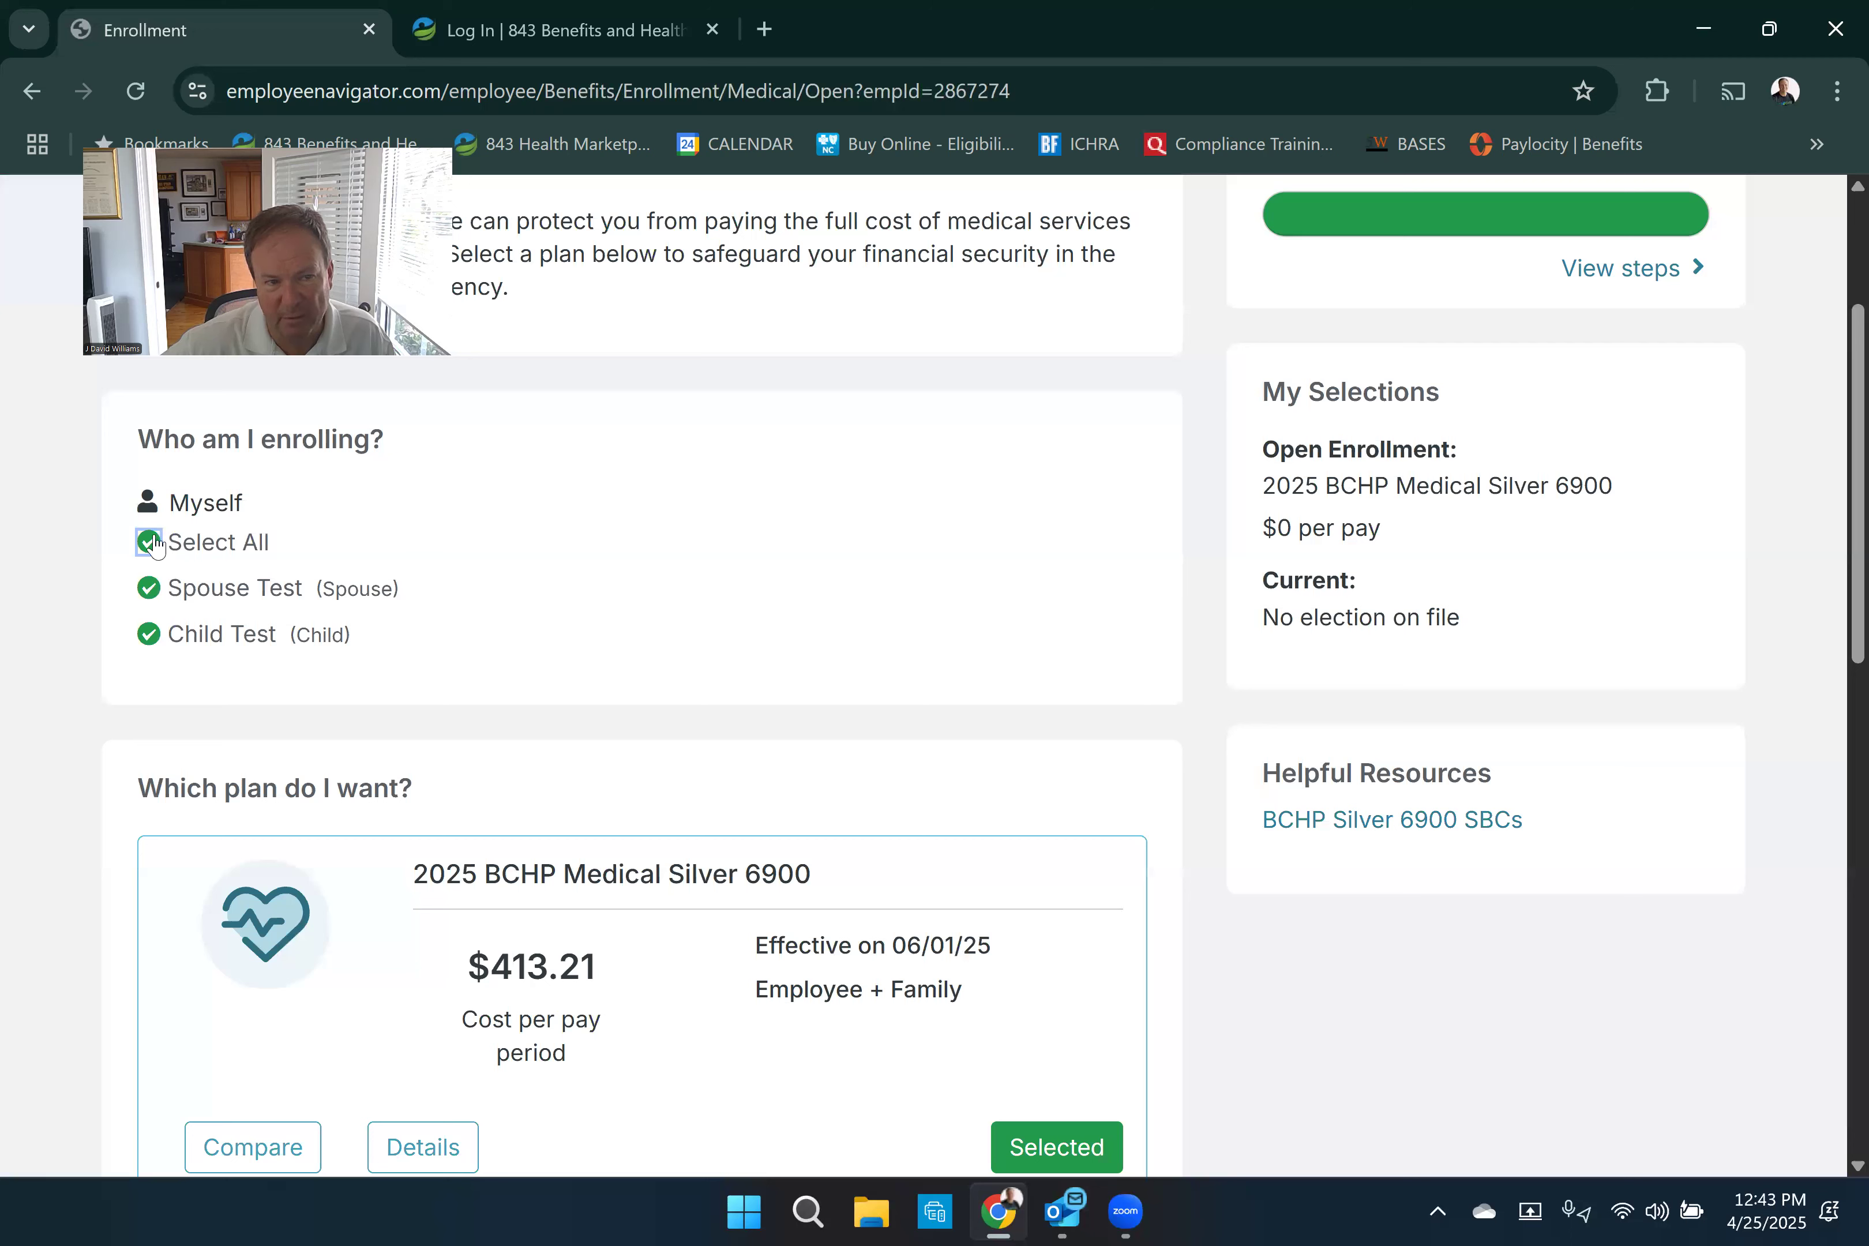
pyautogui.click(149, 543)
pyautogui.click(149, 635)
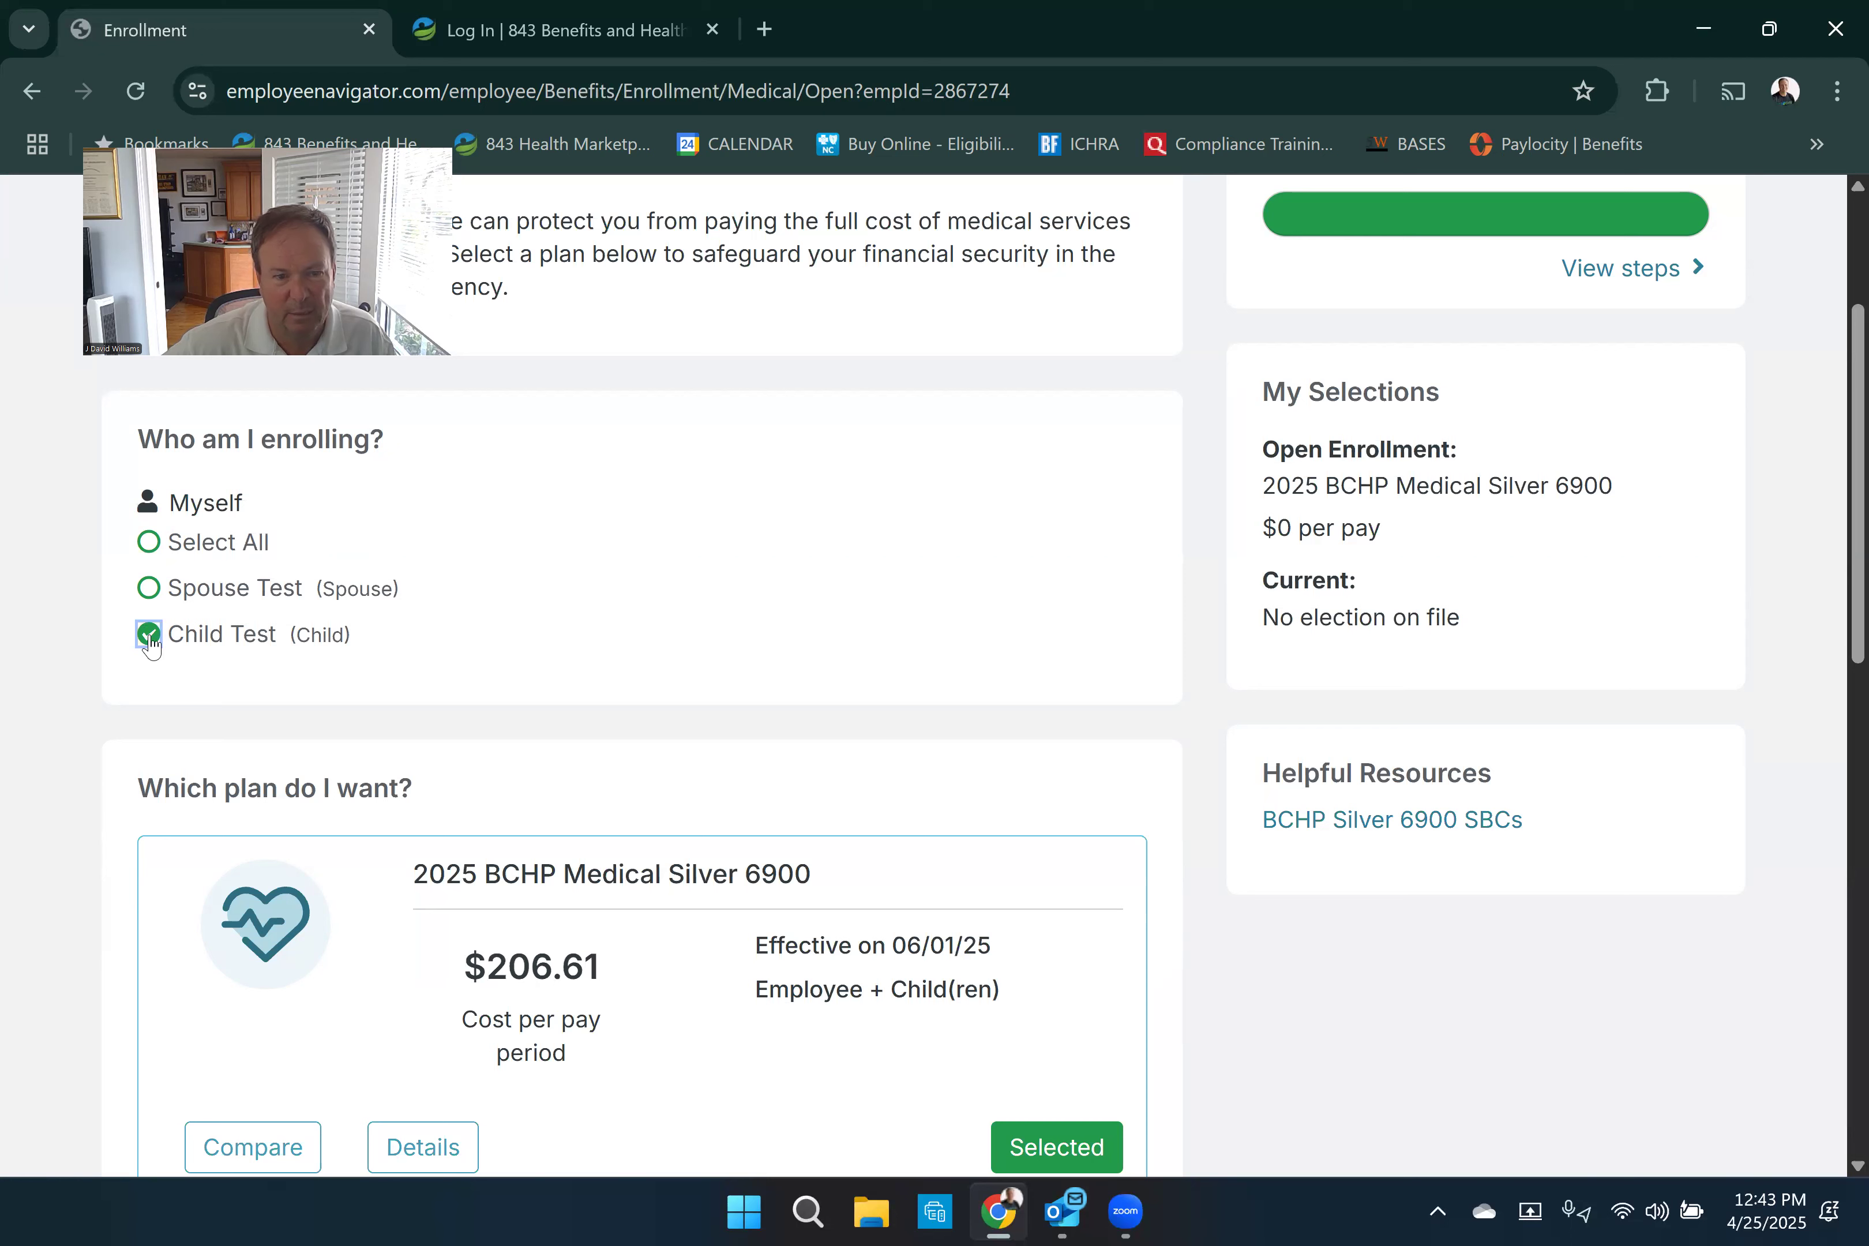
pyautogui.click(149, 588)
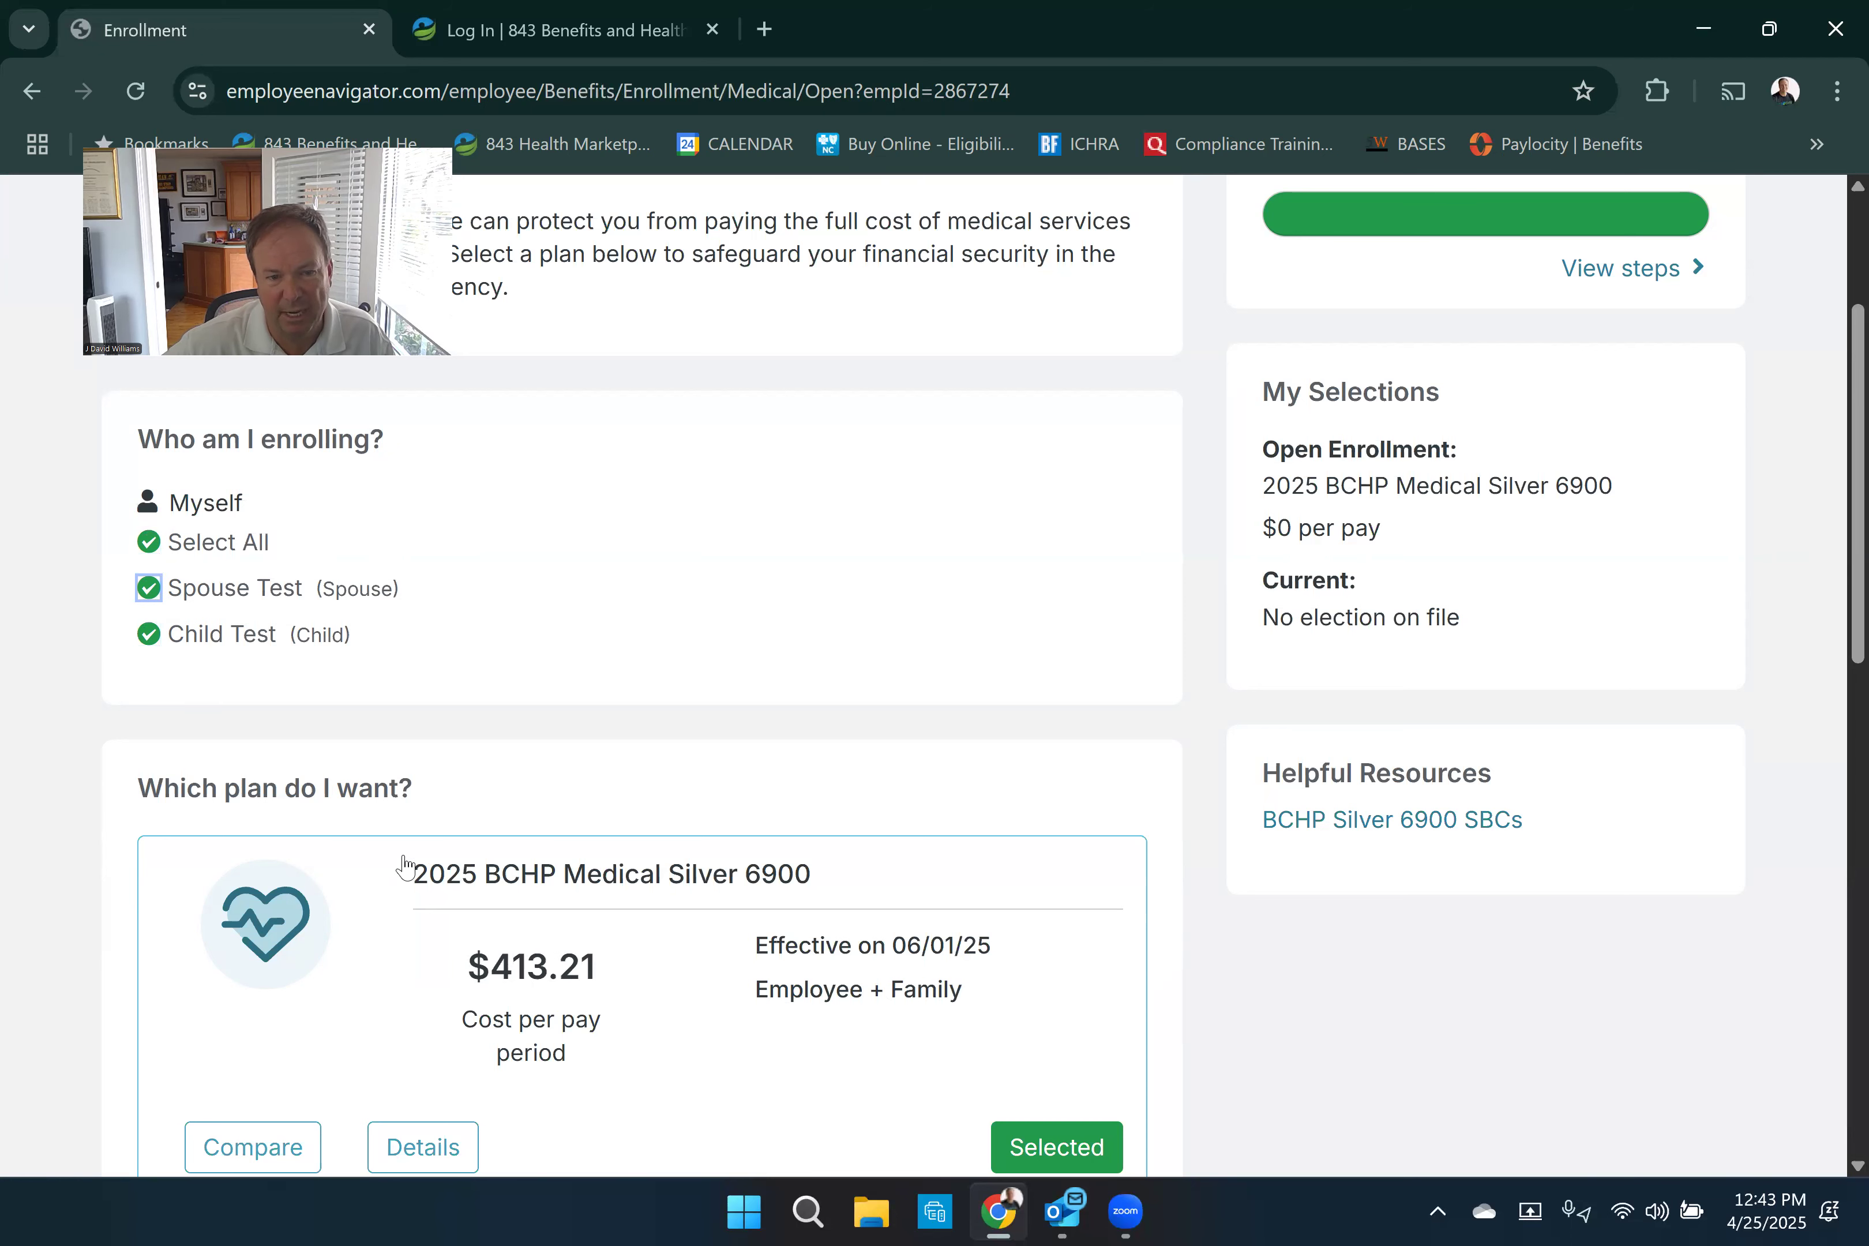
pyautogui.scroll(-2, 443, 949)
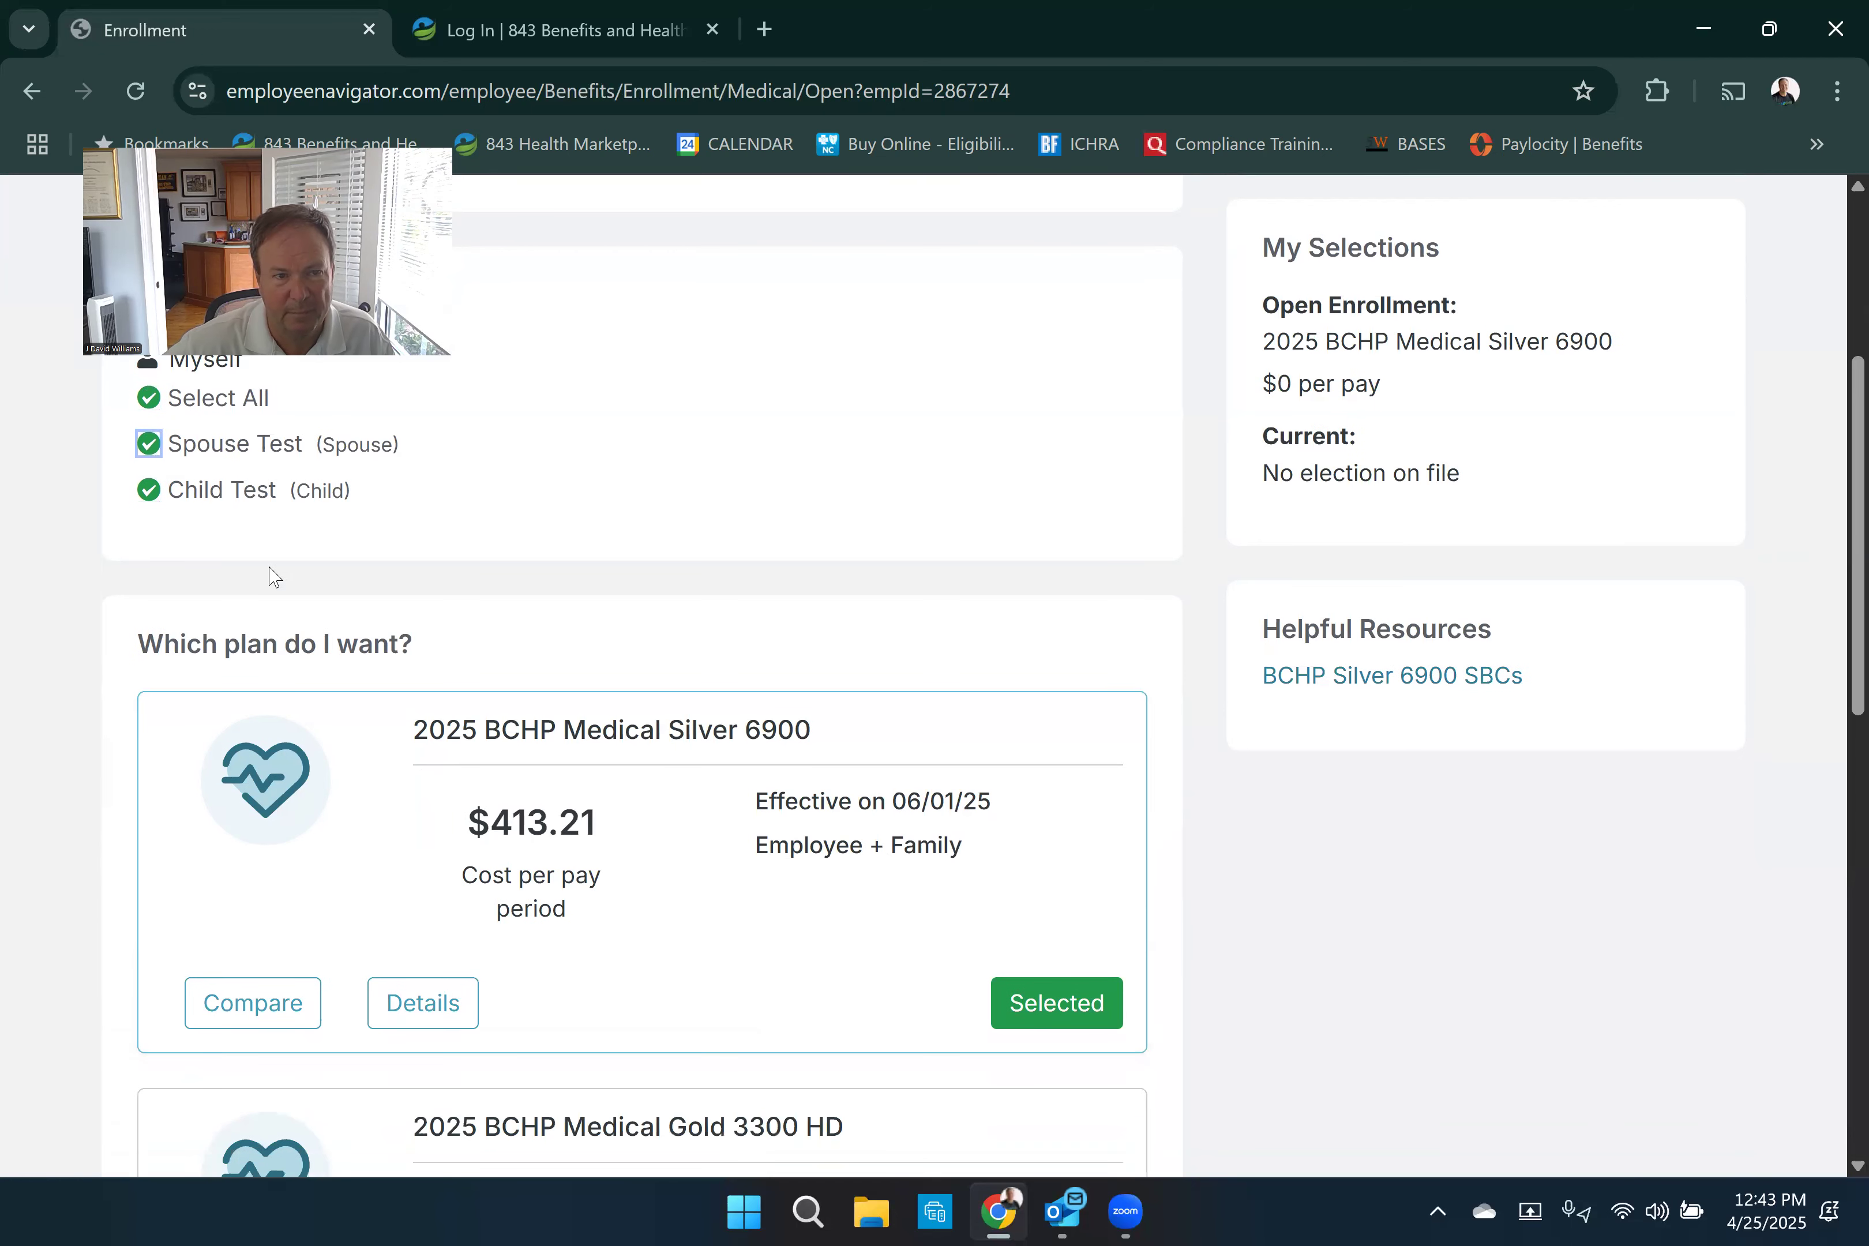
pyautogui.scroll(2, 269, 574)
pyautogui.click(149, 543)
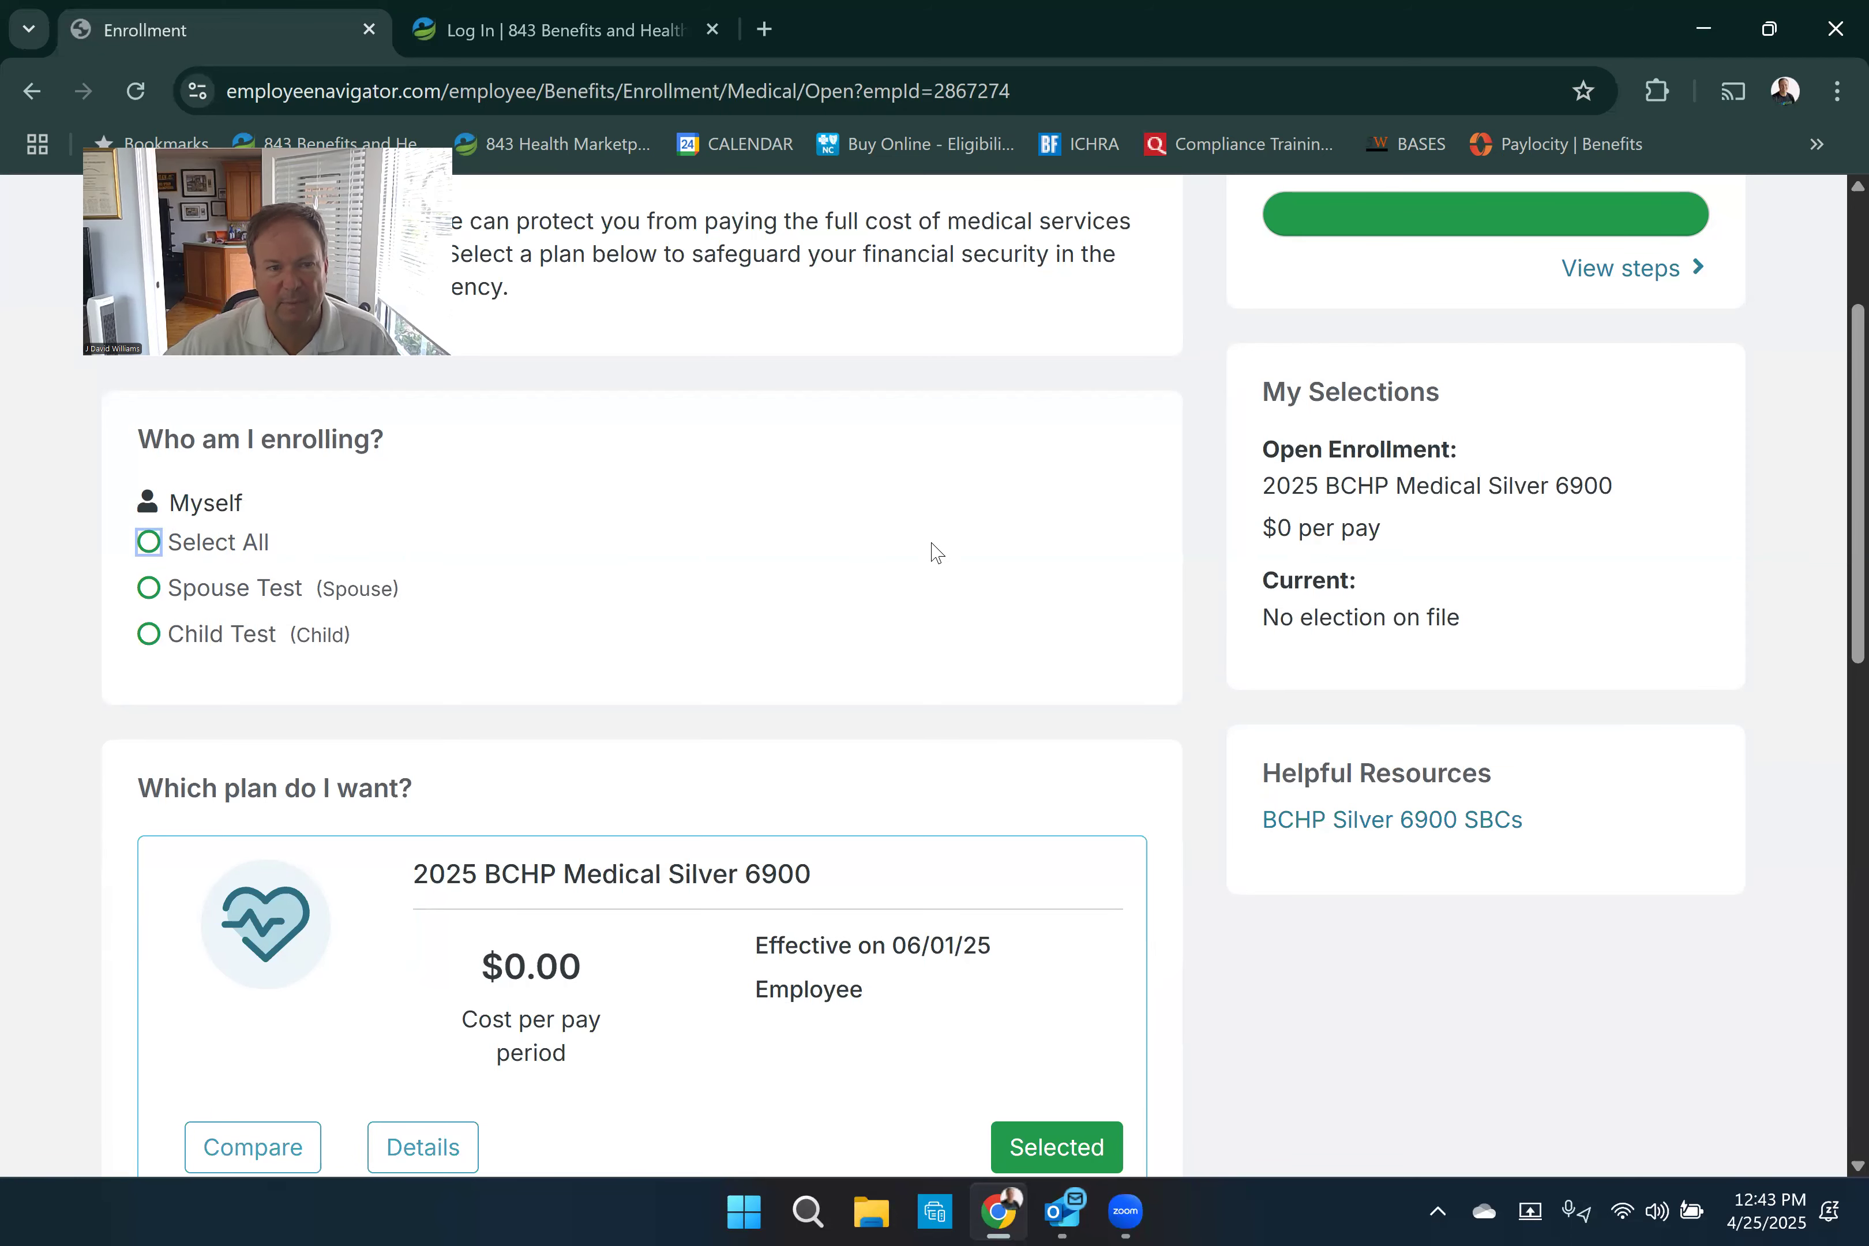
# - Choose the 2025 BCHP Medical Silver 6900 plan for the employee only and save the medical election
pyautogui.scroll(-3, 930, 551)
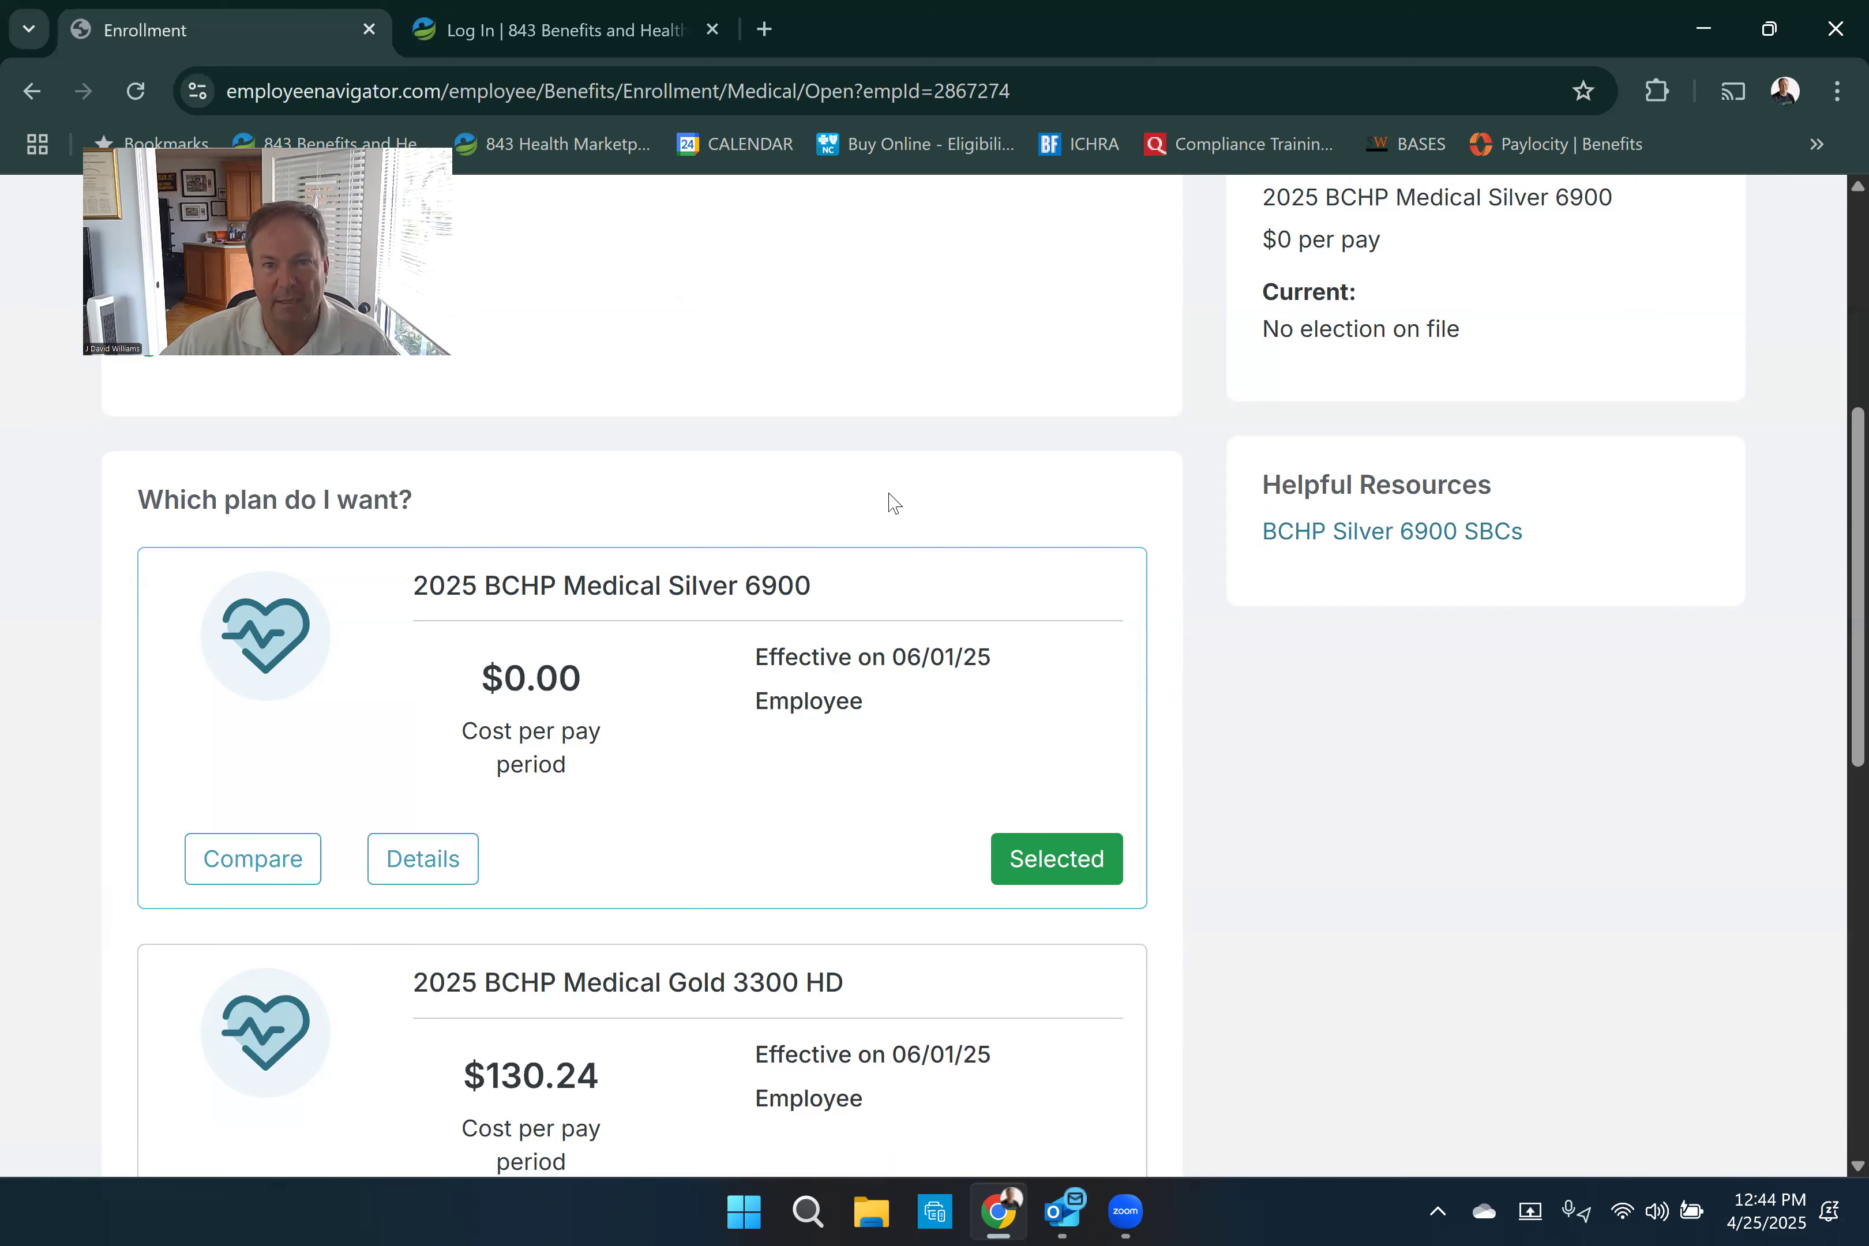
pyautogui.scroll(-5, 855, 574)
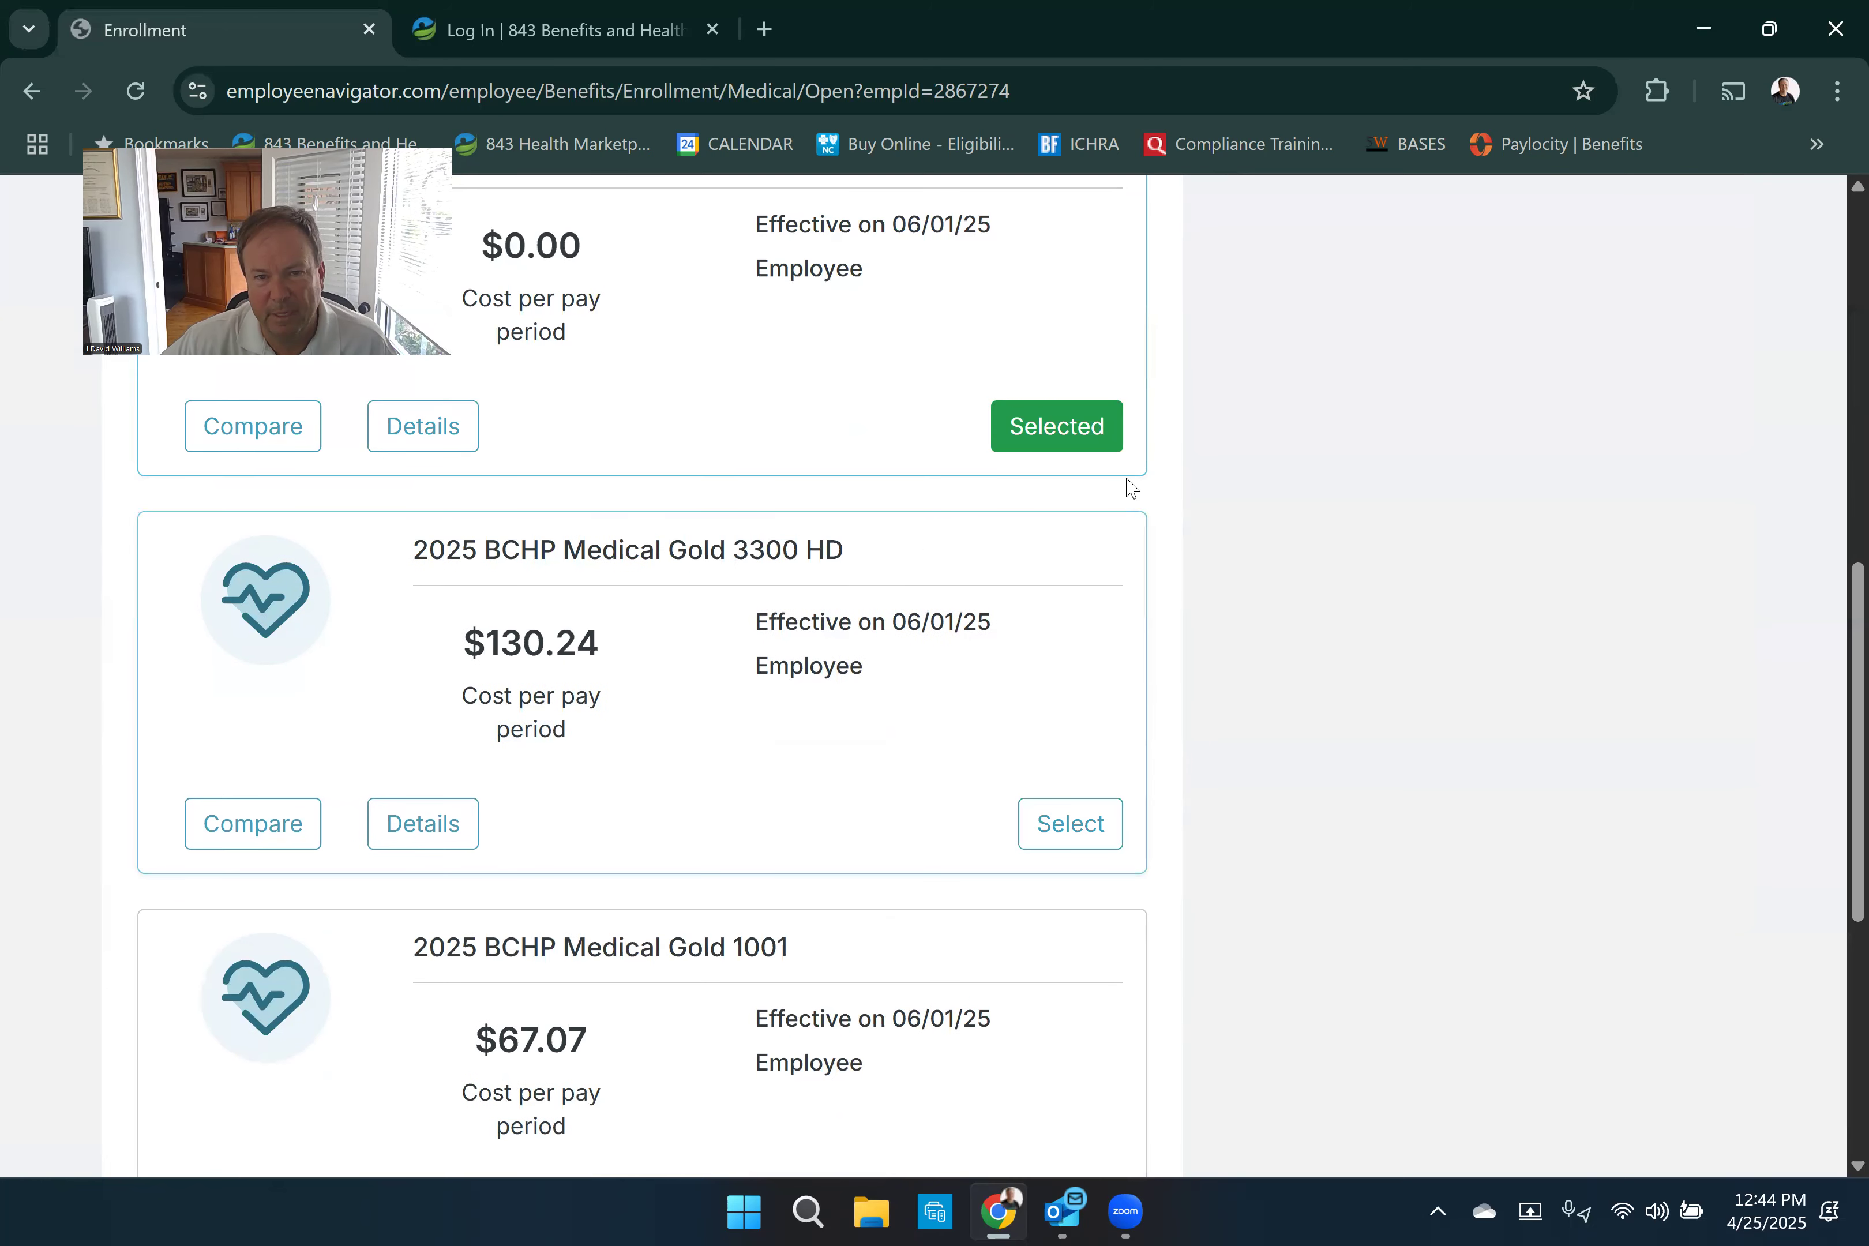
pyautogui.click(1043, 822)
pyautogui.click(1083, 431)
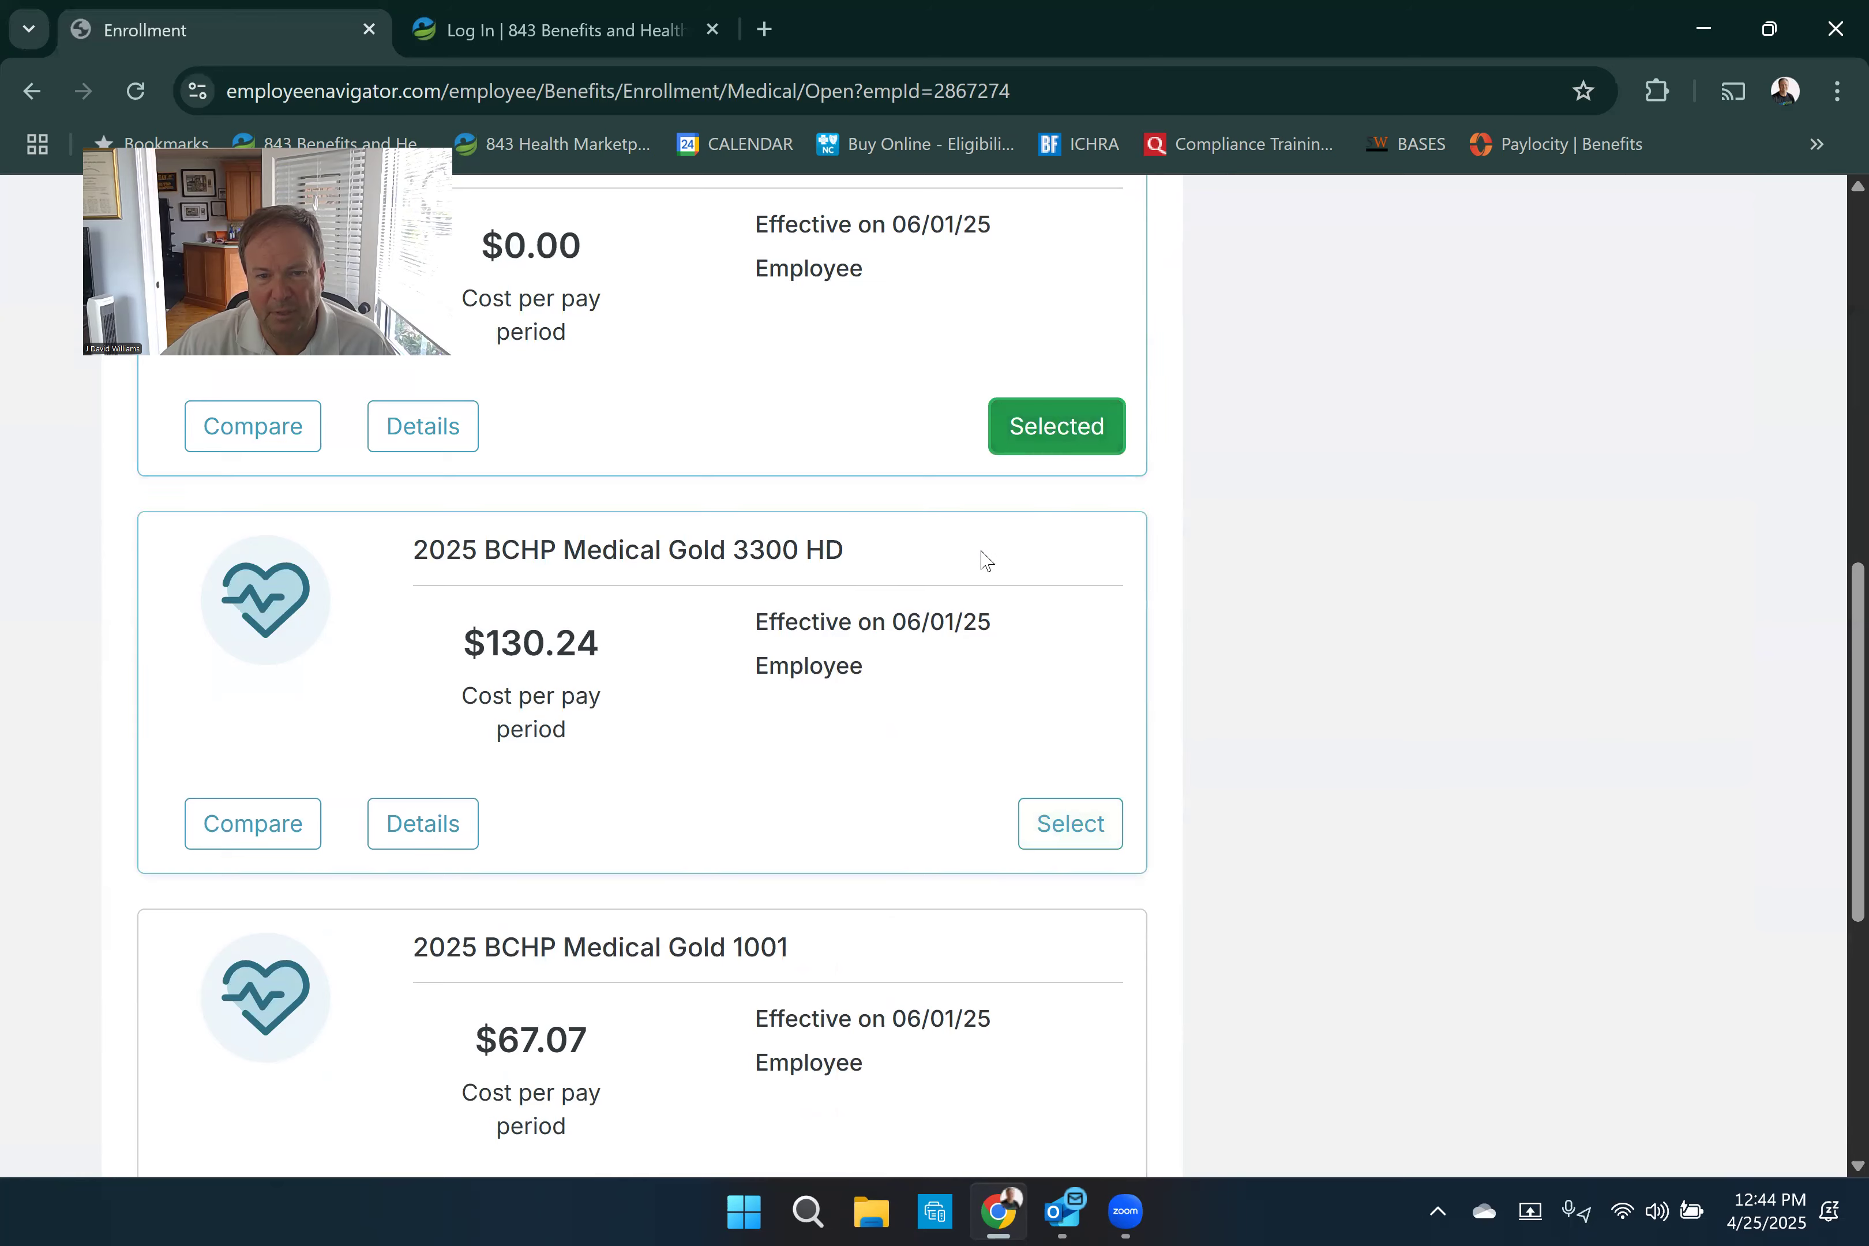
pyautogui.scroll(-7, 982, 578)
pyautogui.click(1045, 795)
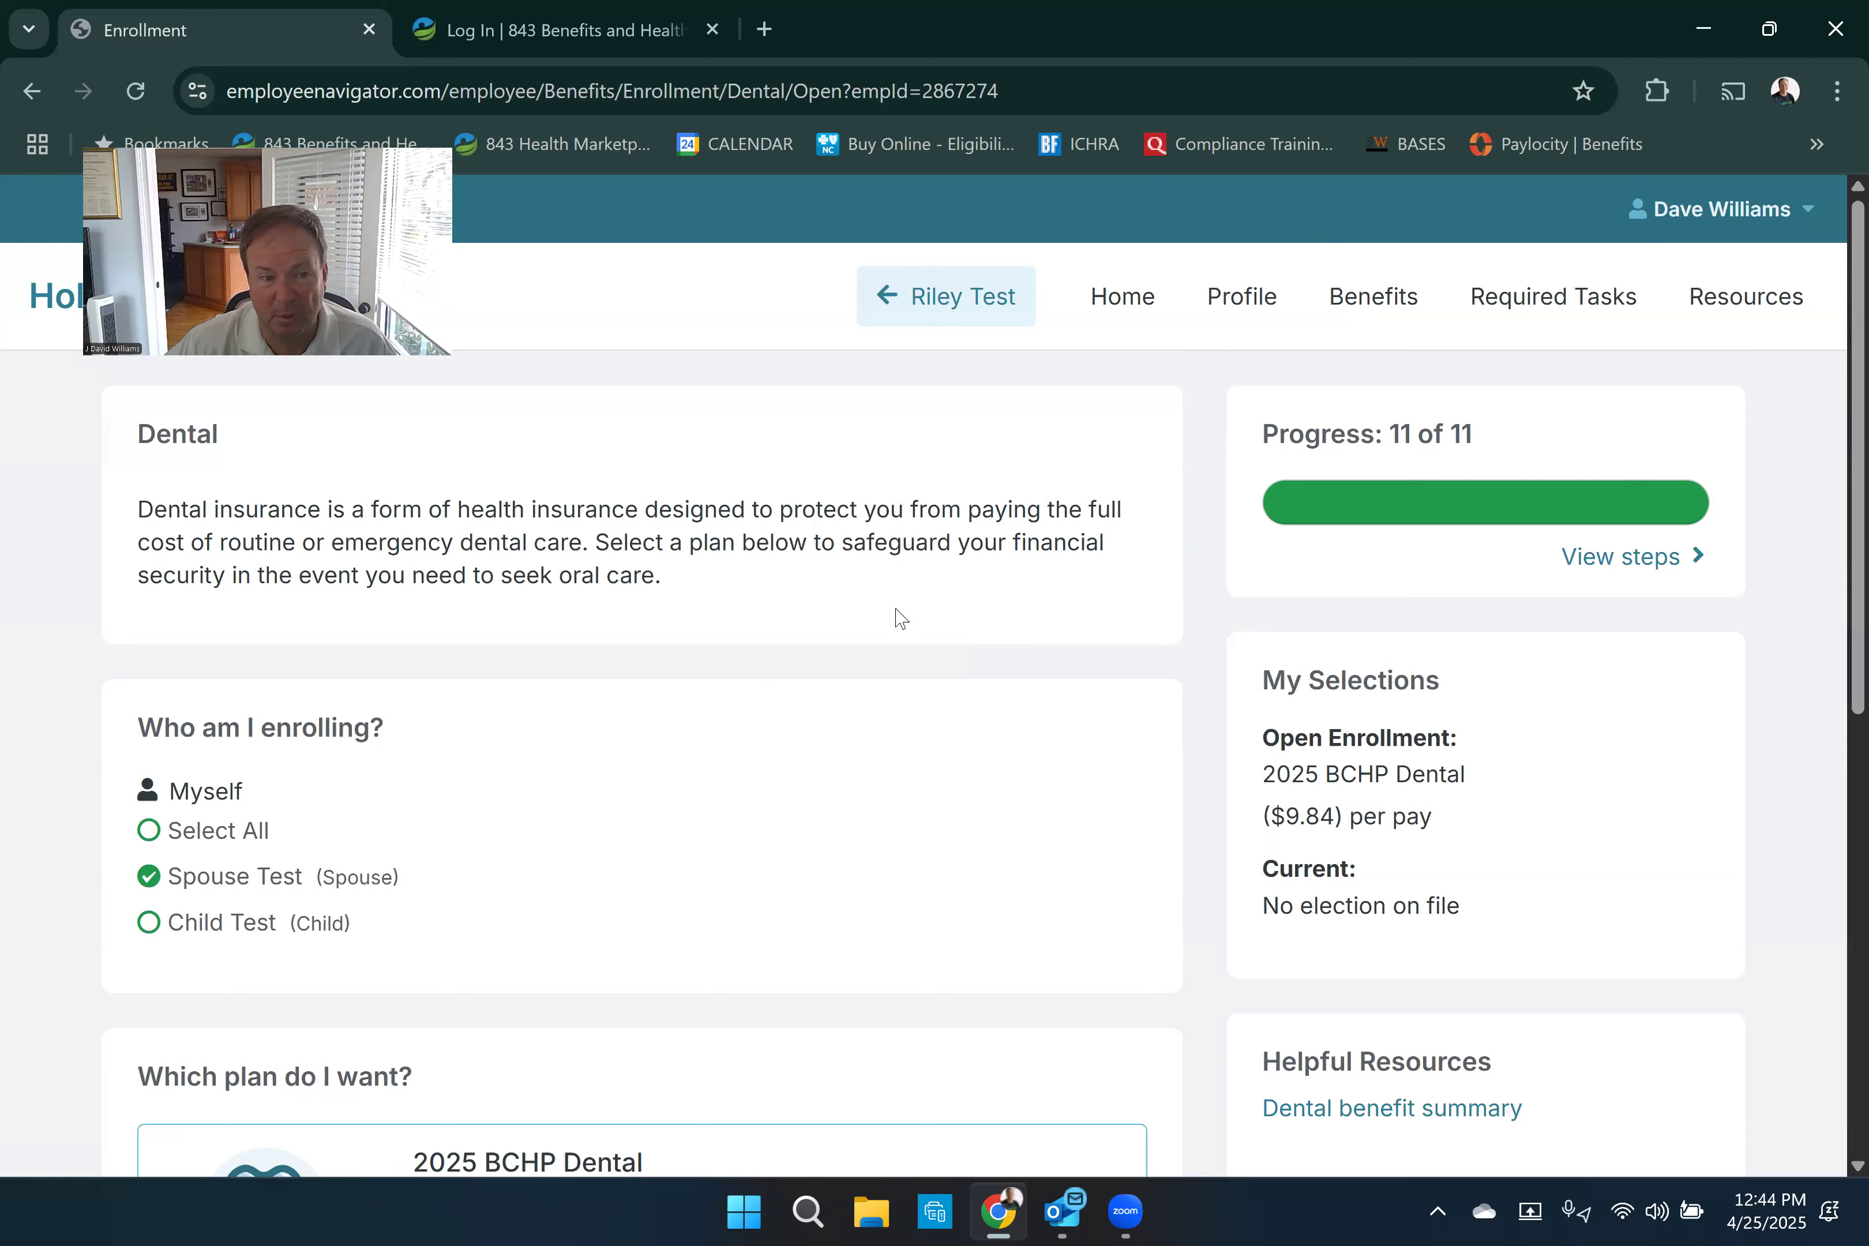
# - Enroll all dependents in the 2025 BCHP Dental plan and save the dental election
pyautogui.scroll(-3, 828, 611)
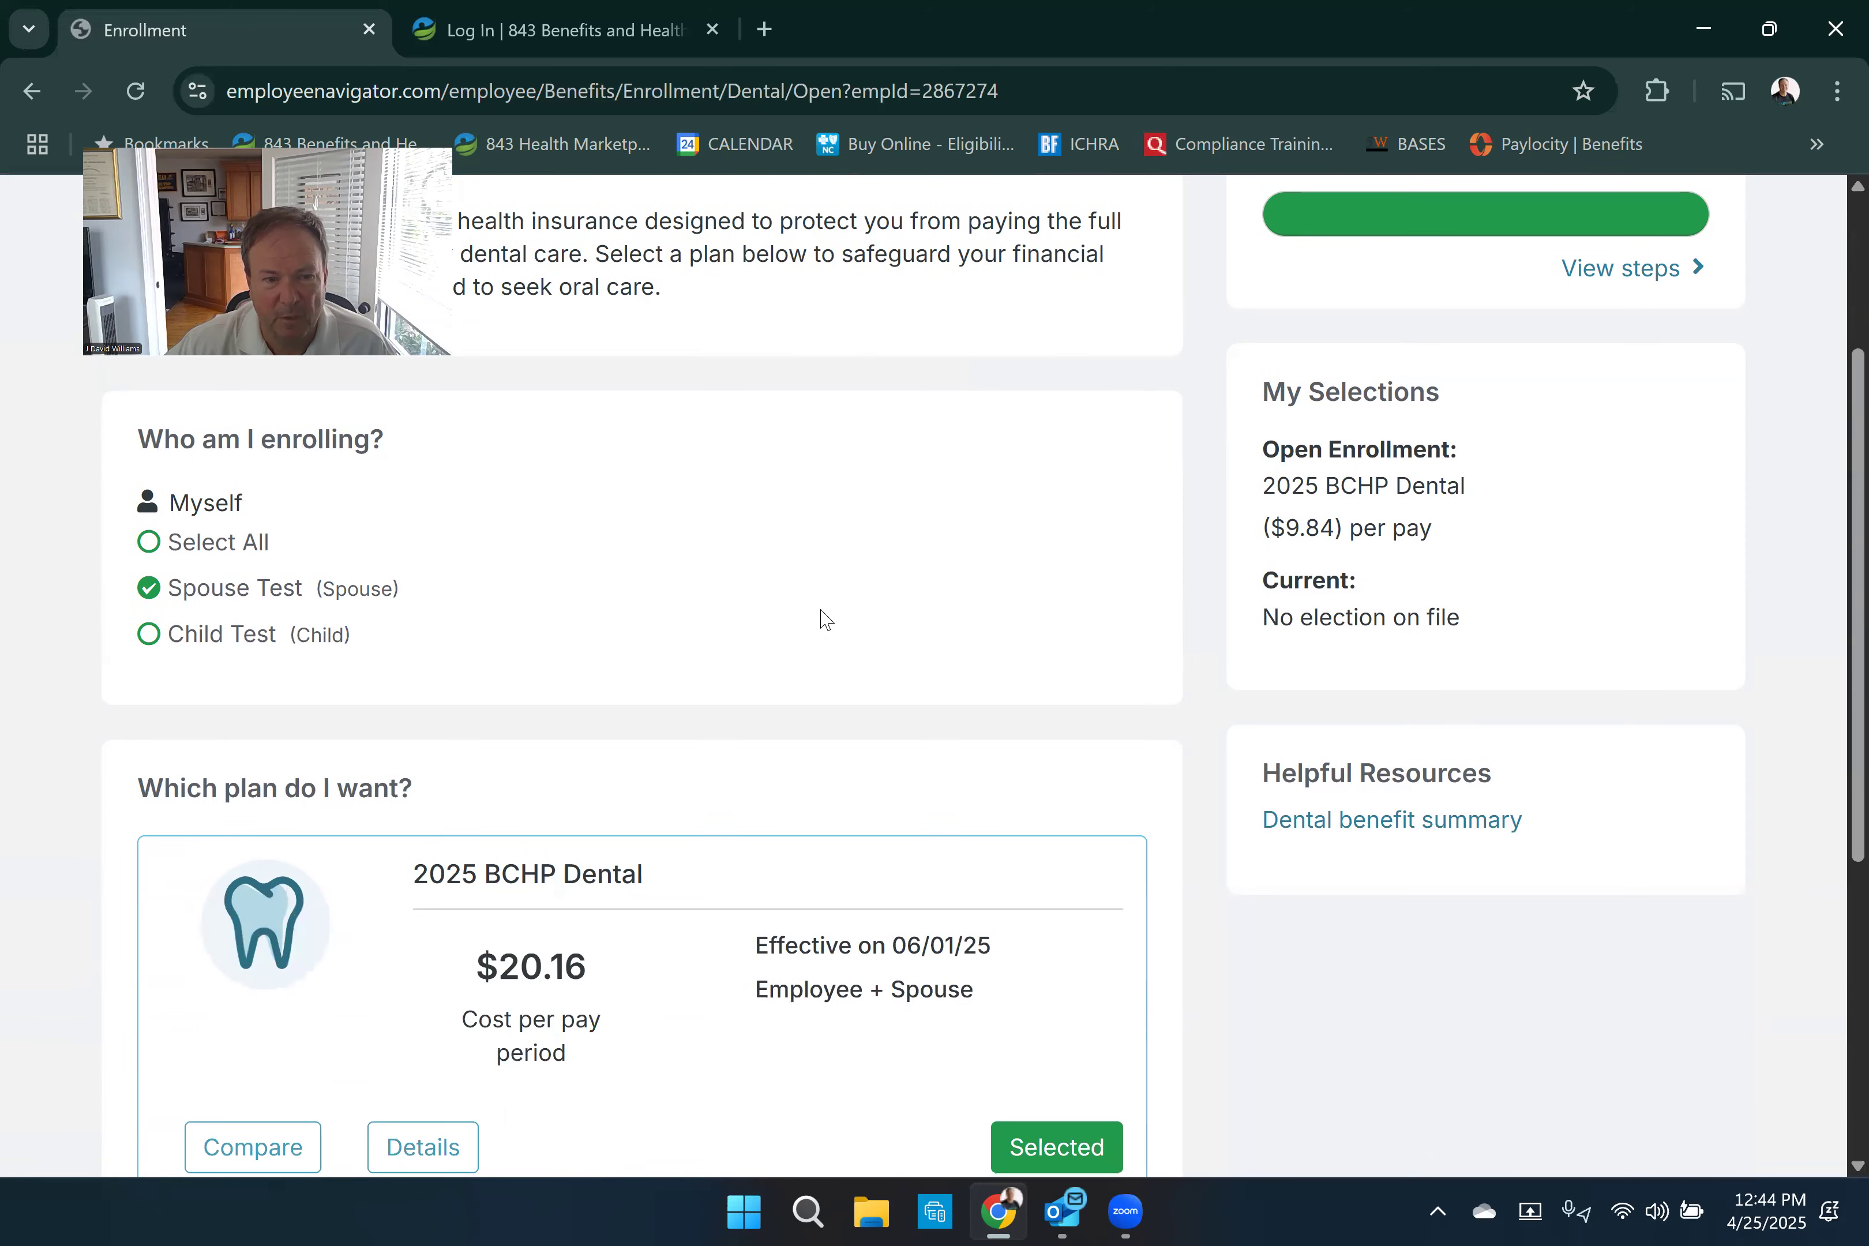
pyautogui.scroll(3, 824, 617)
pyautogui.scroll(-6, 820, 611)
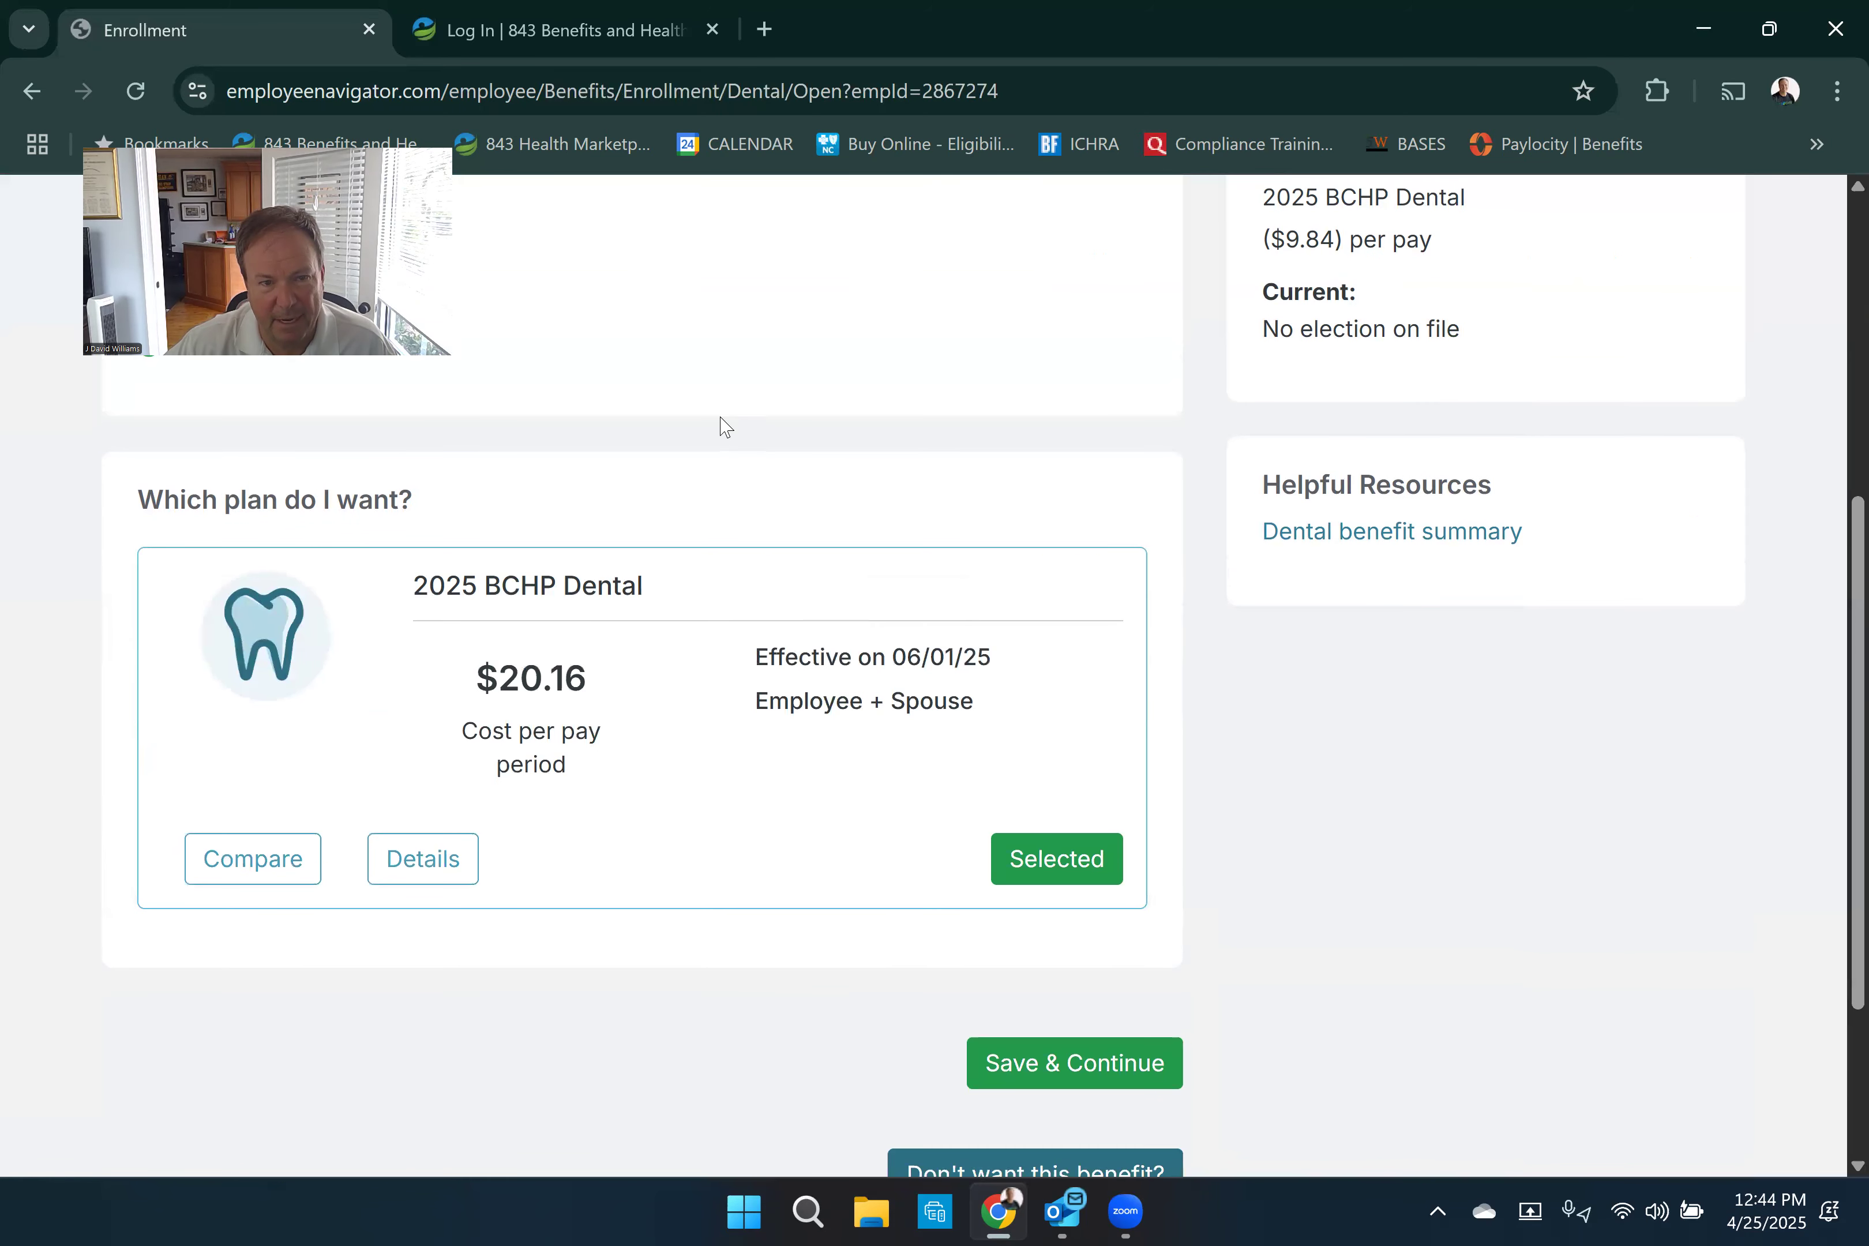
pyautogui.scroll(3, 718, 450)
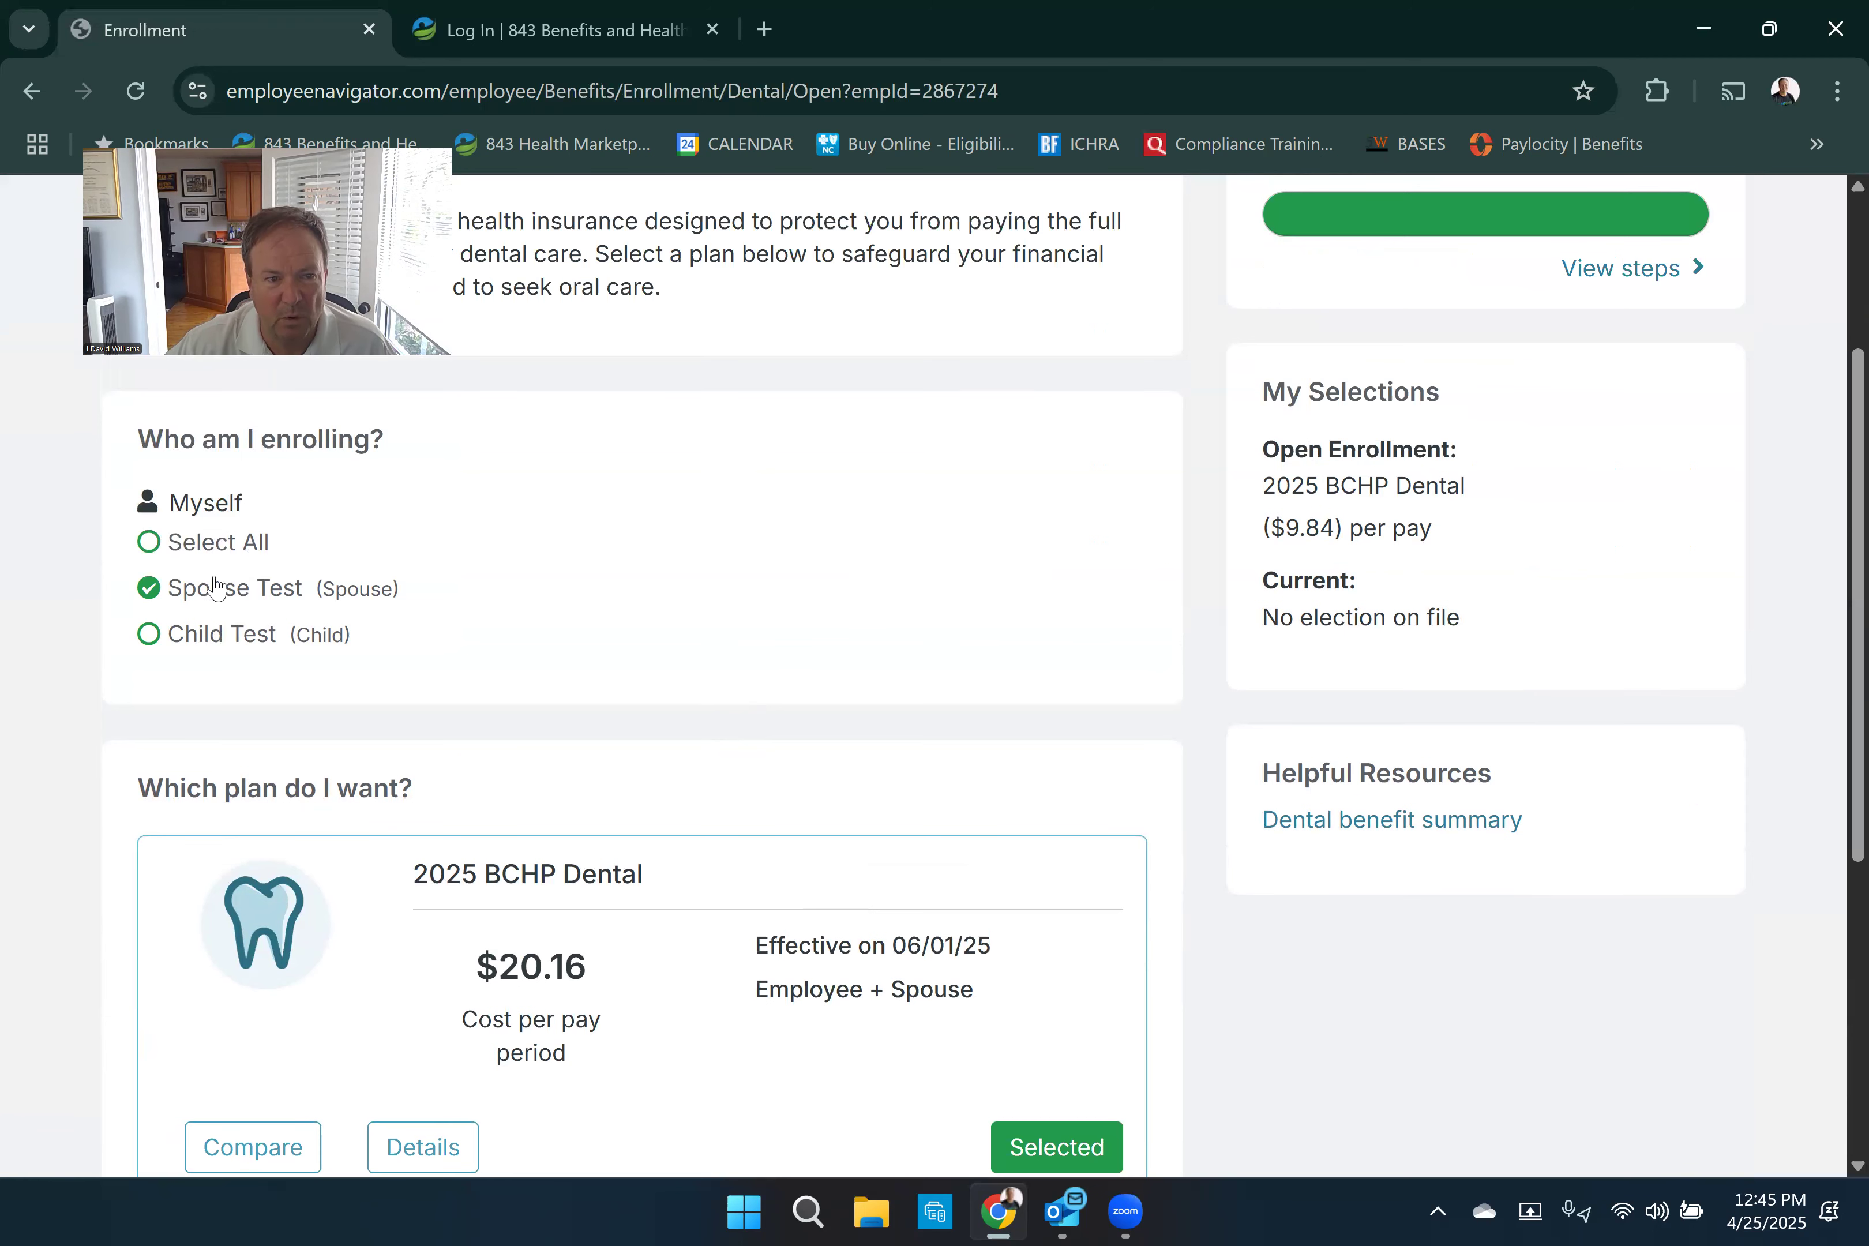
pyautogui.moveTo(216, 545); pyautogui.dragTo(202, 553)
pyautogui.click(149, 543)
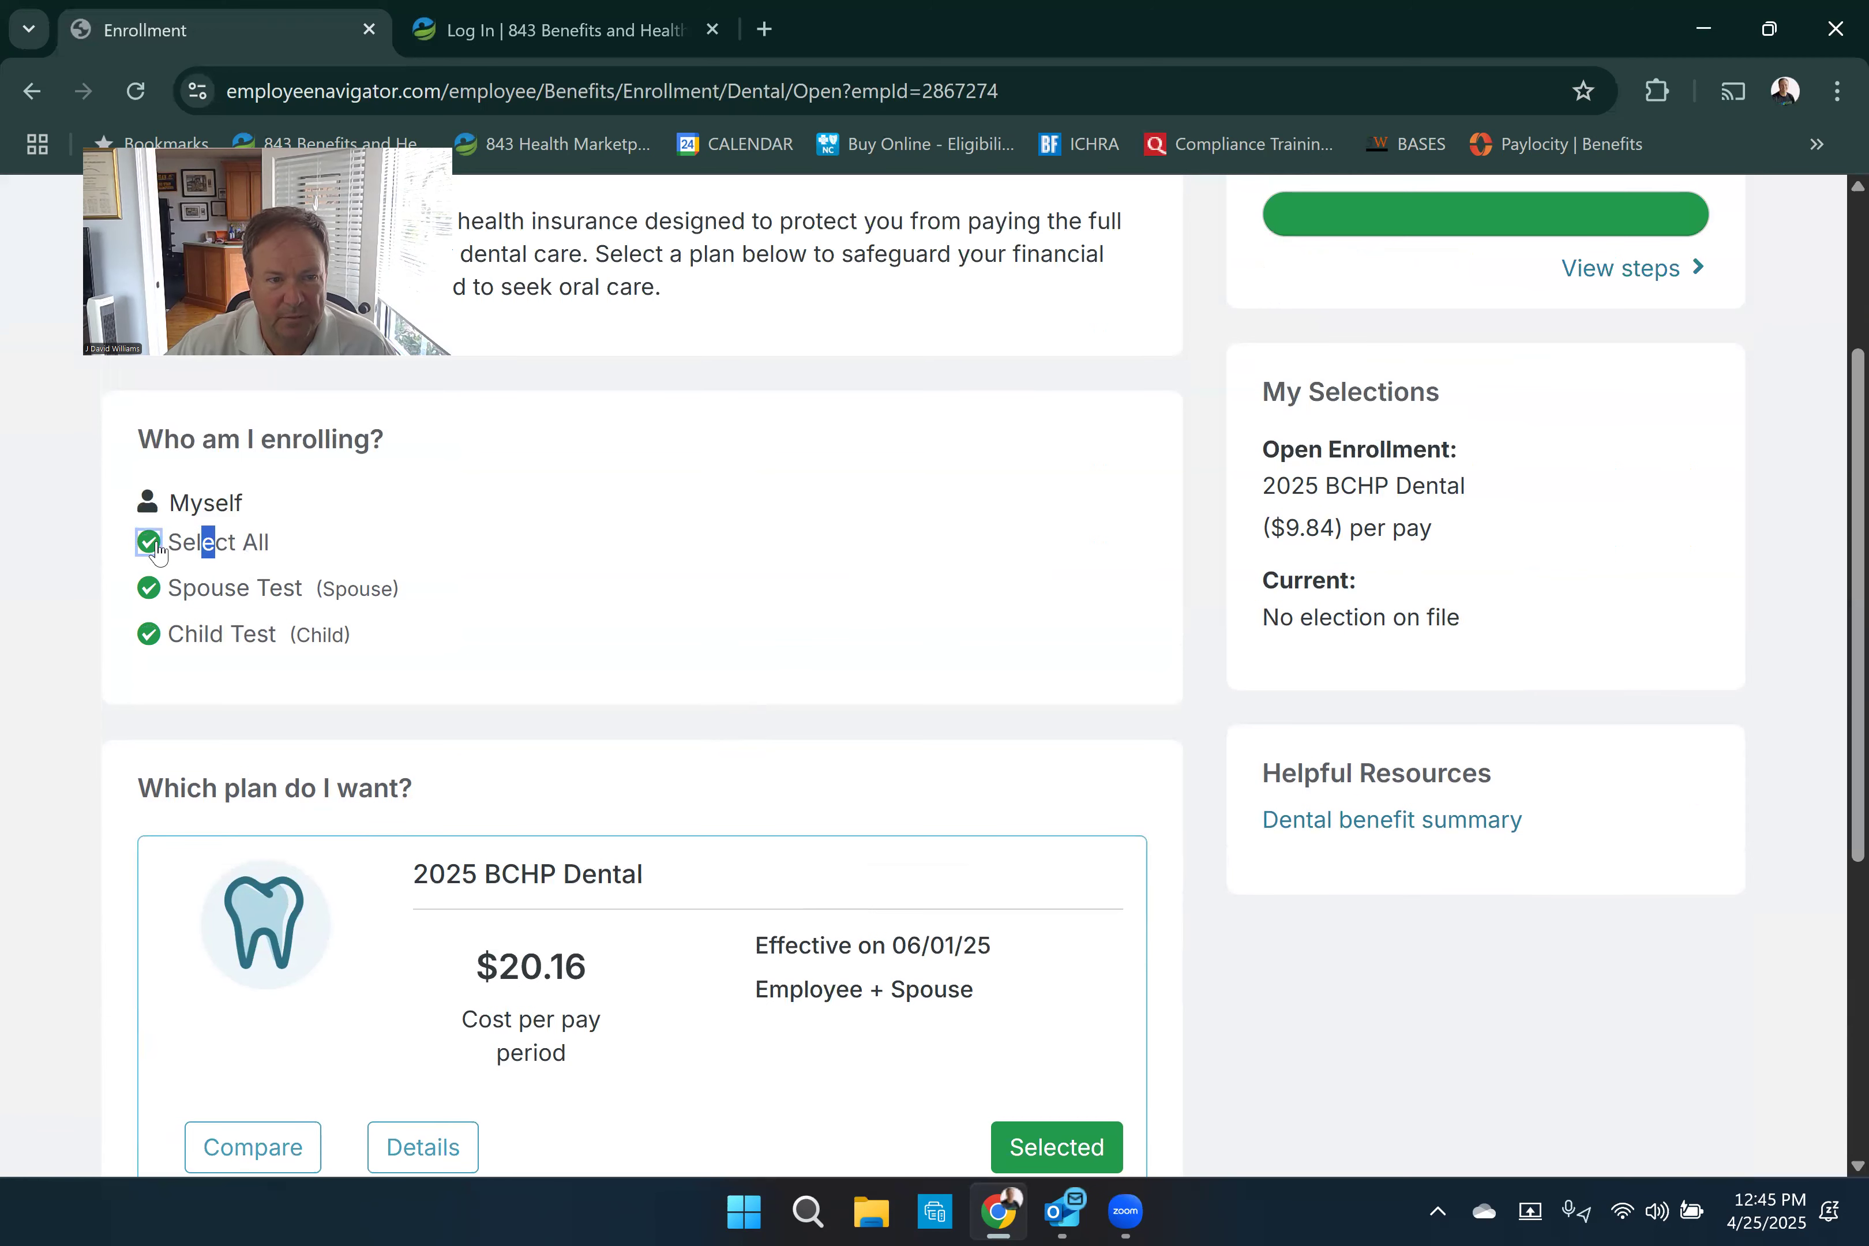
pyautogui.scroll(-3, 1082, 592)
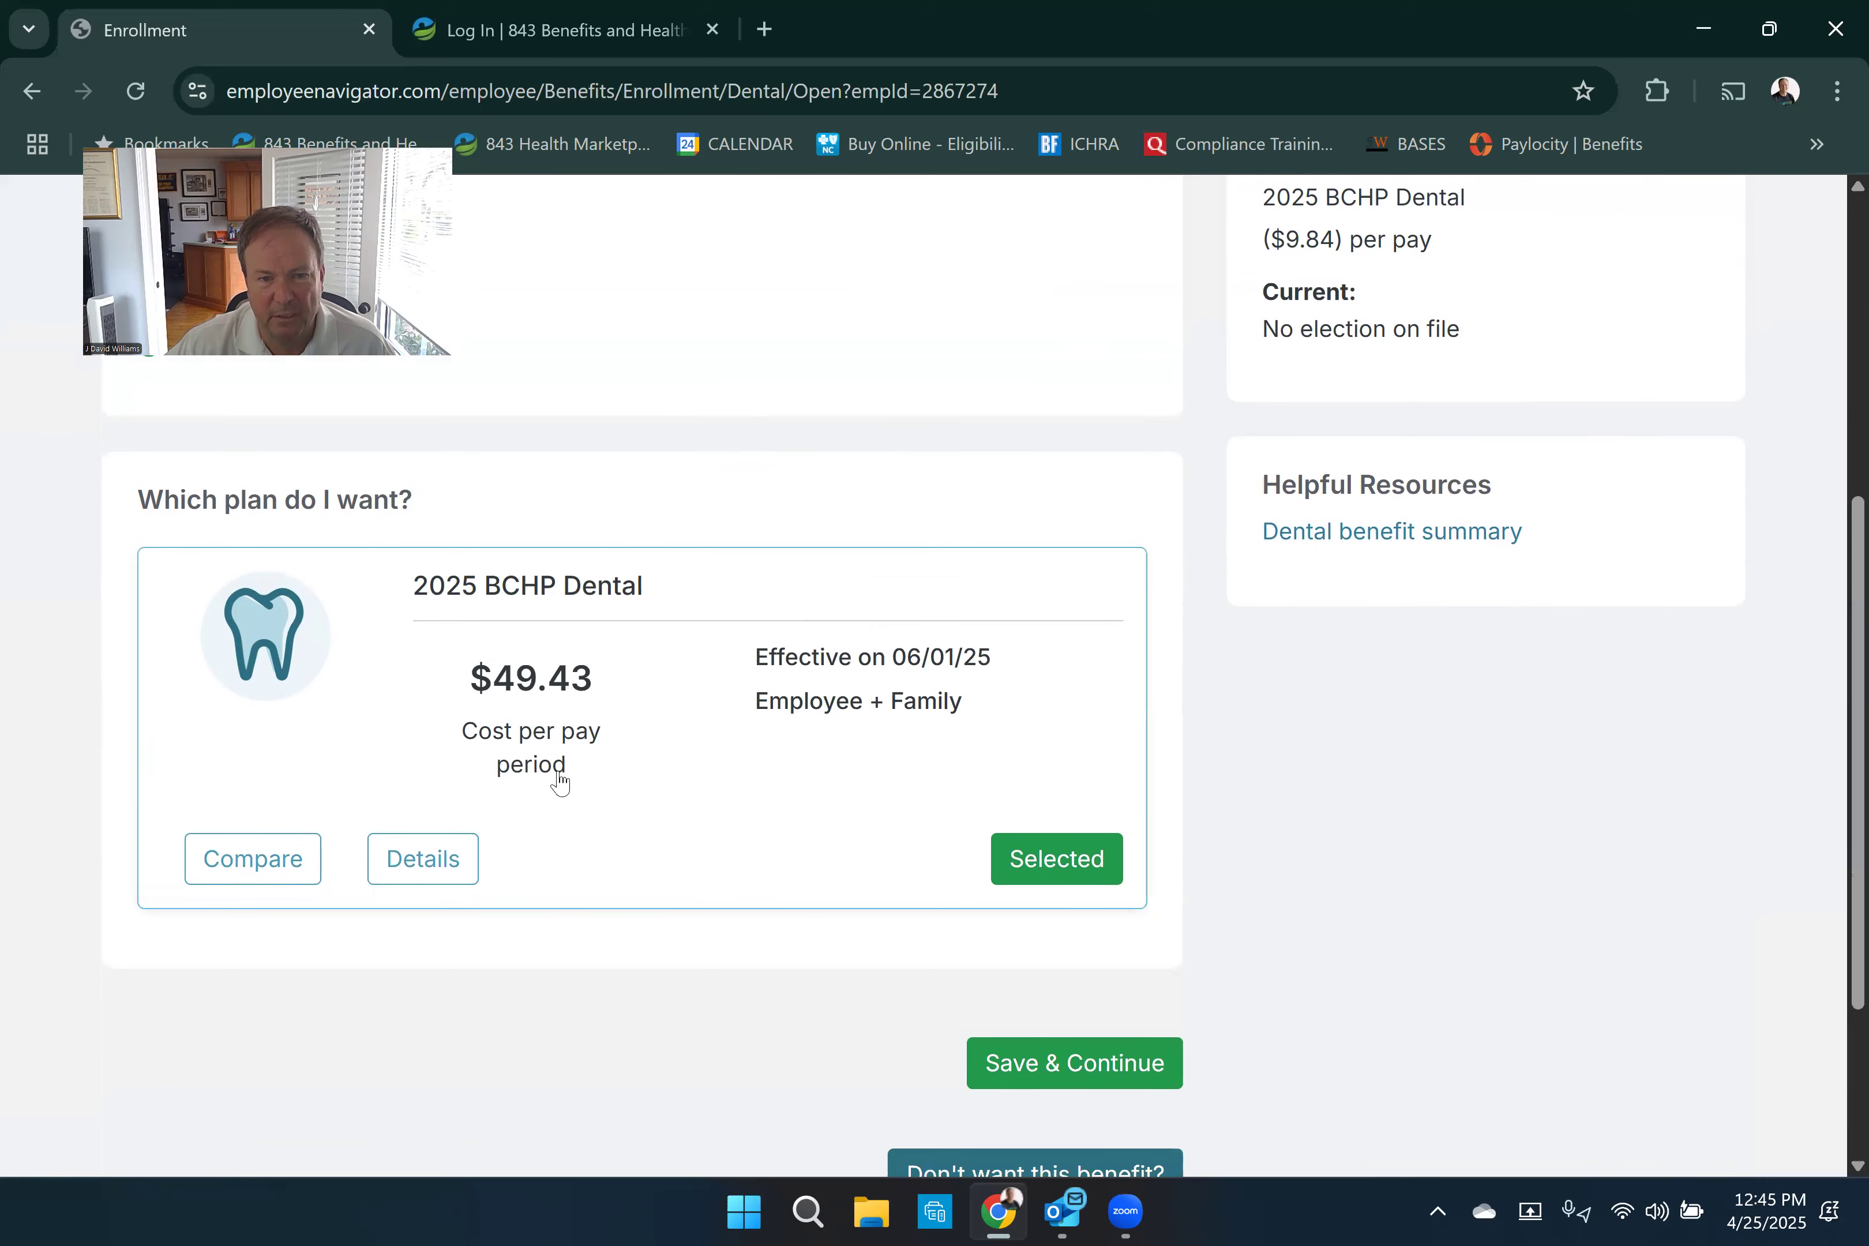
pyautogui.scroll(4, 779, 749)
pyautogui.scroll(-5, 778, 749)
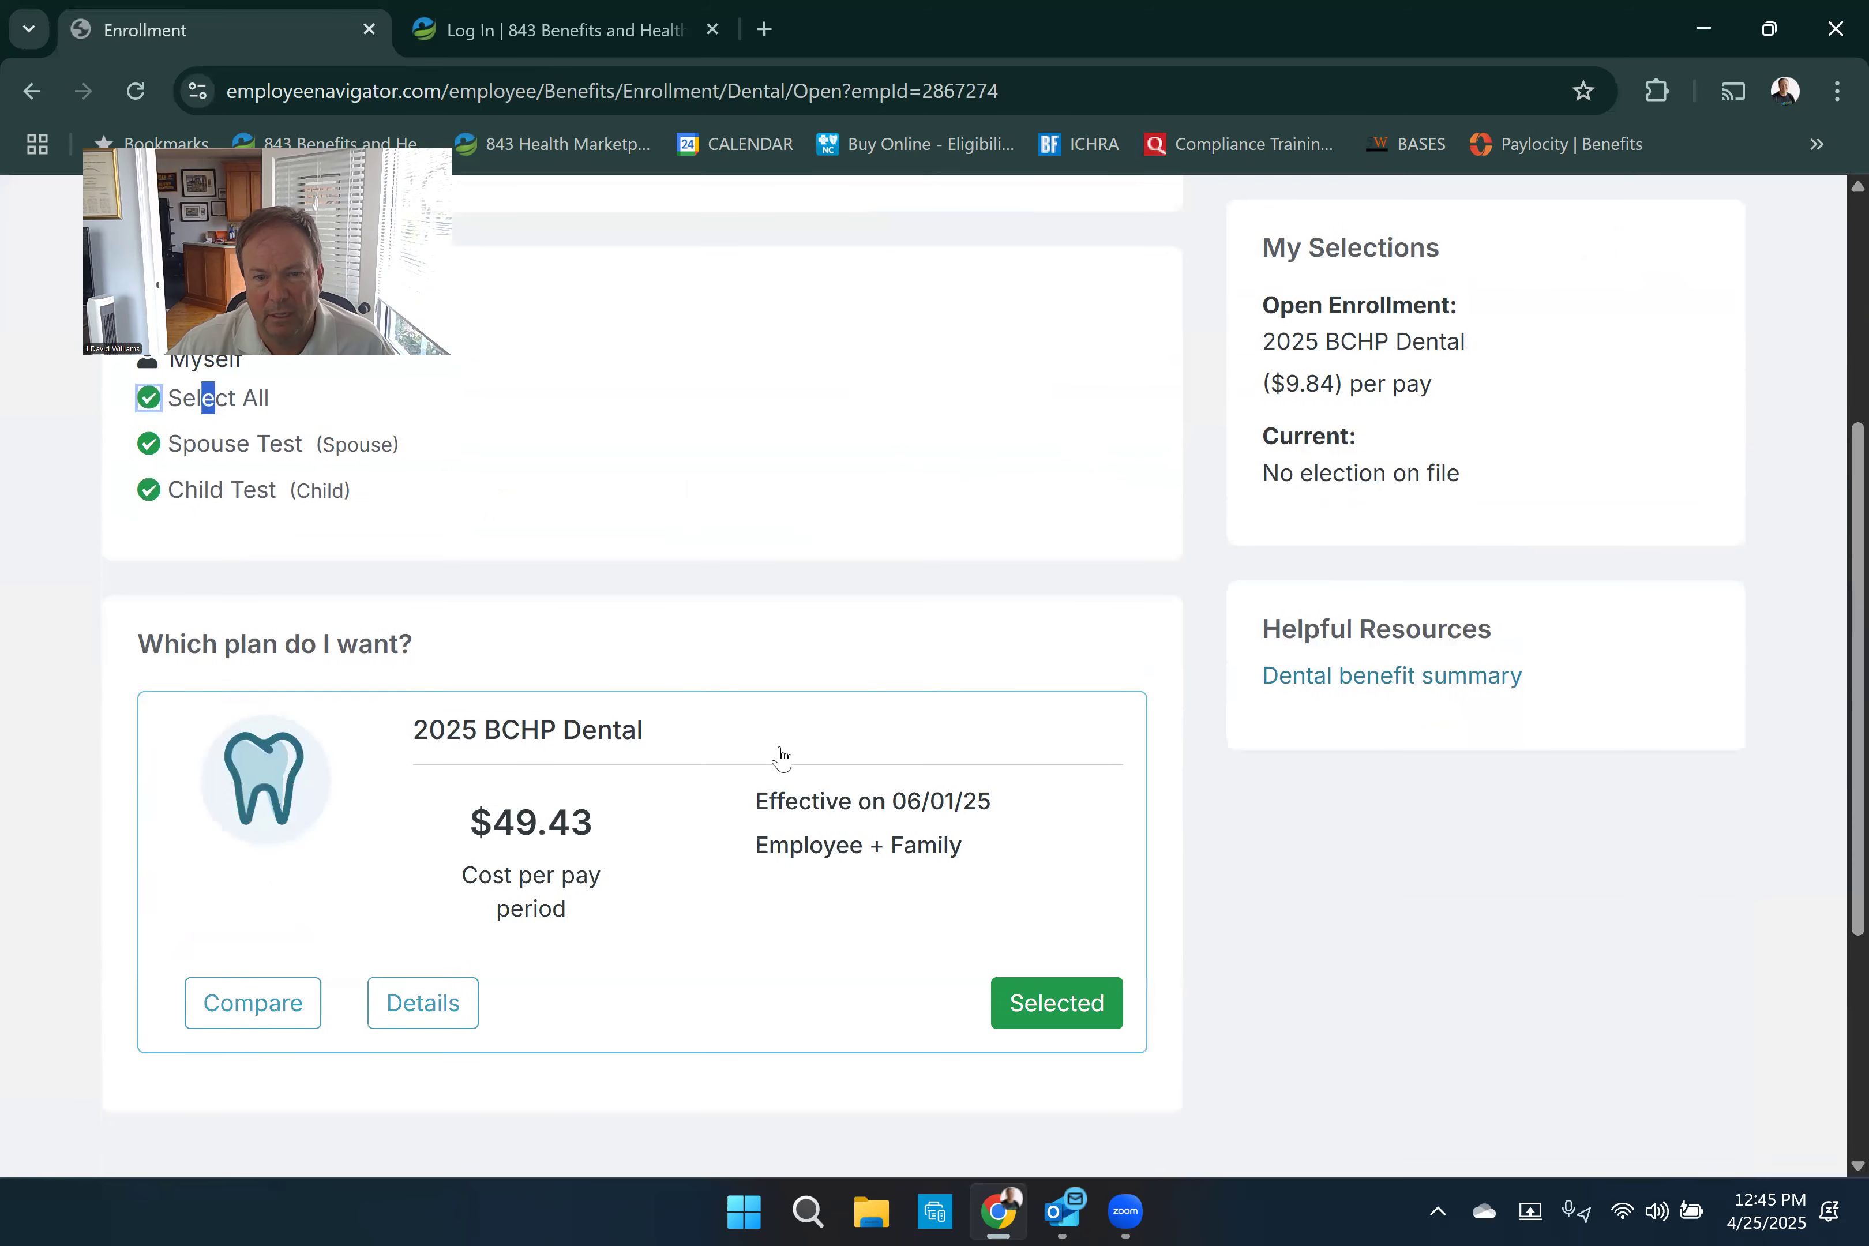
pyautogui.click(1057, 931)
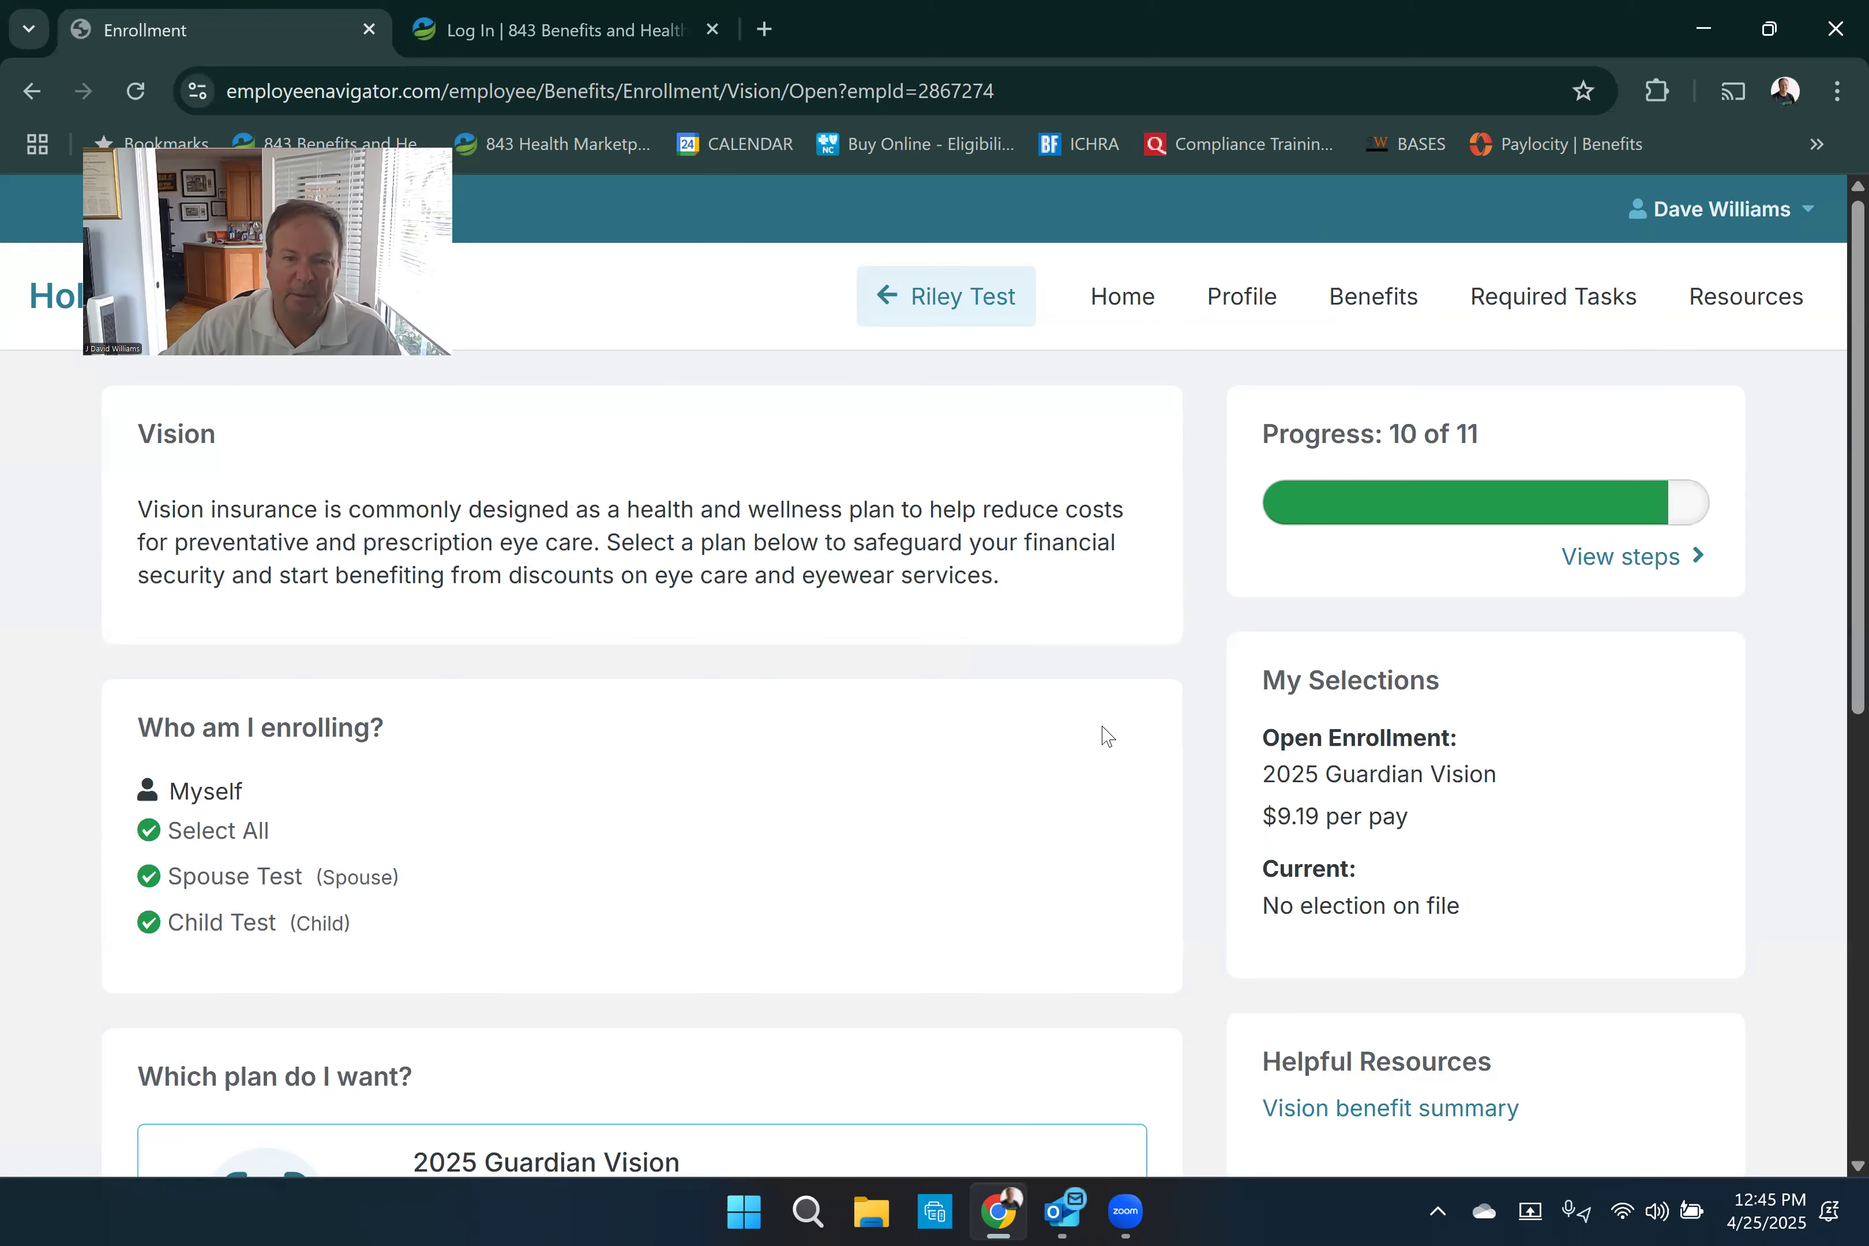
# - Save the 2025 Guardian Vision election for the employee and all dependents, plus the 2025 Guardian Voluntary Short-Term Disability election
pyautogui.scroll(-5, 1106, 756)
pyautogui.scroll(-2, 1103, 762)
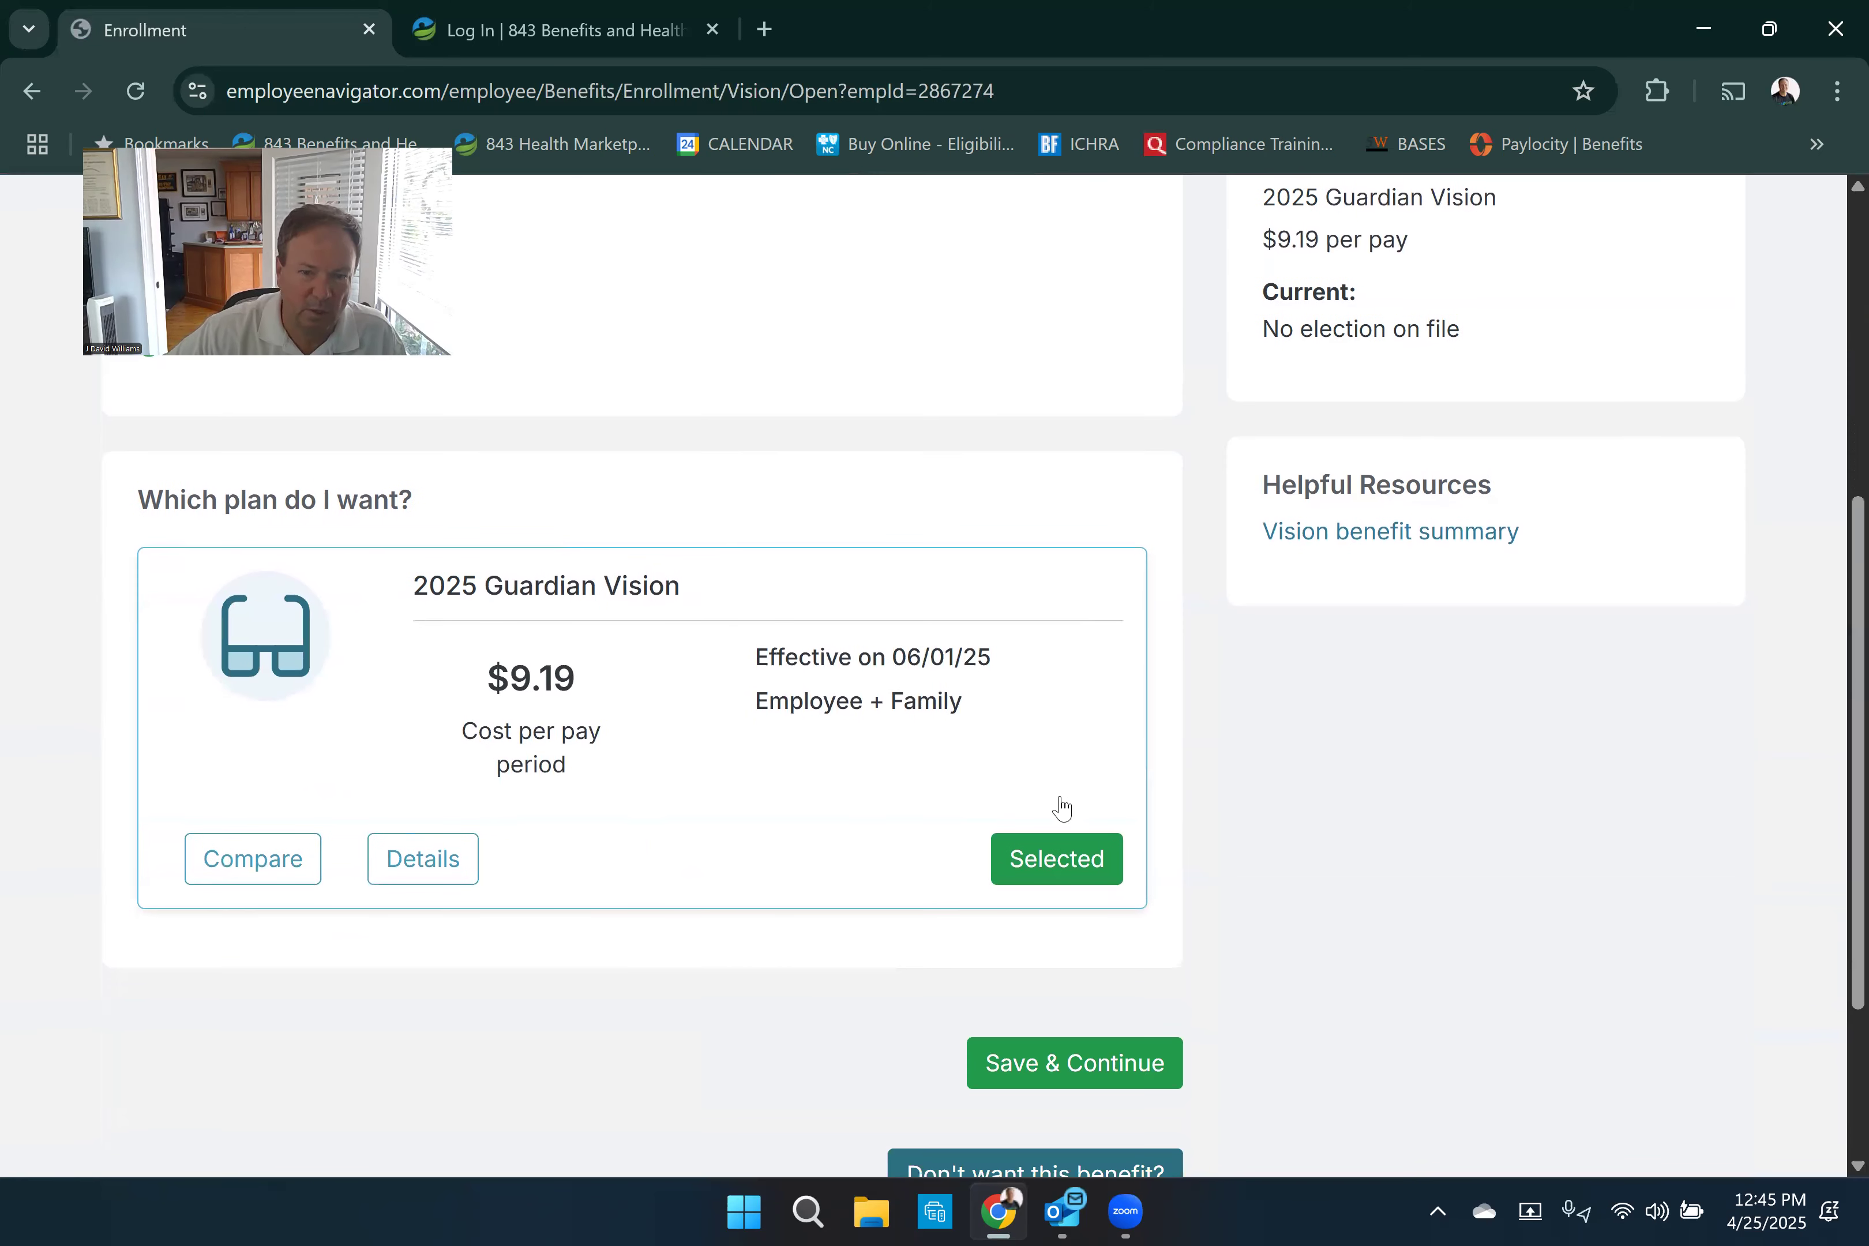
pyautogui.scroll(-3, 1059, 591)
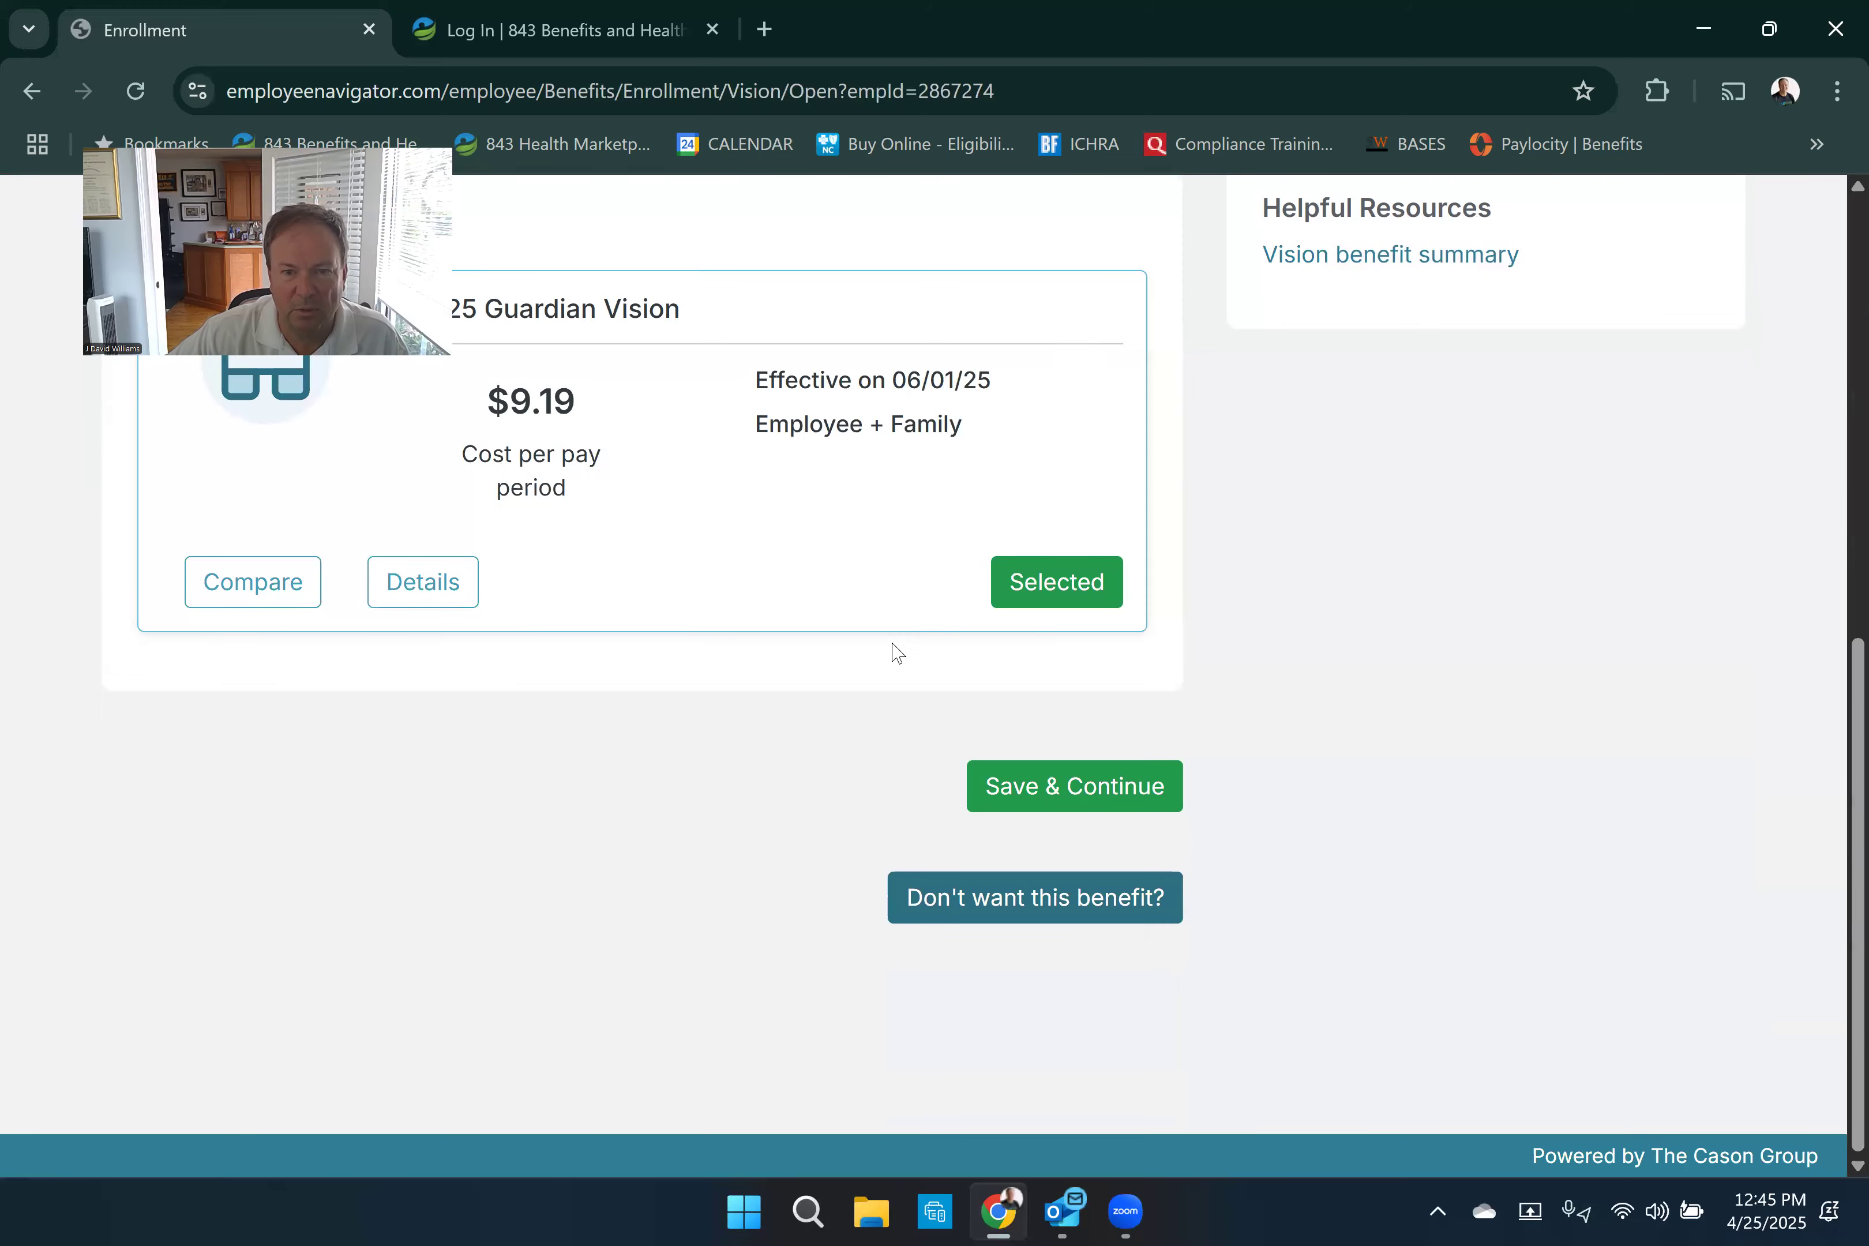
pyautogui.click(1055, 788)
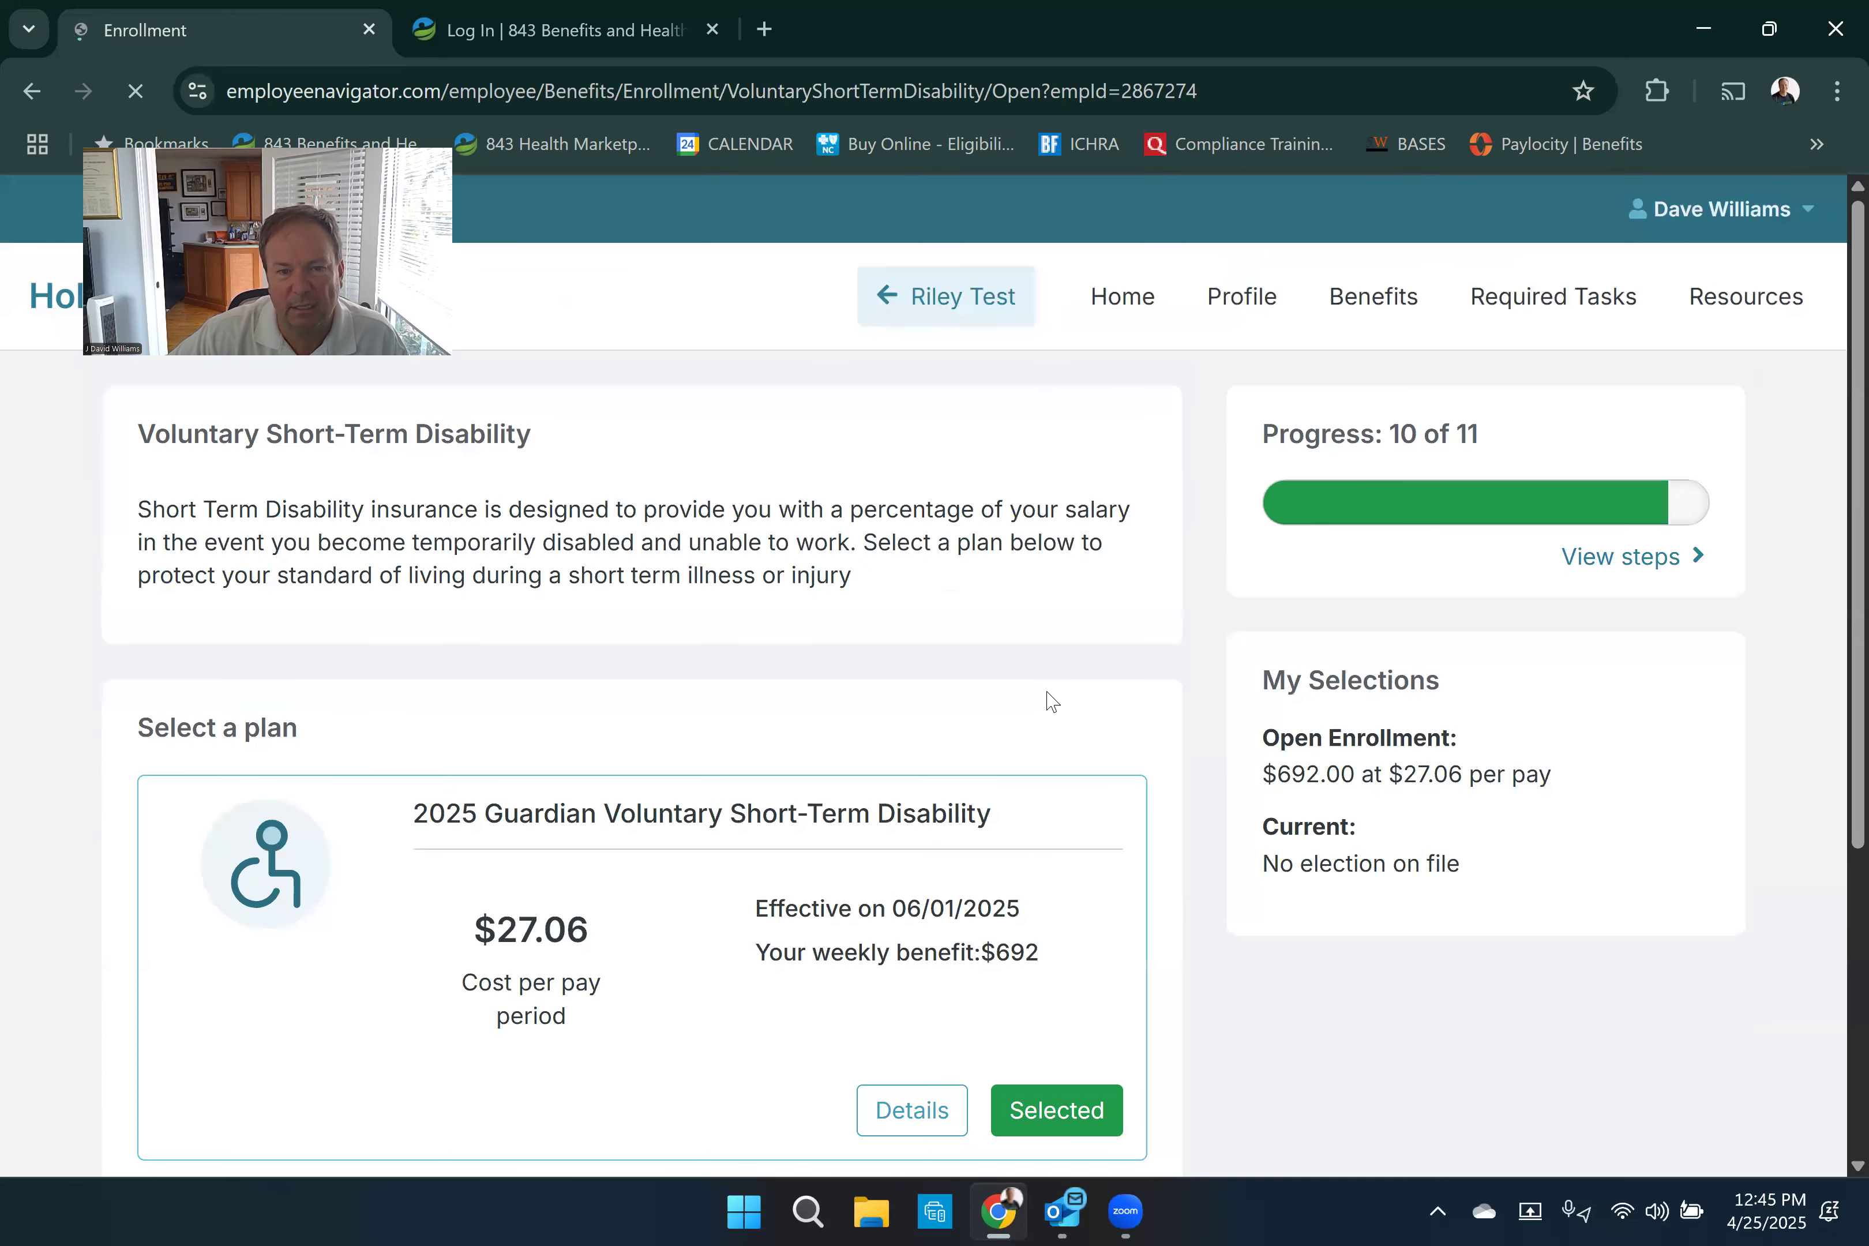
pyautogui.scroll(-3, 1045, 702)
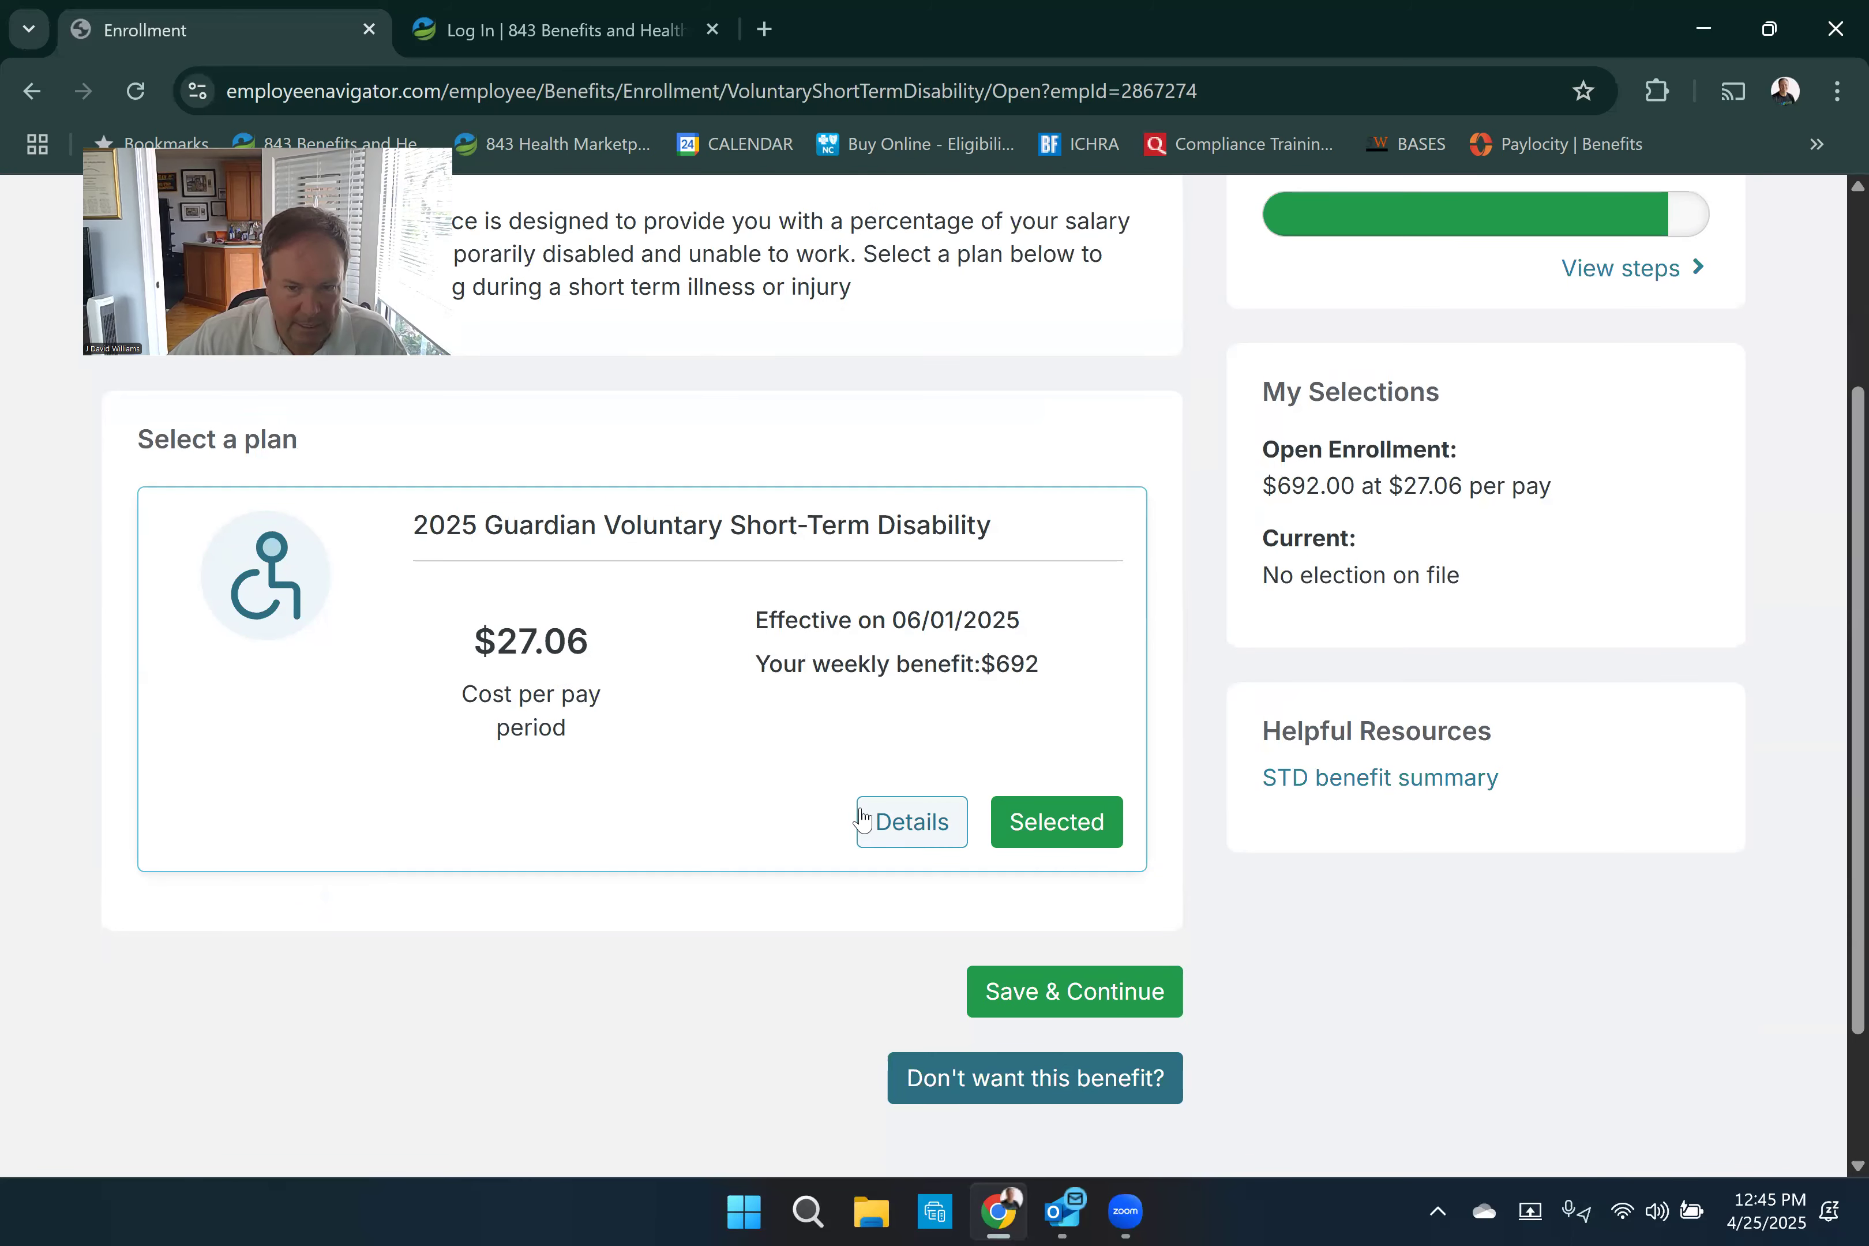
pyautogui.click(1021, 995)
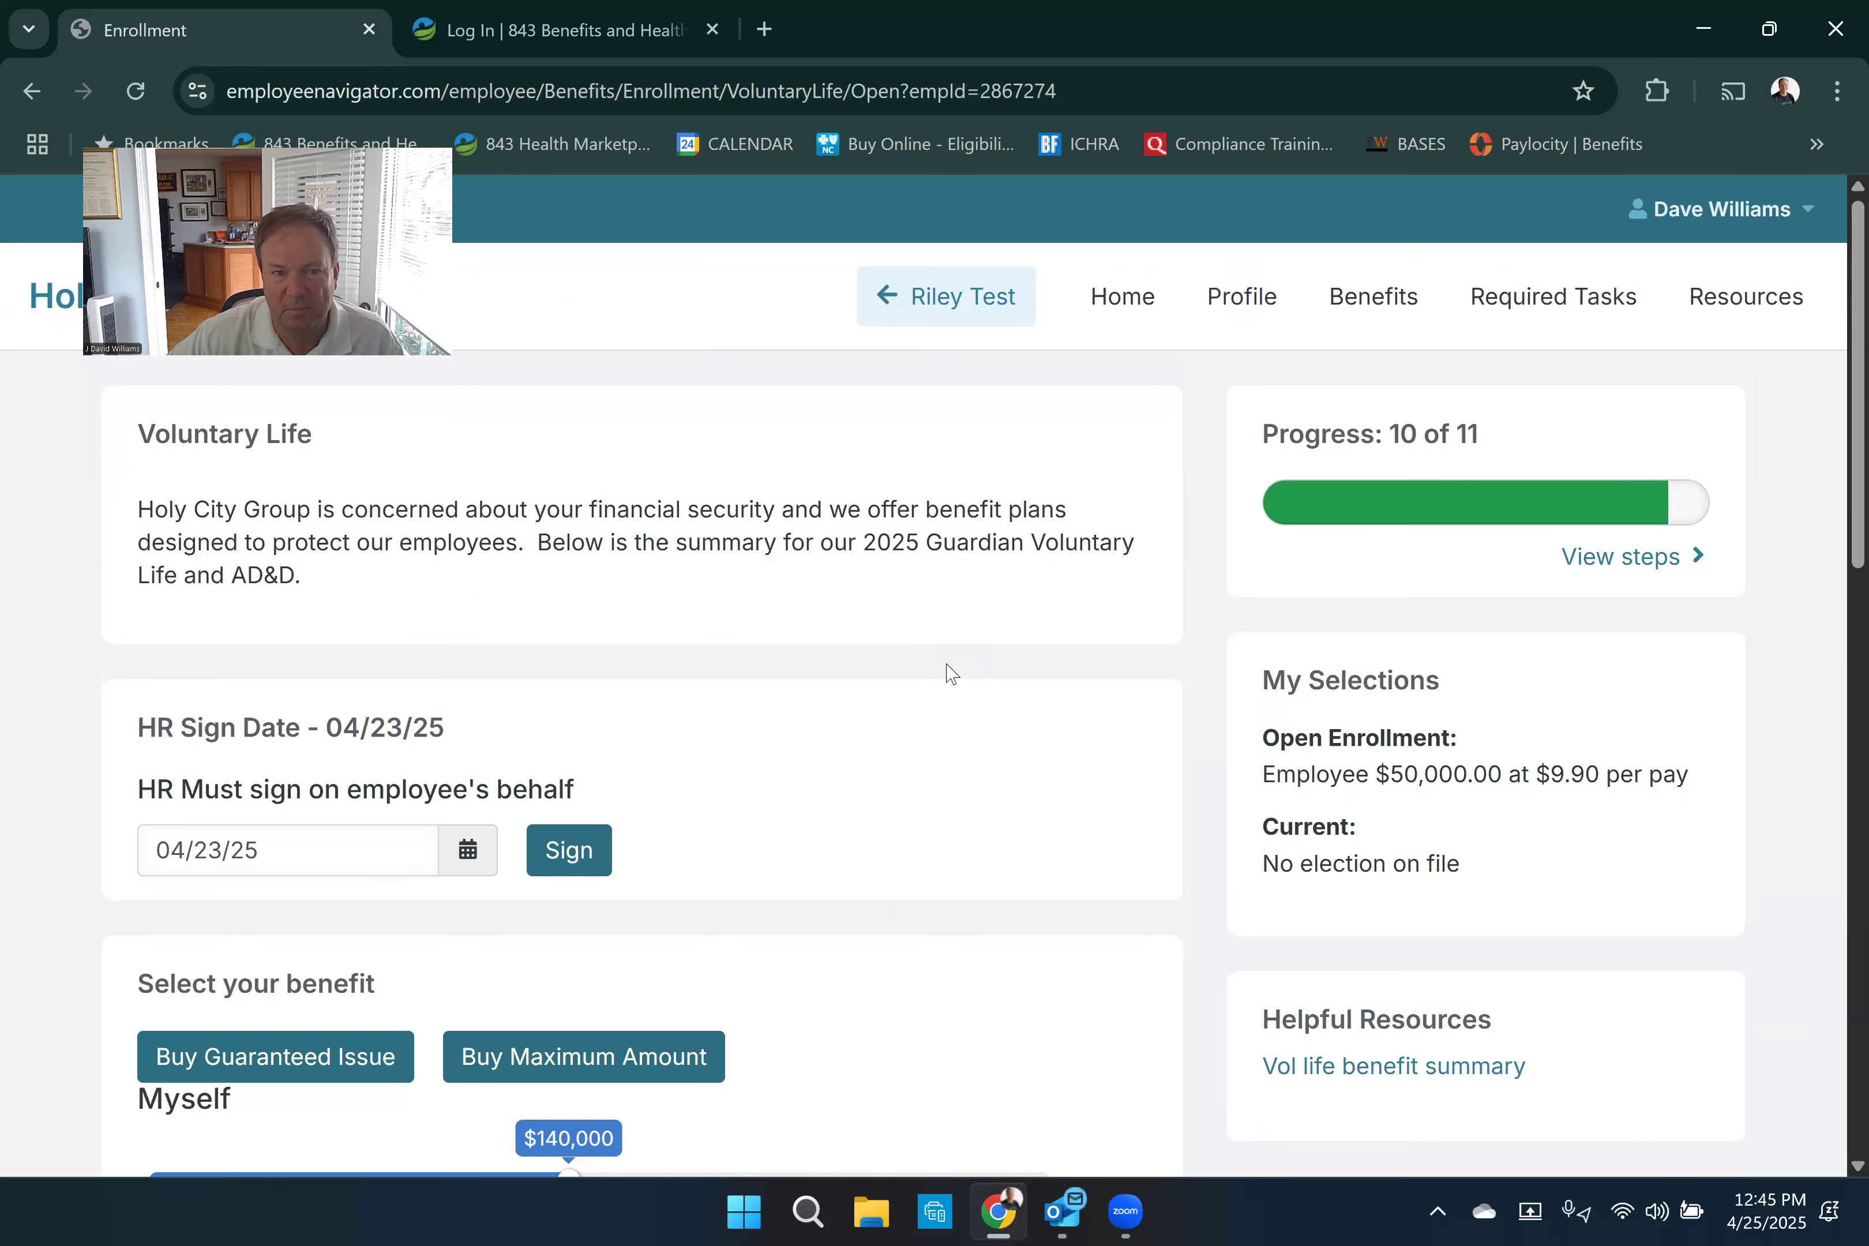
# - Set the employee's voluntary life benefit to $100,000, leave spouse and children at $0, and save the election
pyautogui.scroll(-5, 951, 673)
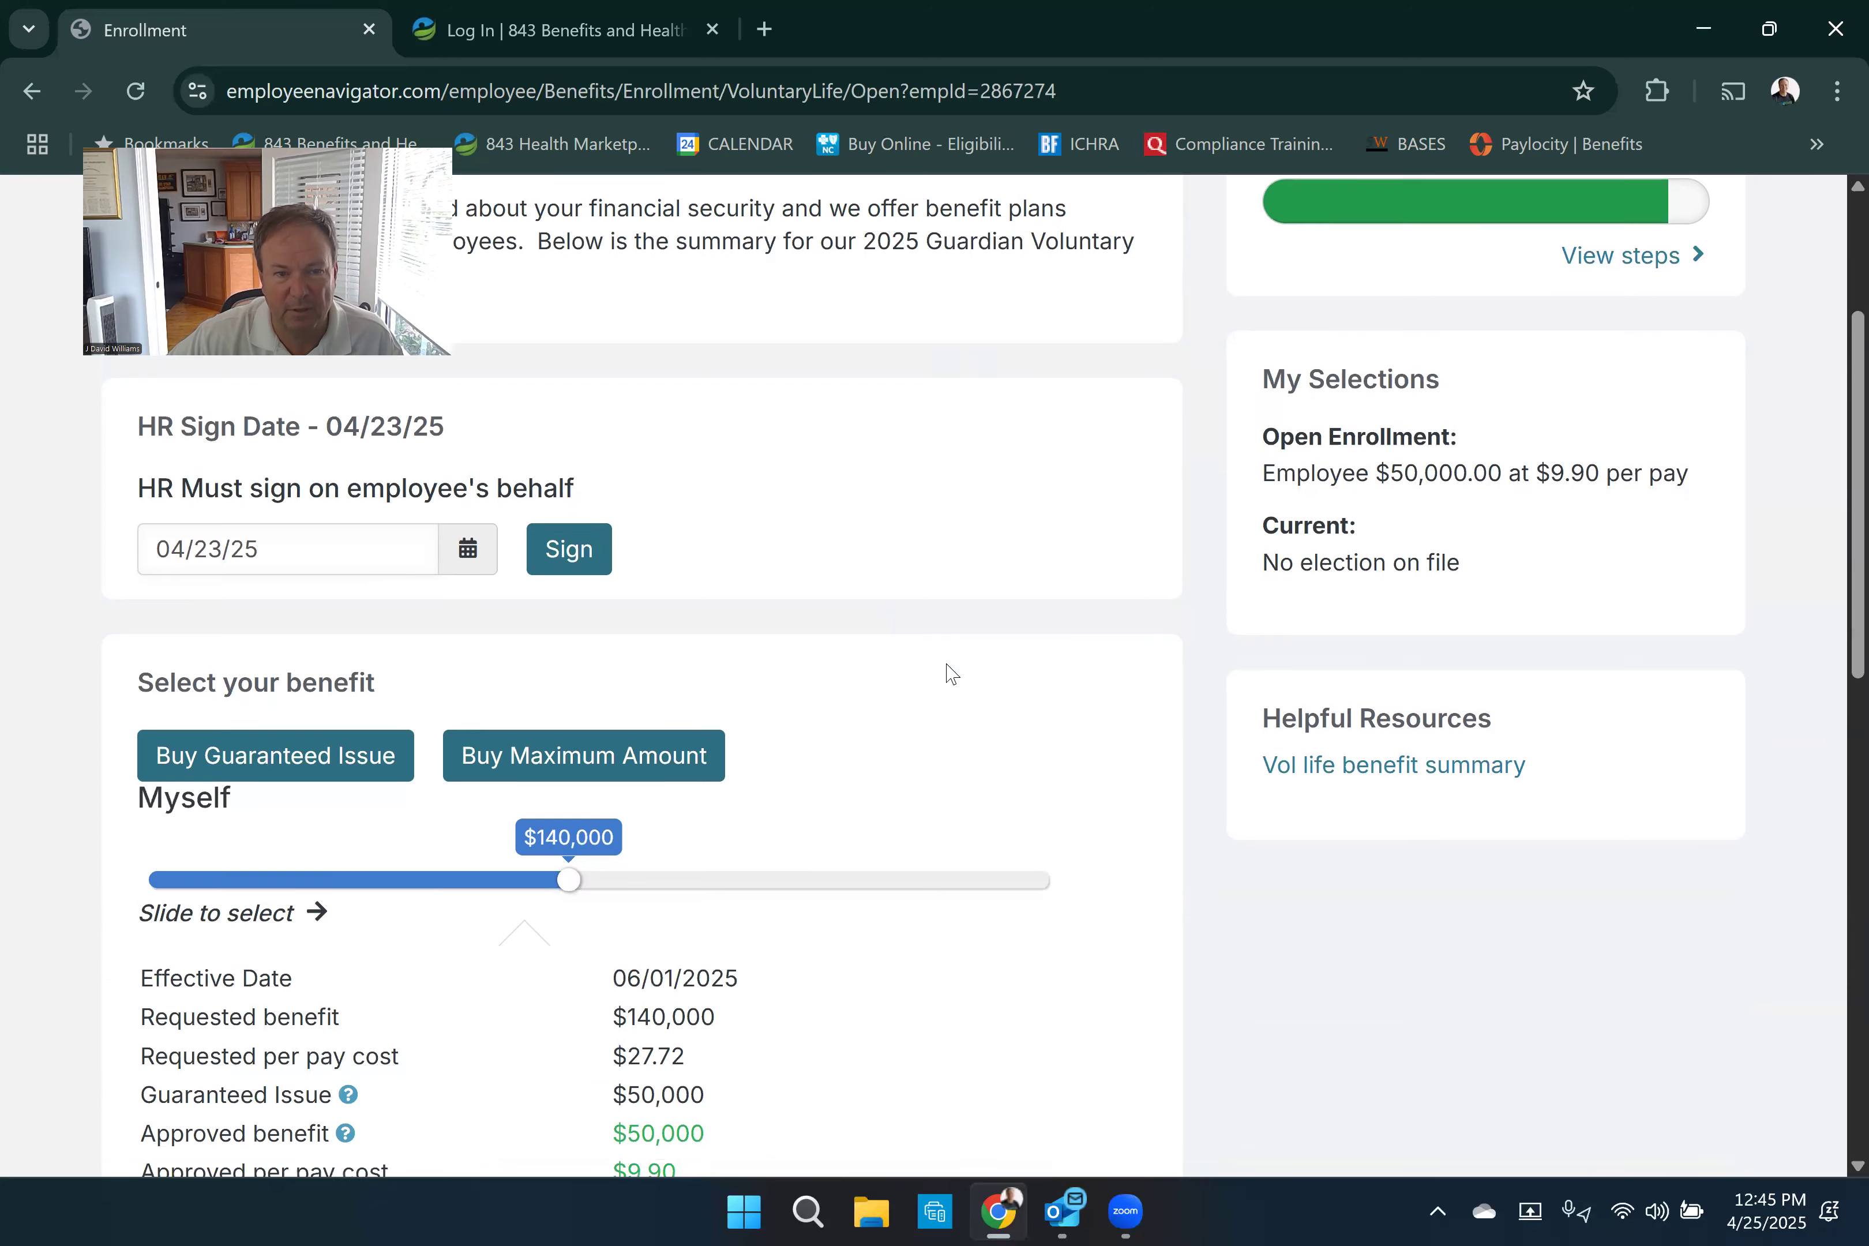
pyautogui.scroll(-5, 951, 674)
pyautogui.scroll(2, 951, 673)
pyautogui.scroll(3, 951, 674)
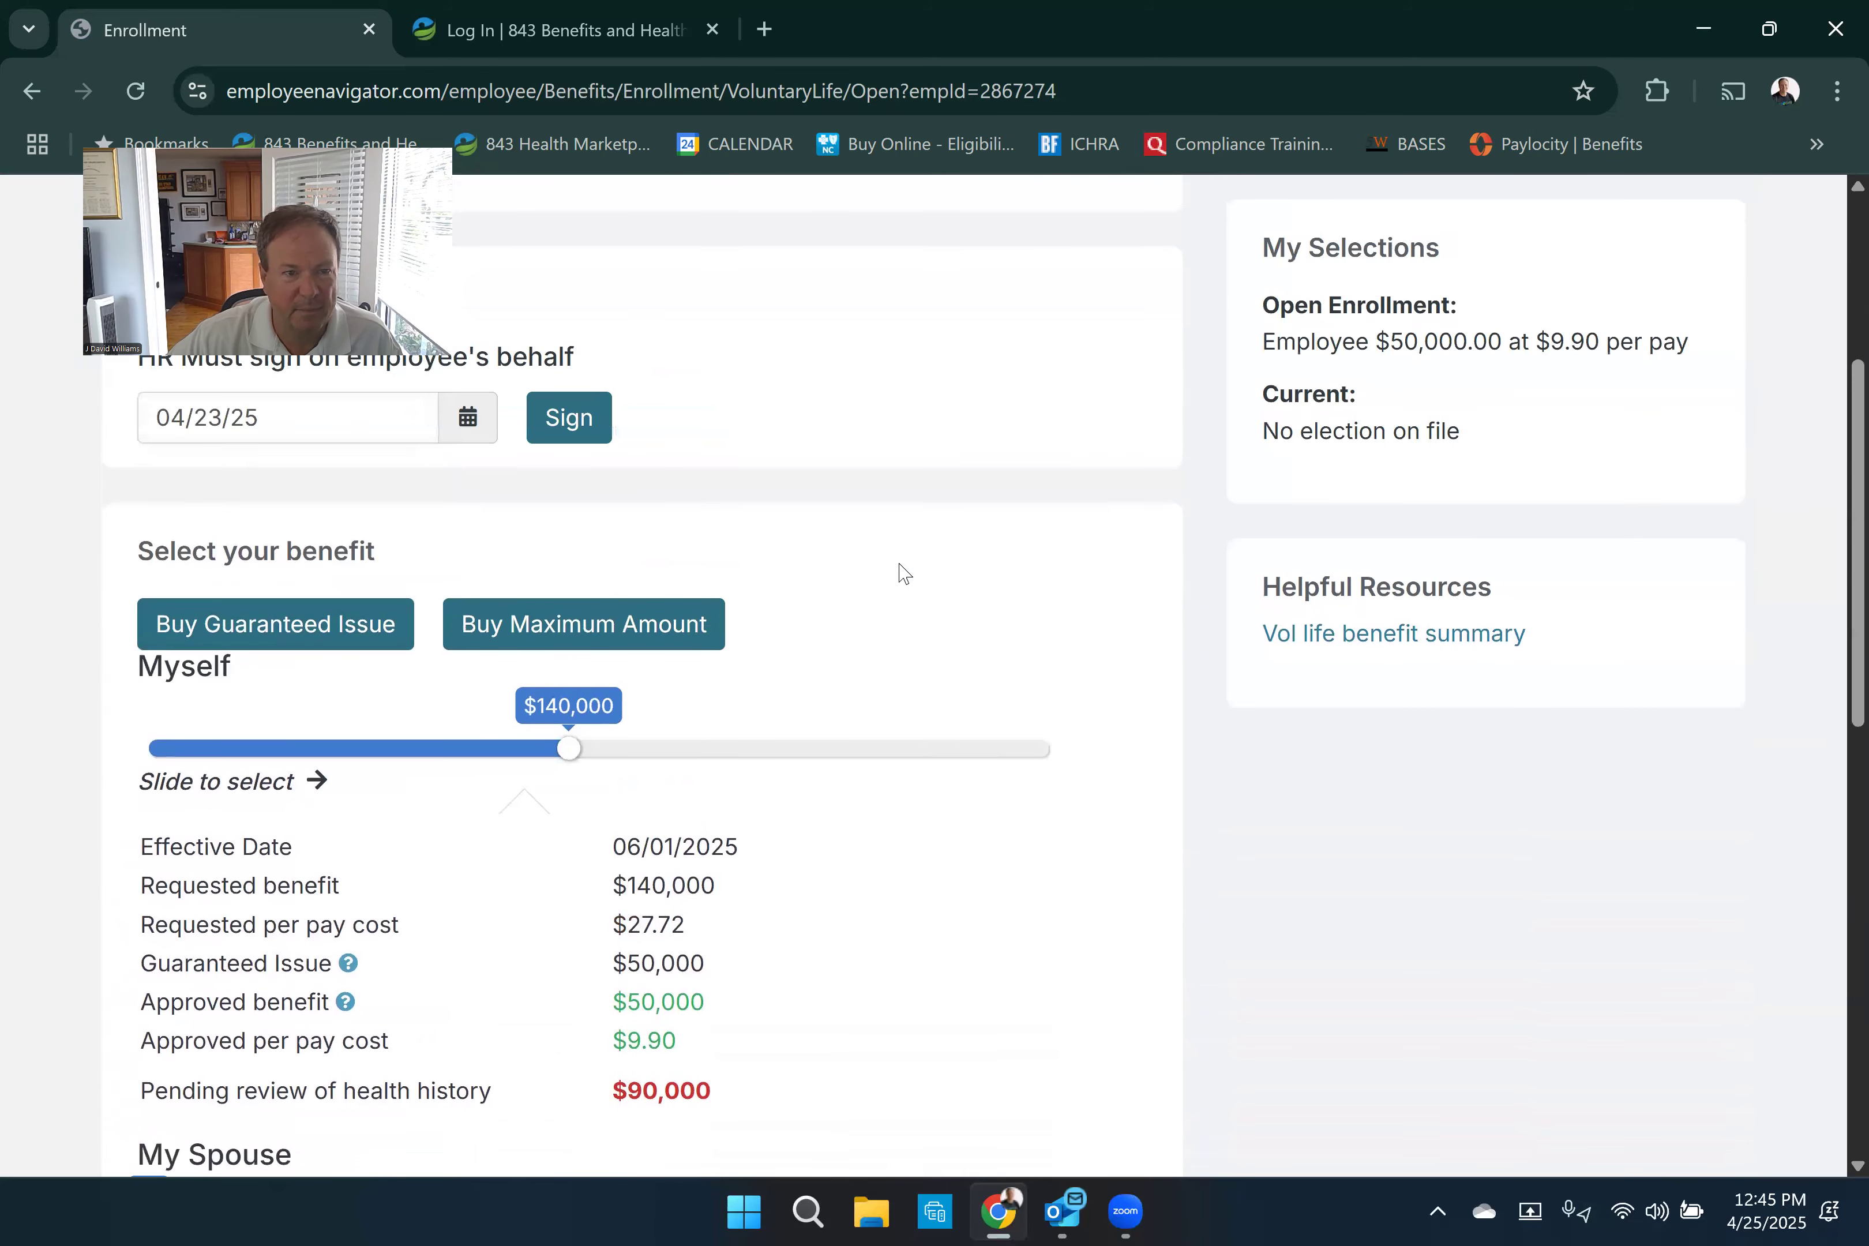
pyautogui.scroll(-3, 854, 700)
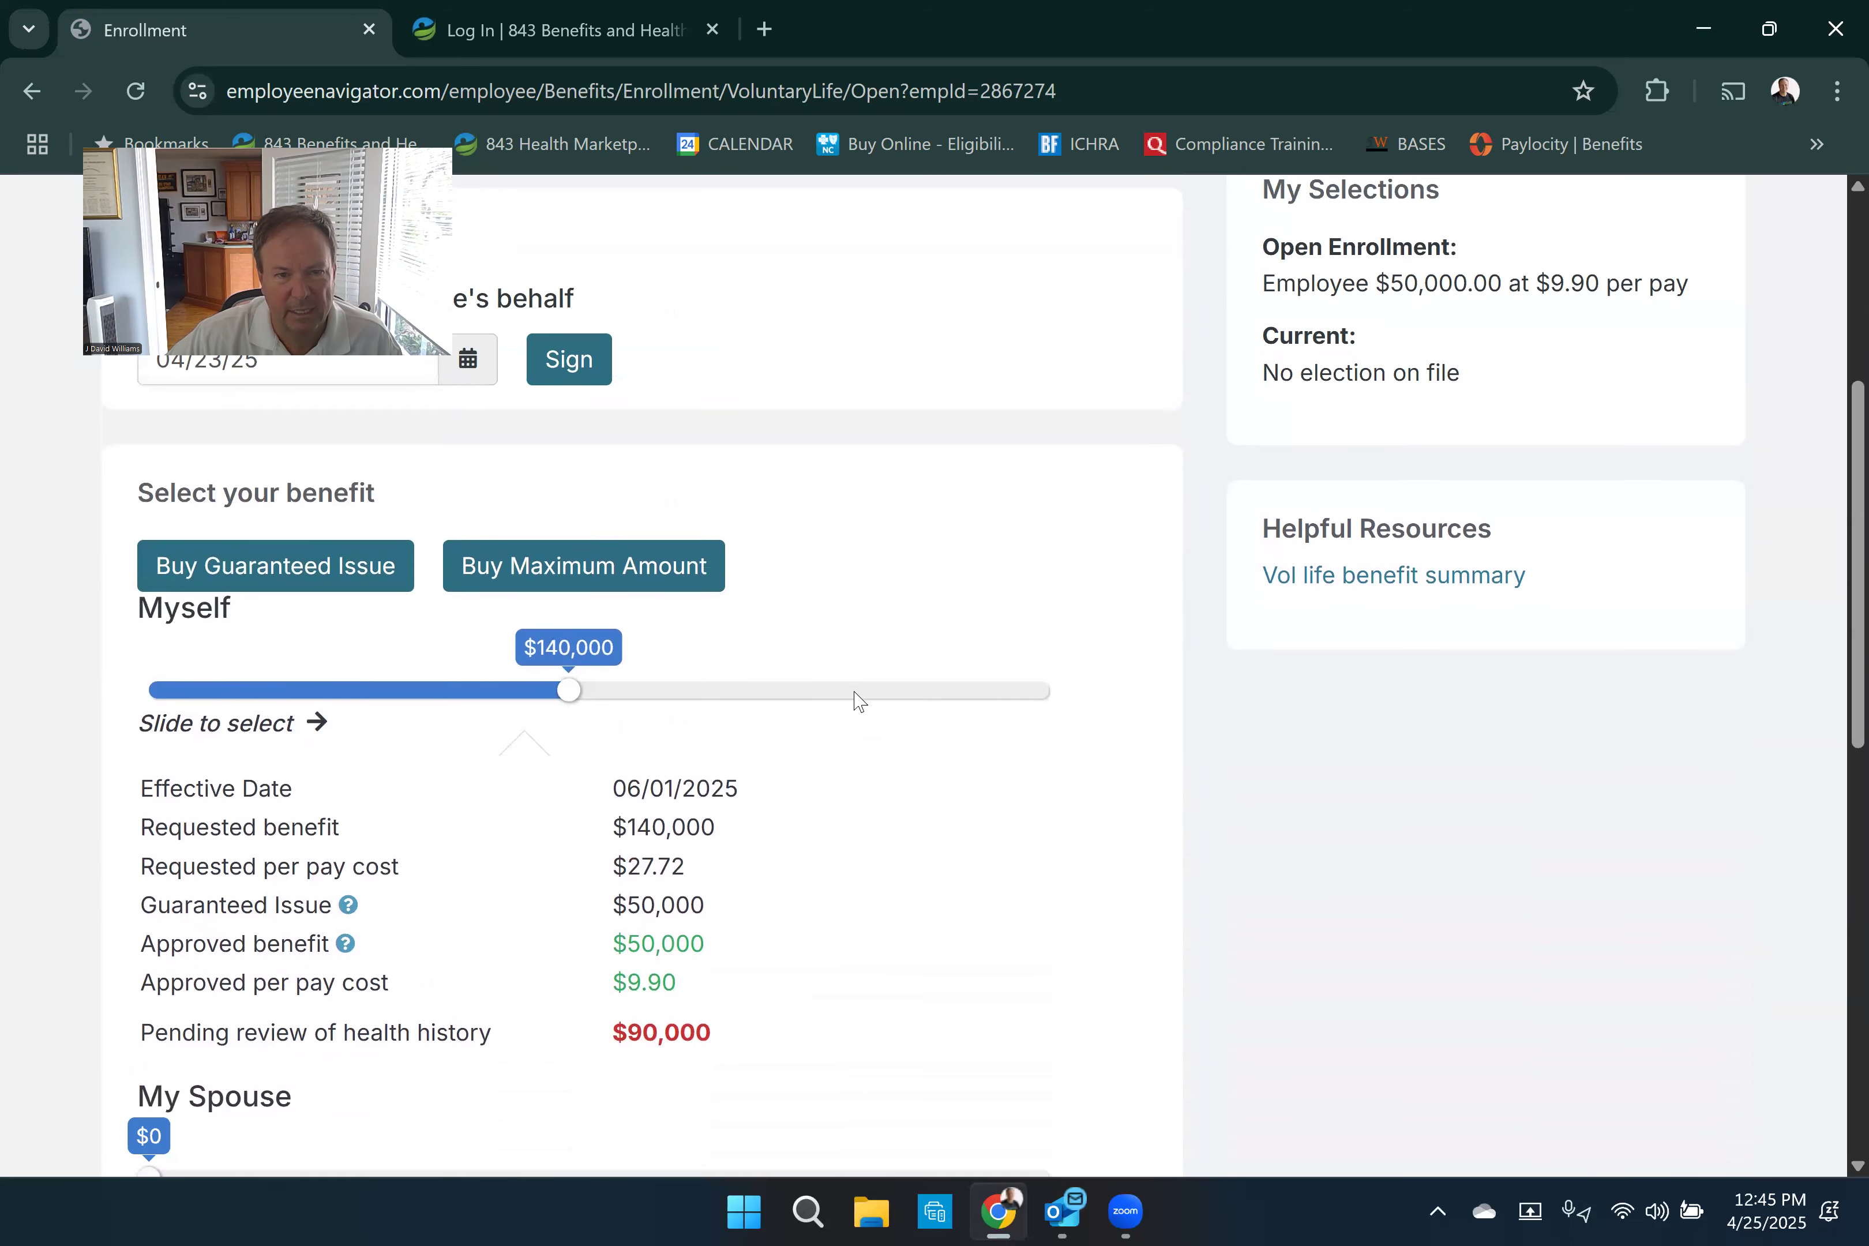
pyautogui.moveTo(563, 466); pyautogui.dragTo(404, 478)
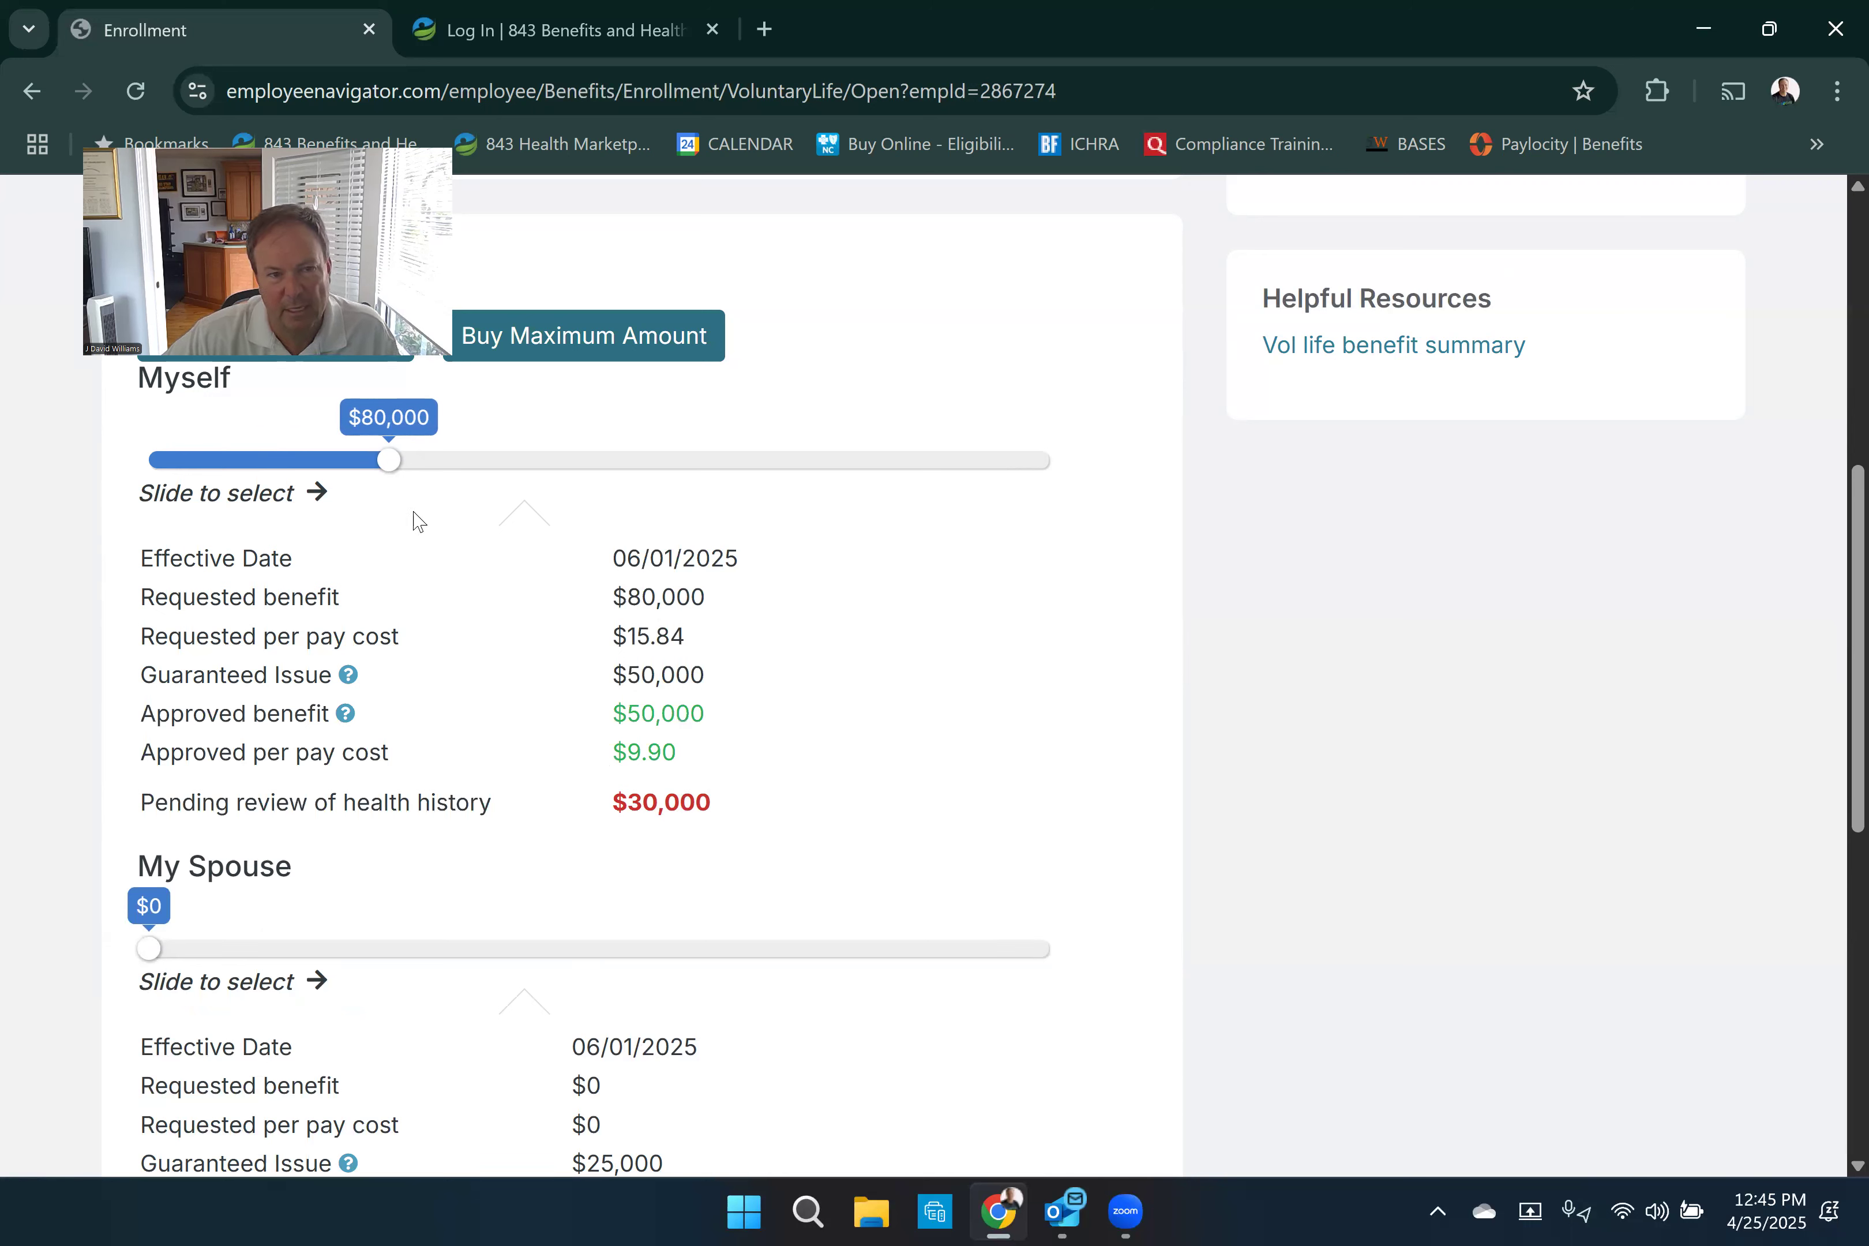
pyautogui.moveTo(393, 473); pyautogui.dragTo(459, 484)
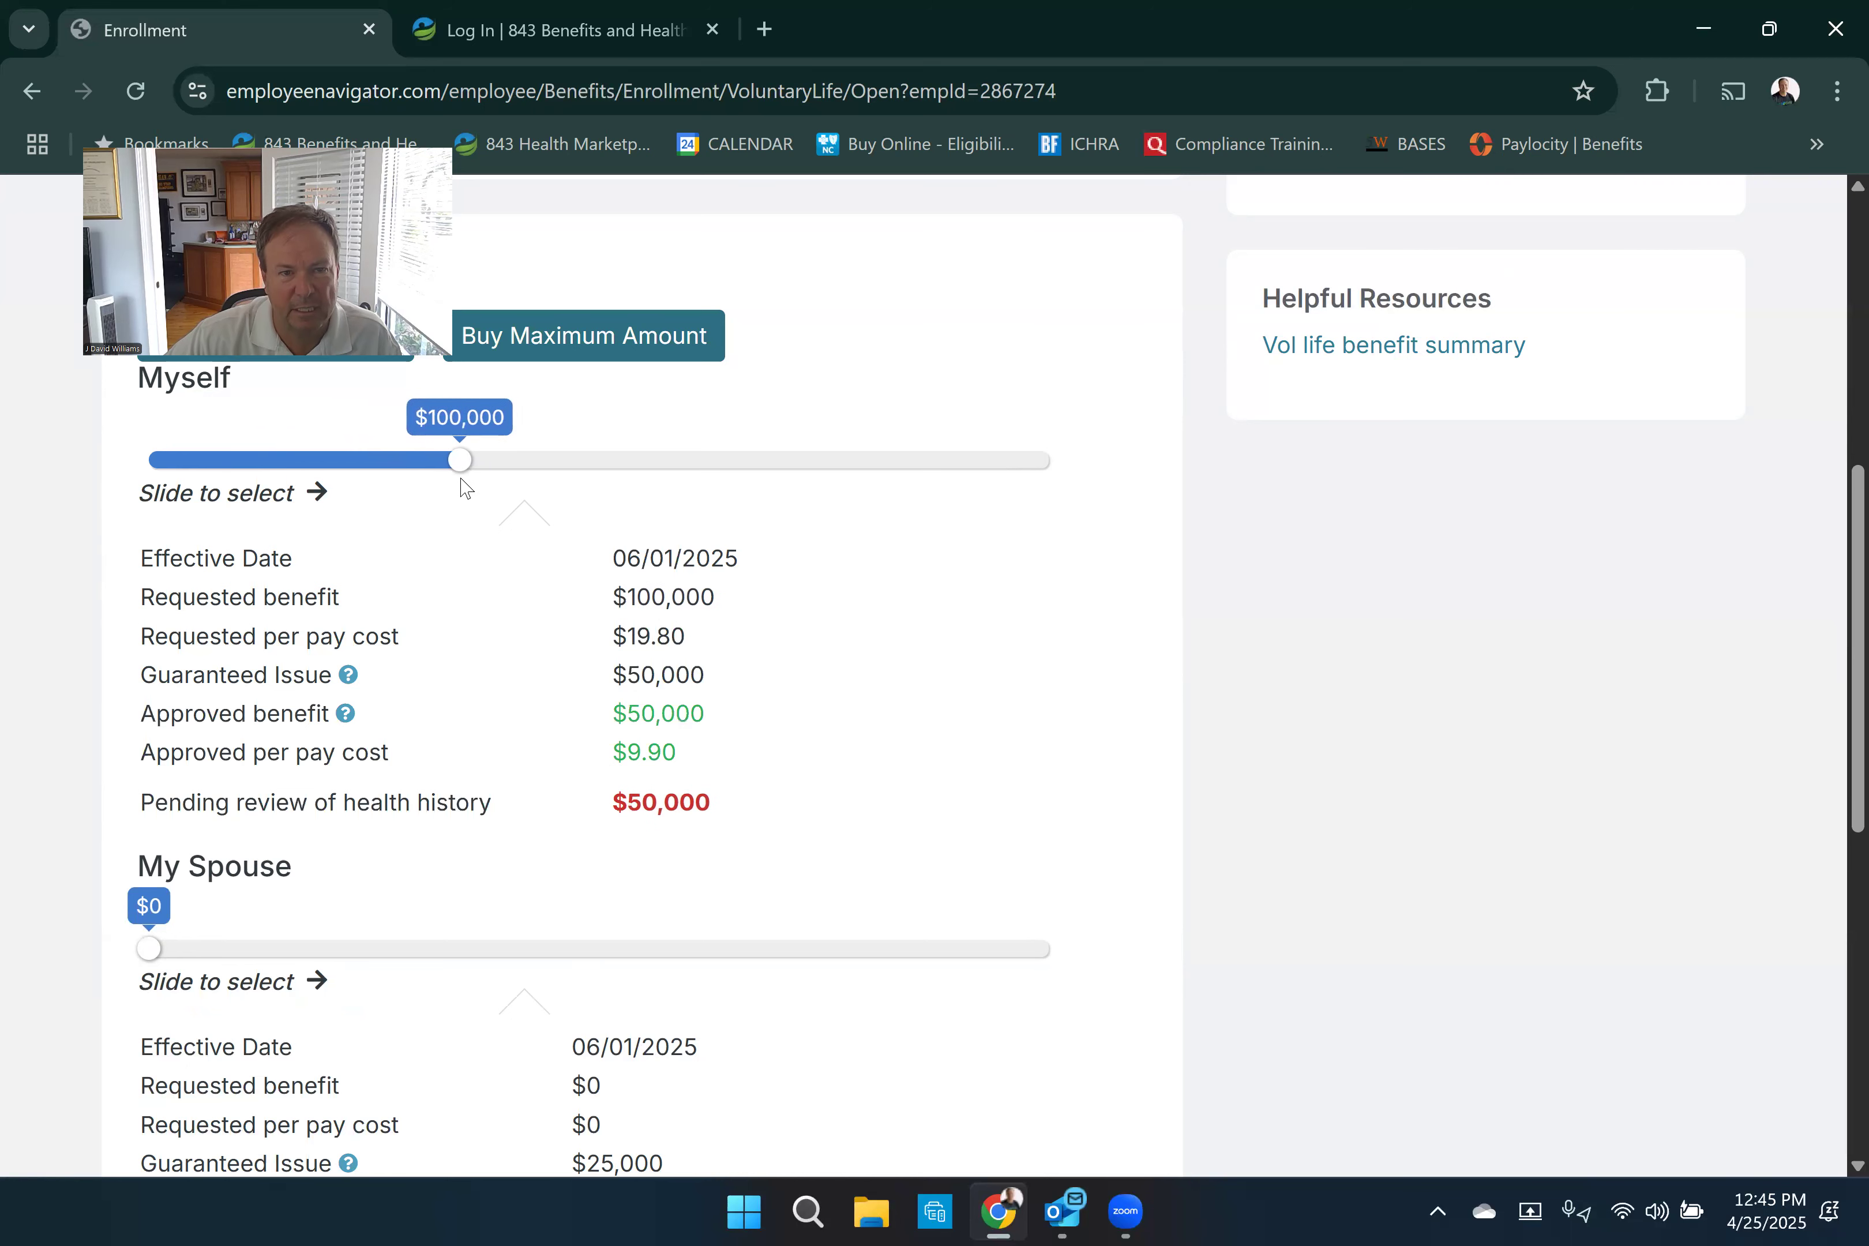
pyautogui.scroll(-2, 728, 581)
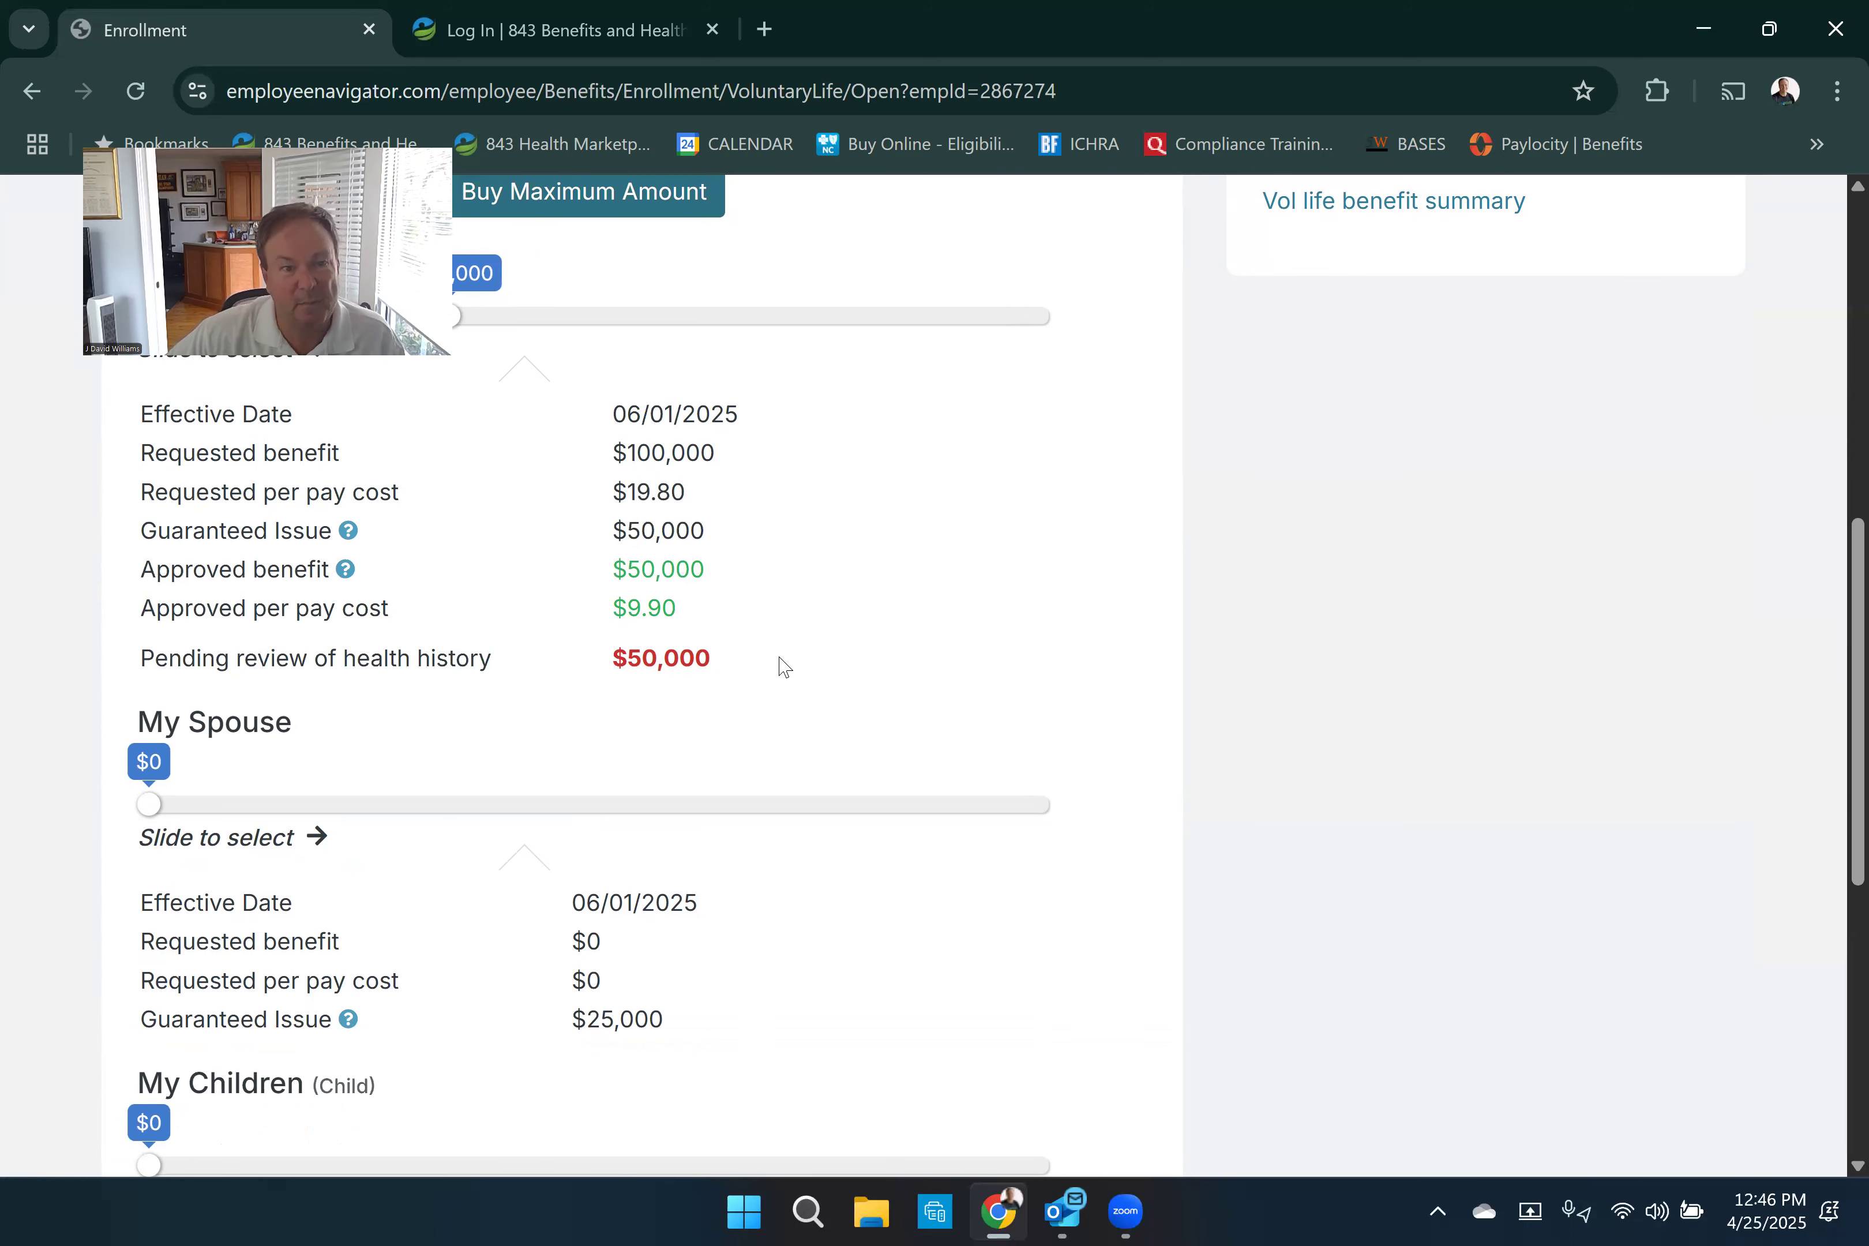
pyautogui.scroll(-8, 873, 643)
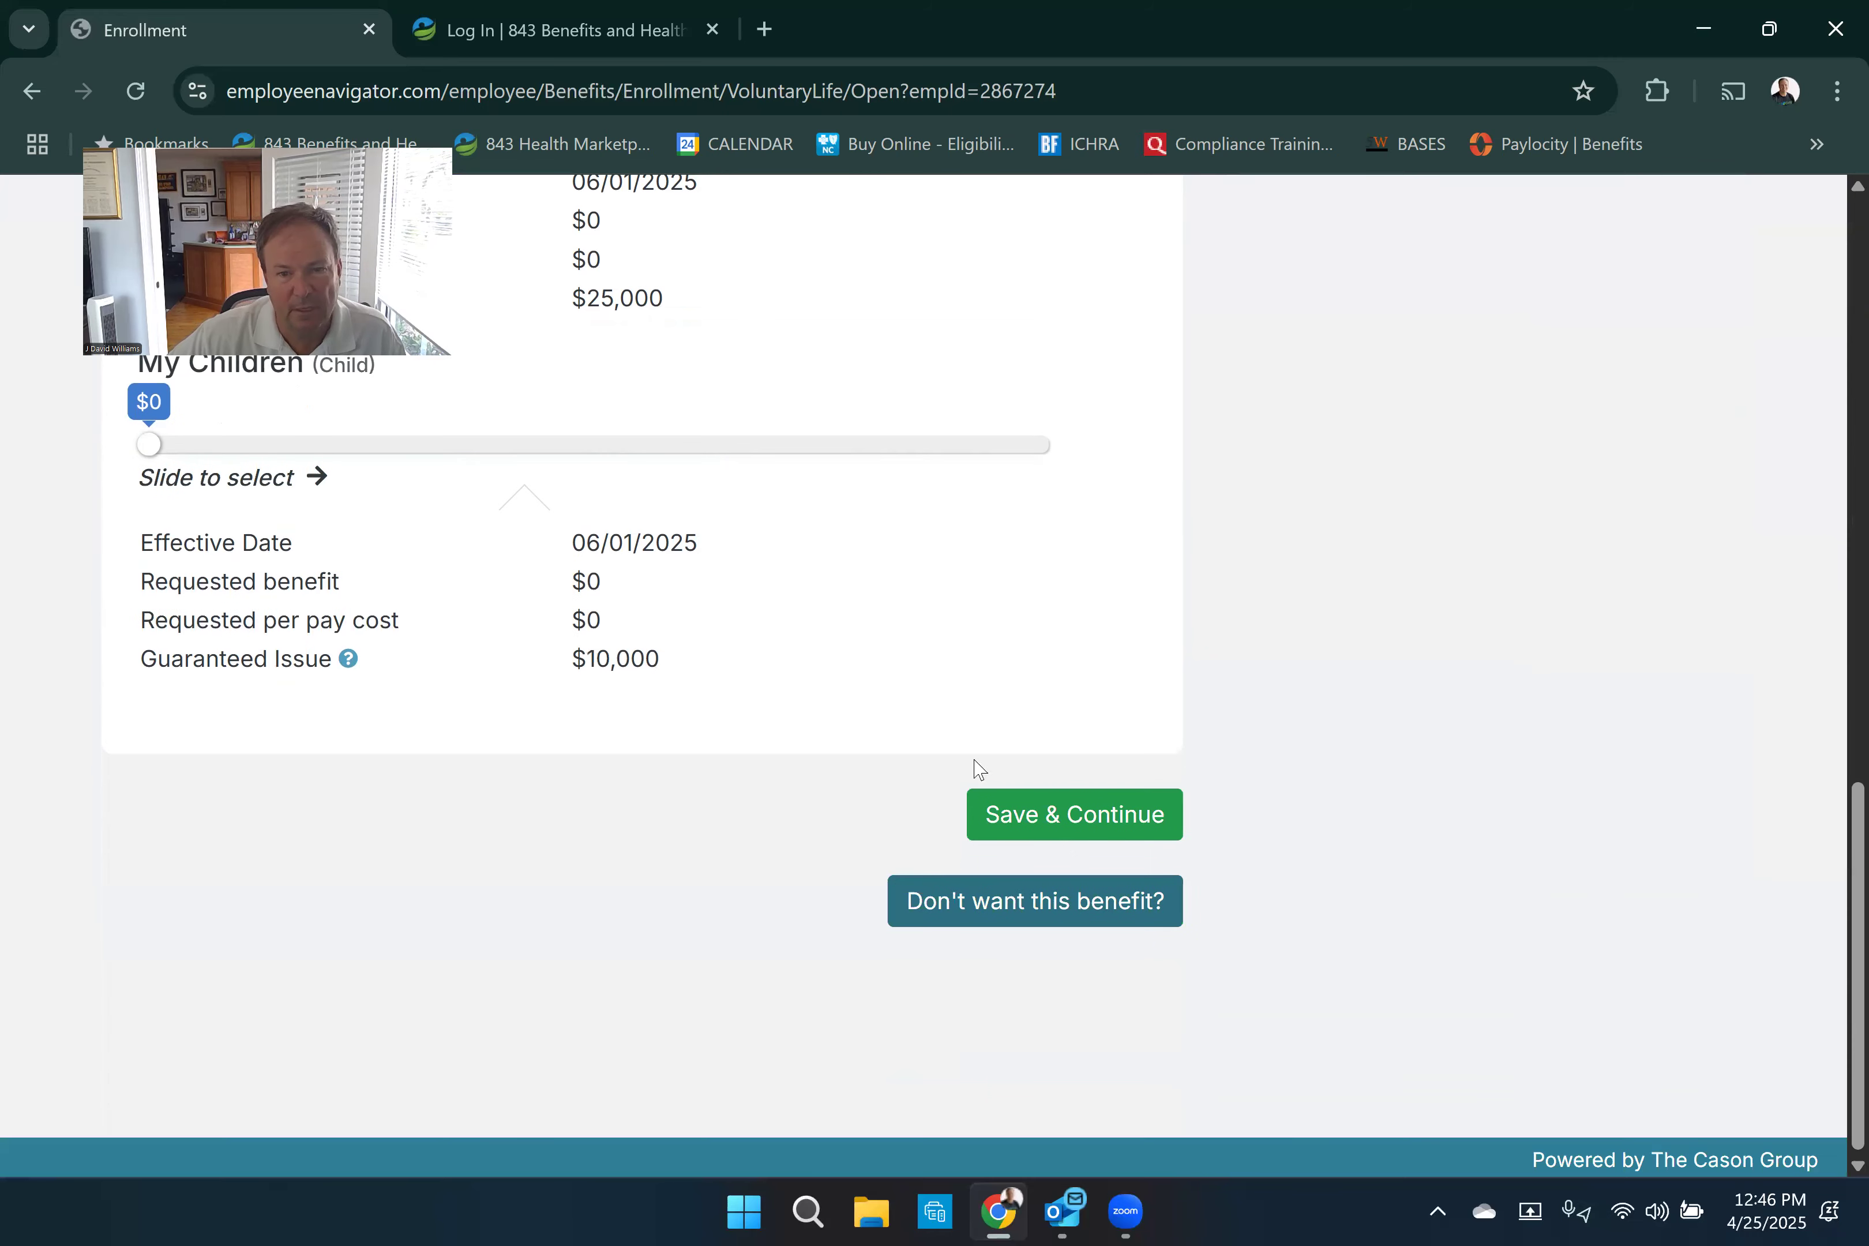
pyautogui.click(1104, 820)
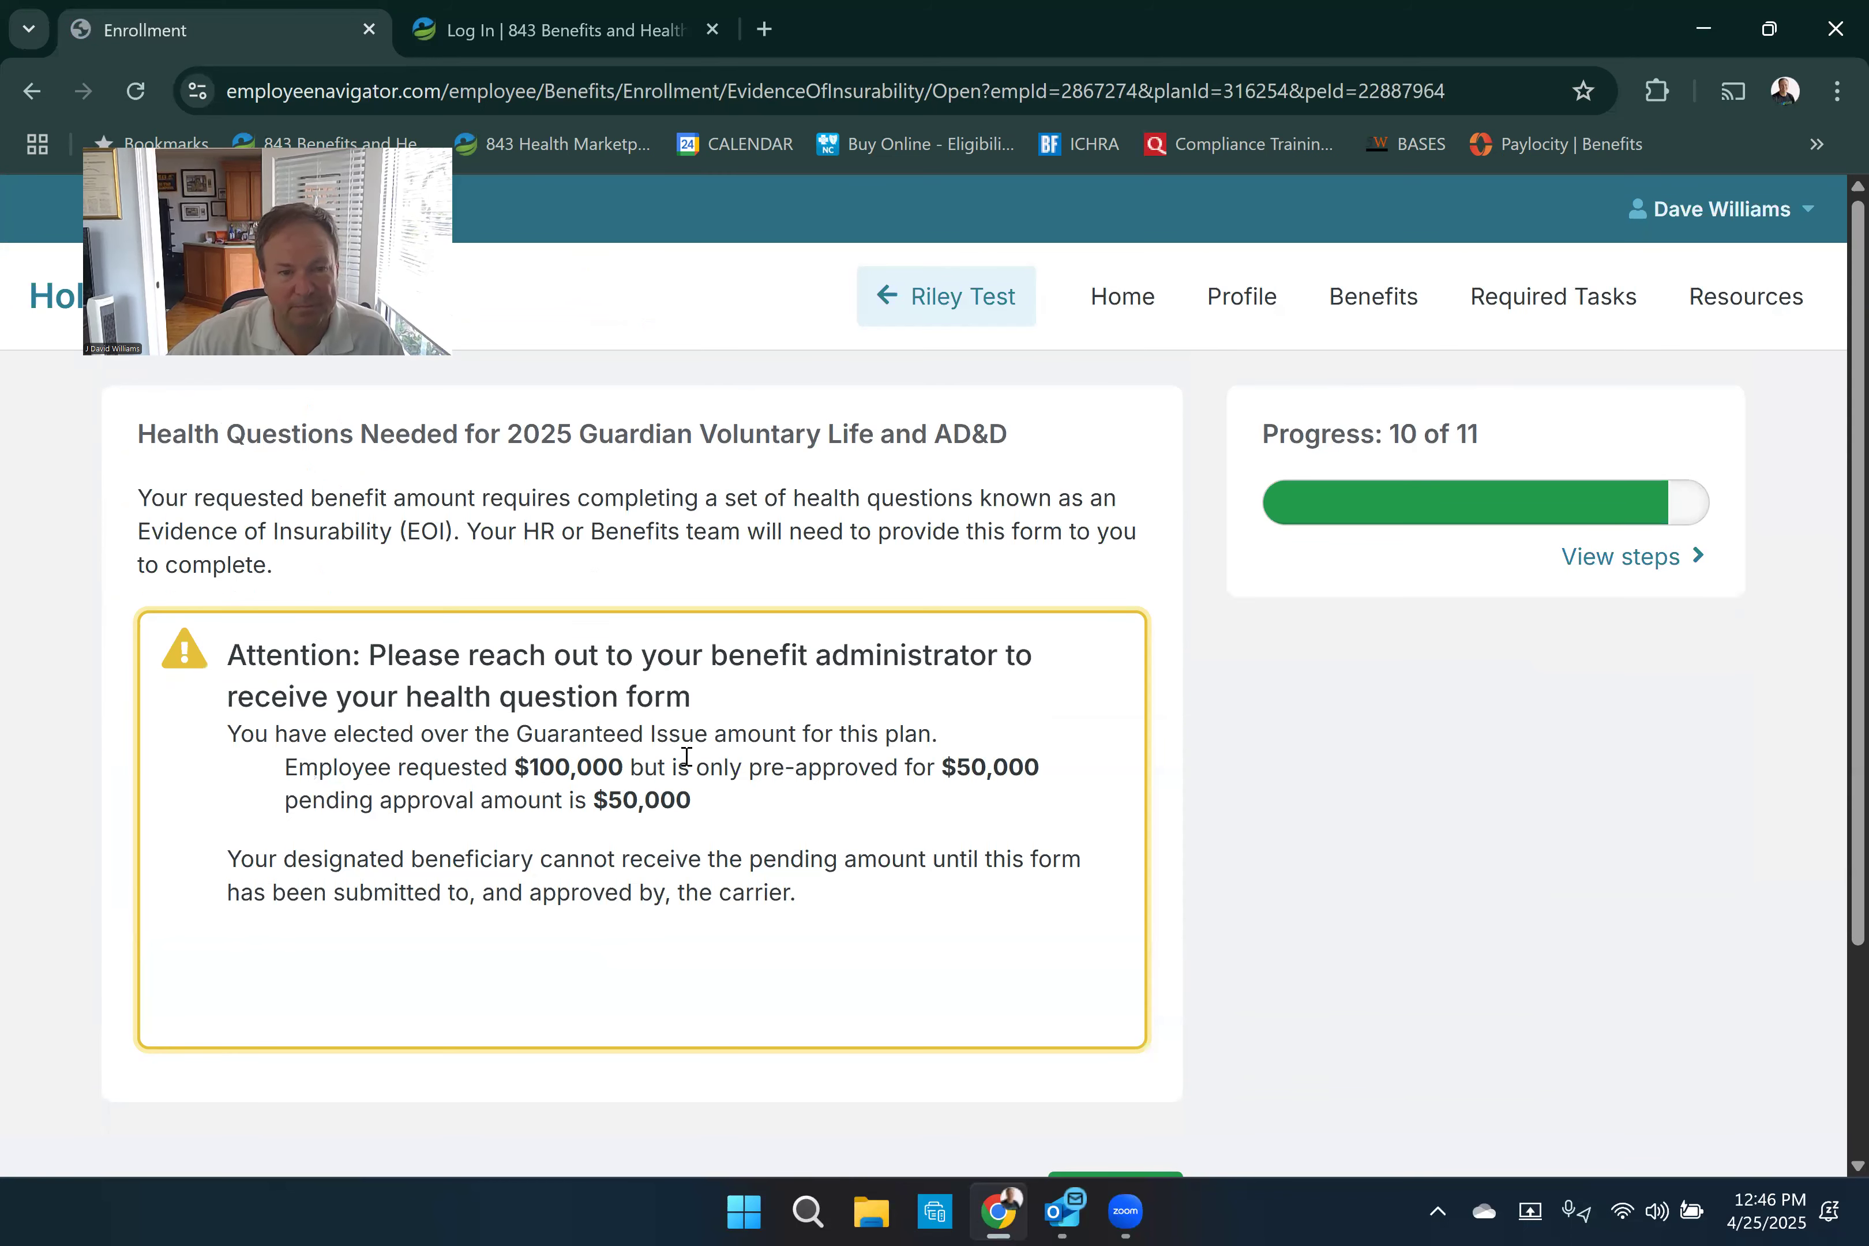
# - Continue past the voluntary life health questions notice and accept the spouse as the sole primary beneficiary
pyautogui.scroll(-3, 686, 756)
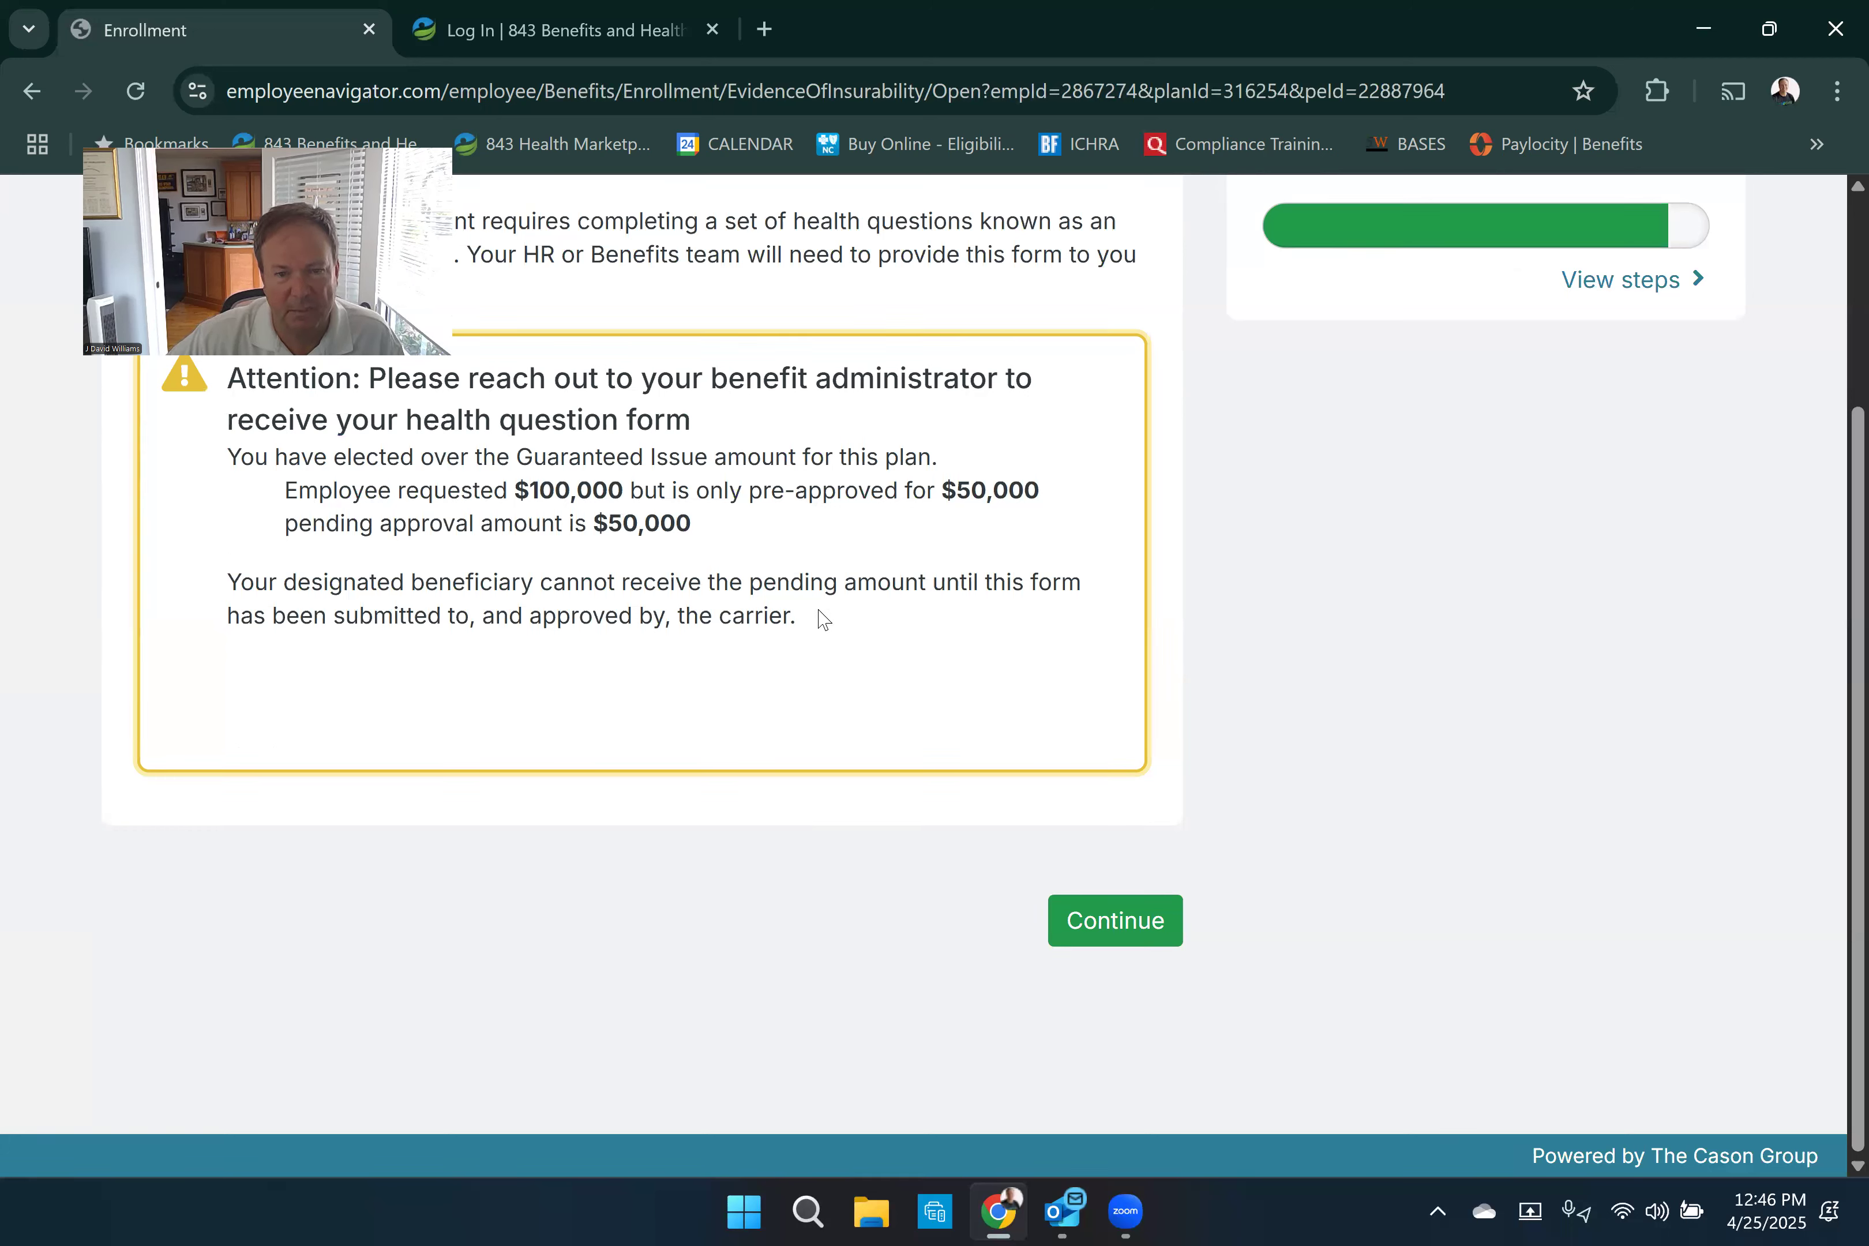
pyautogui.click(1105, 926)
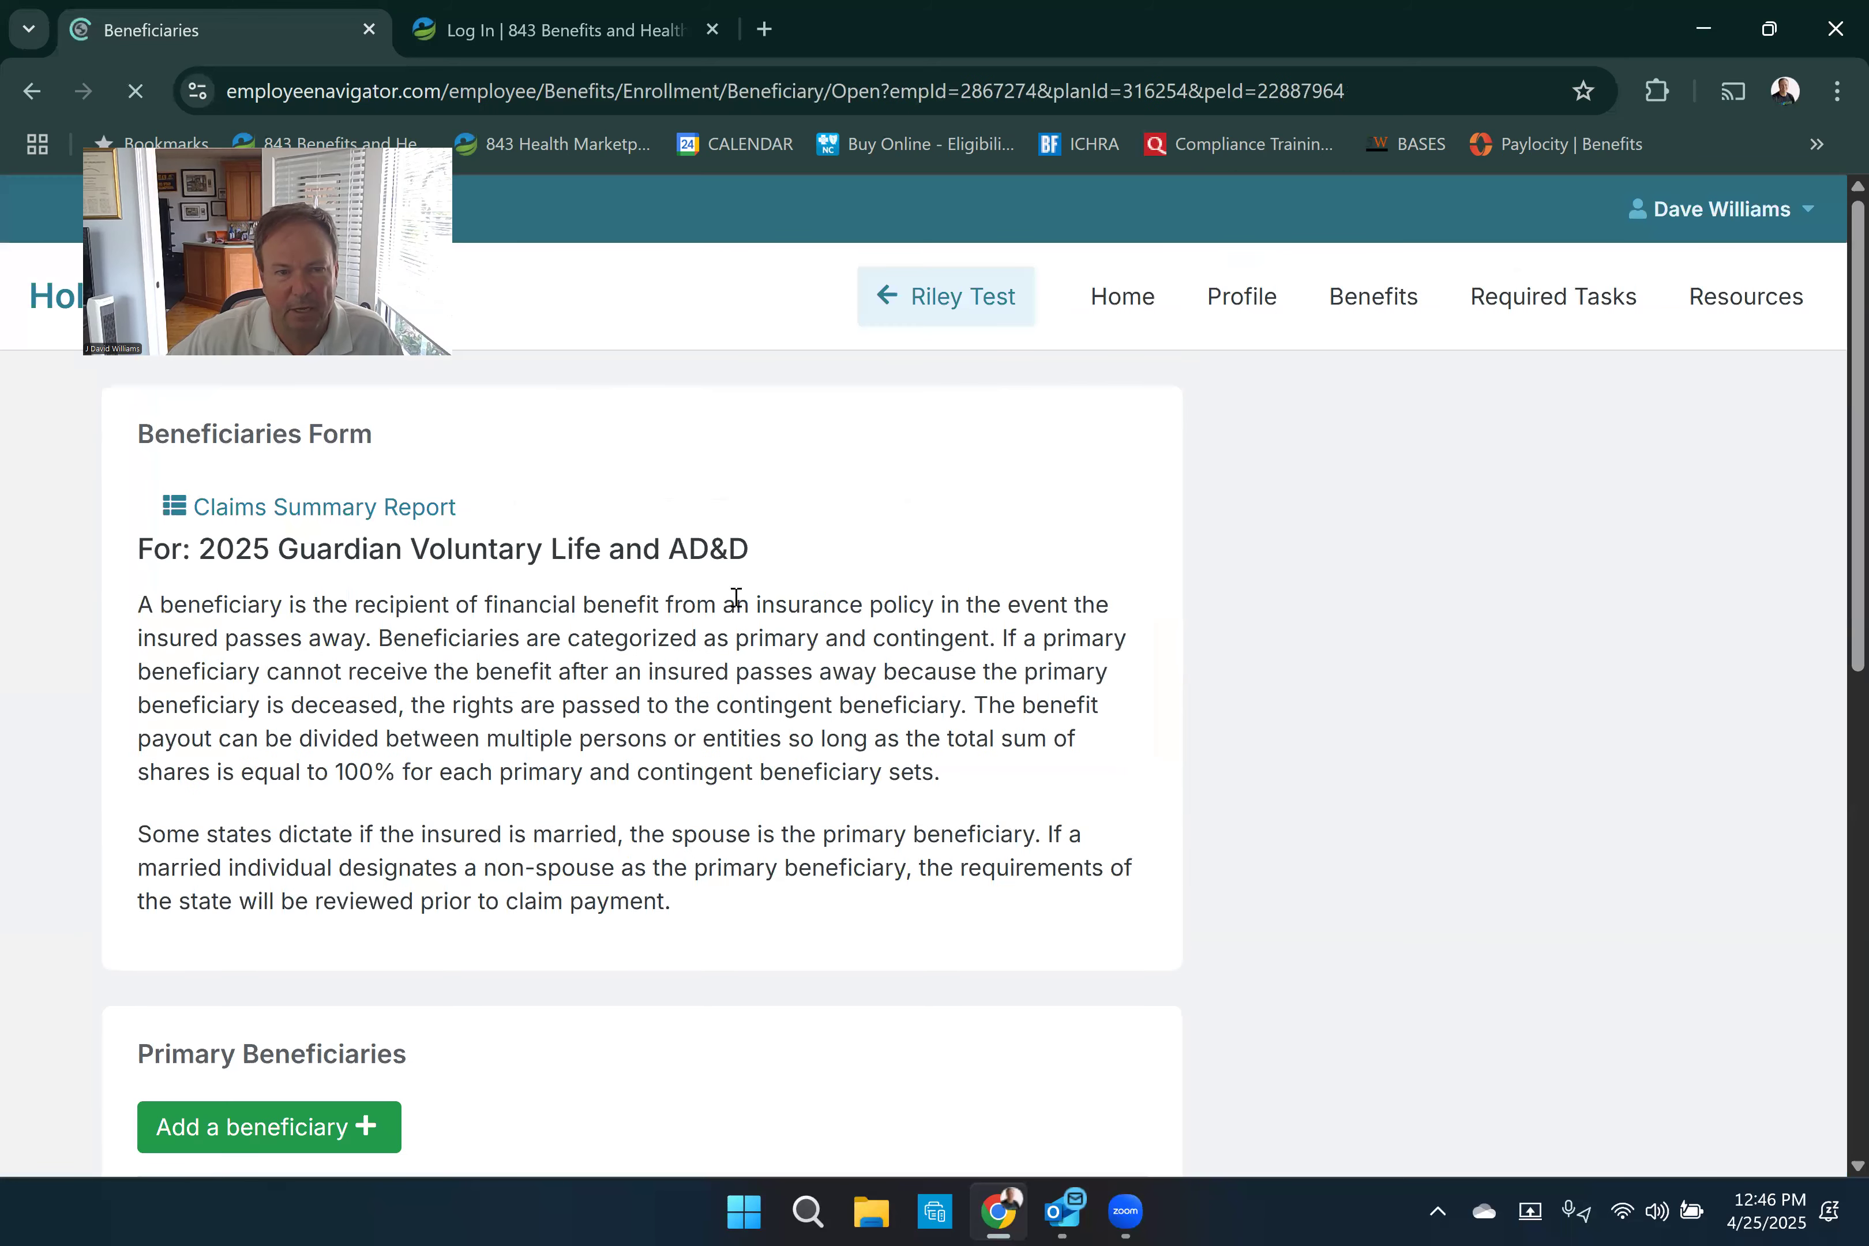
pyautogui.scroll(-4, 834, 625)
pyautogui.scroll(-2, 830, 634)
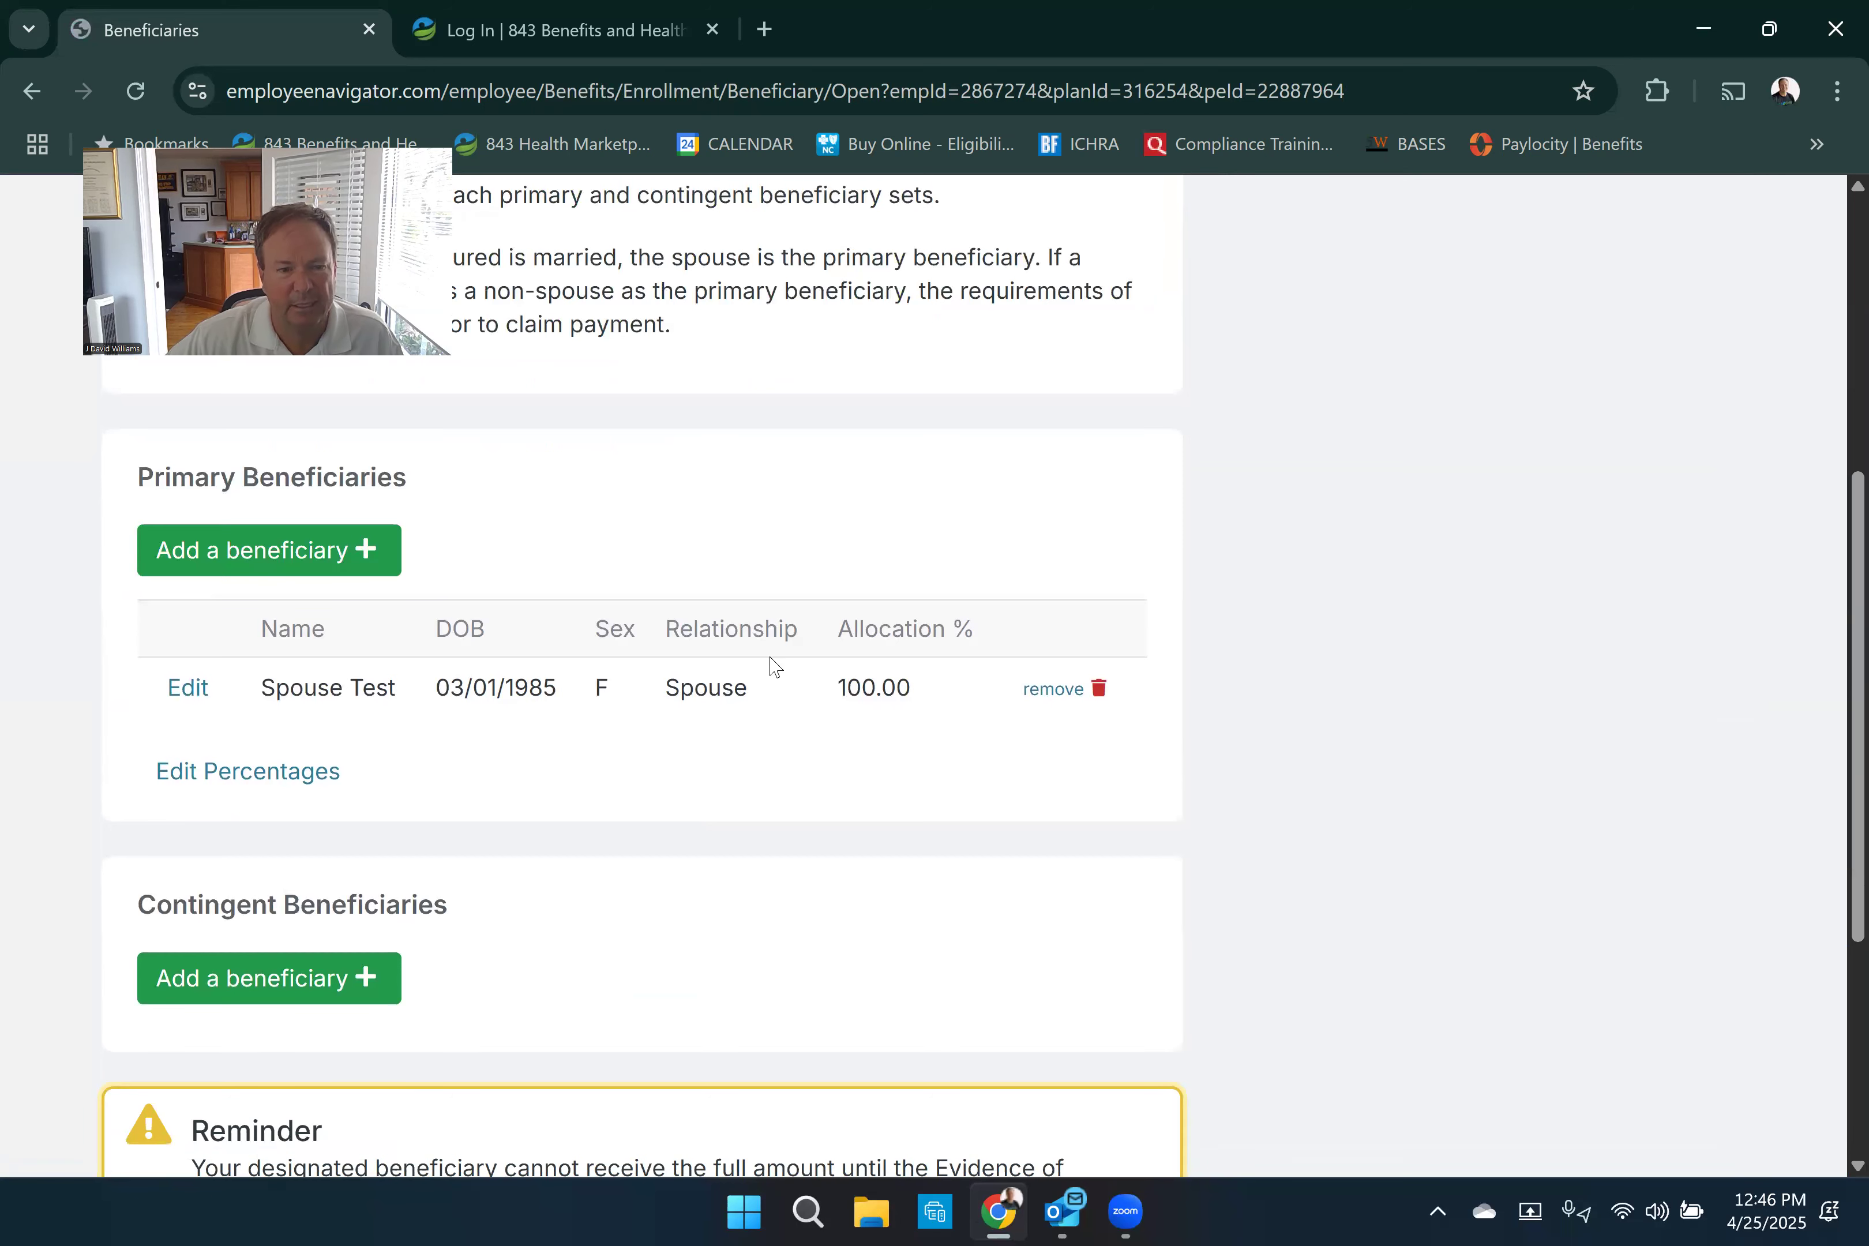
pyautogui.scroll(-3, 773, 667)
pyautogui.scroll(2, 763, 610)
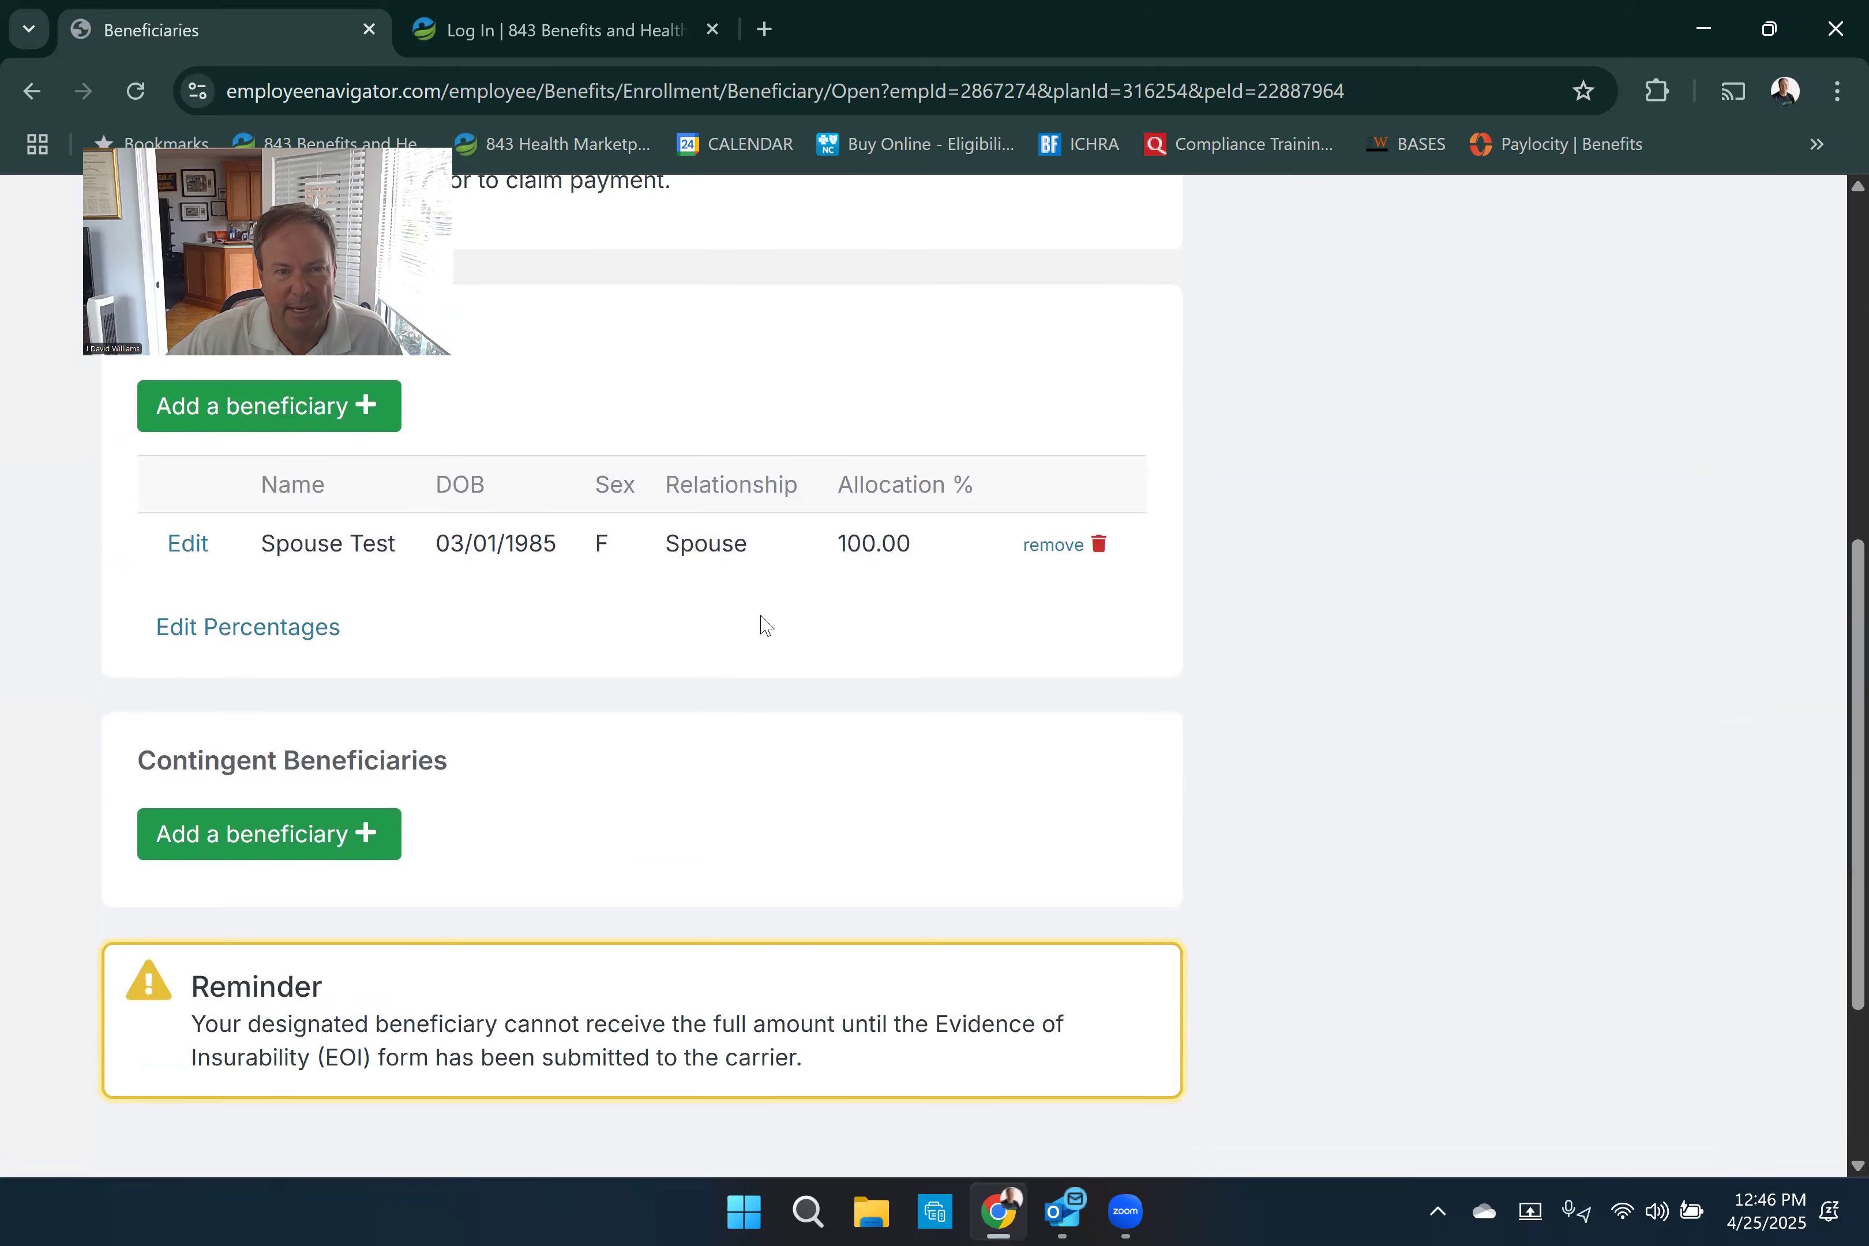
pyautogui.scroll(-3, 805, 630)
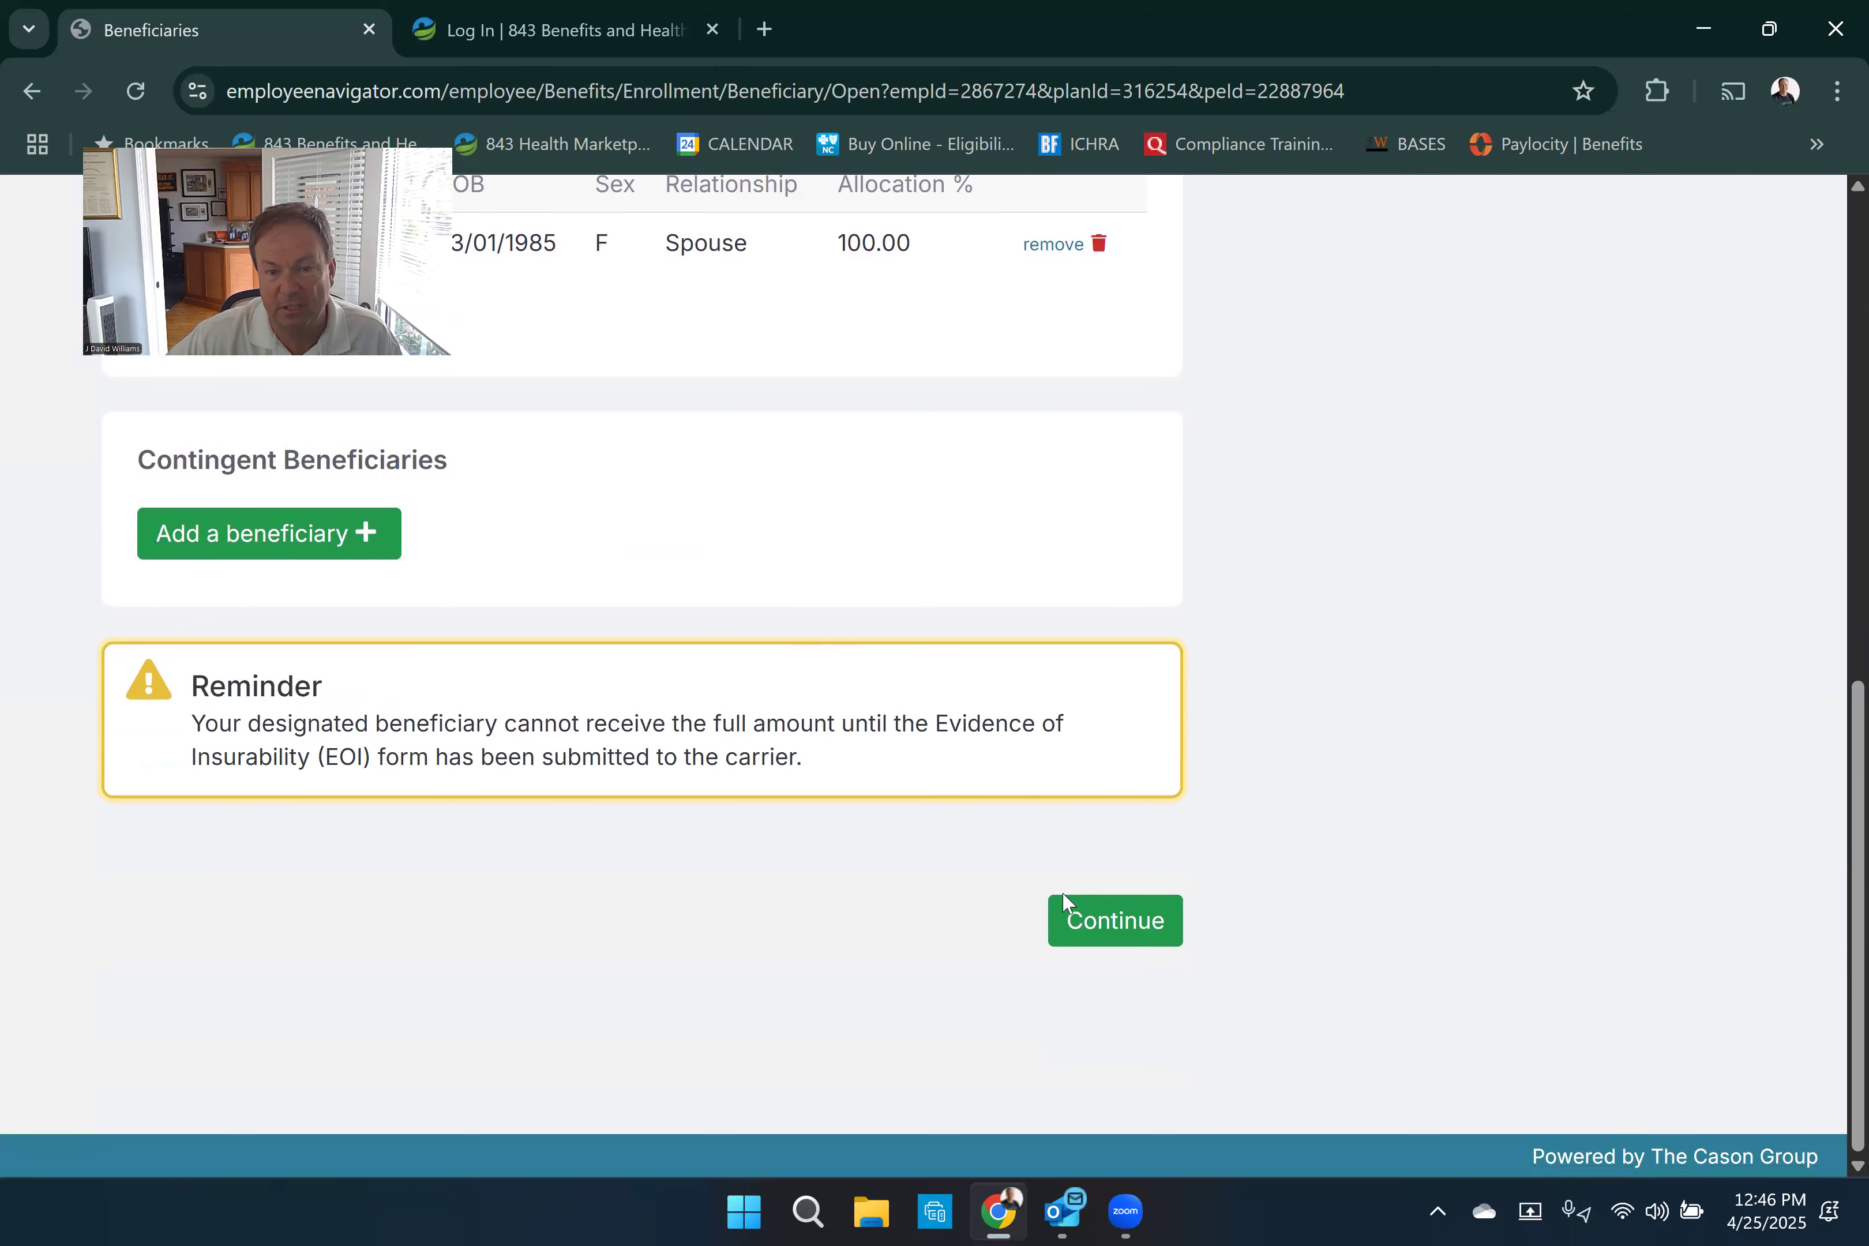
pyautogui.click(1075, 919)
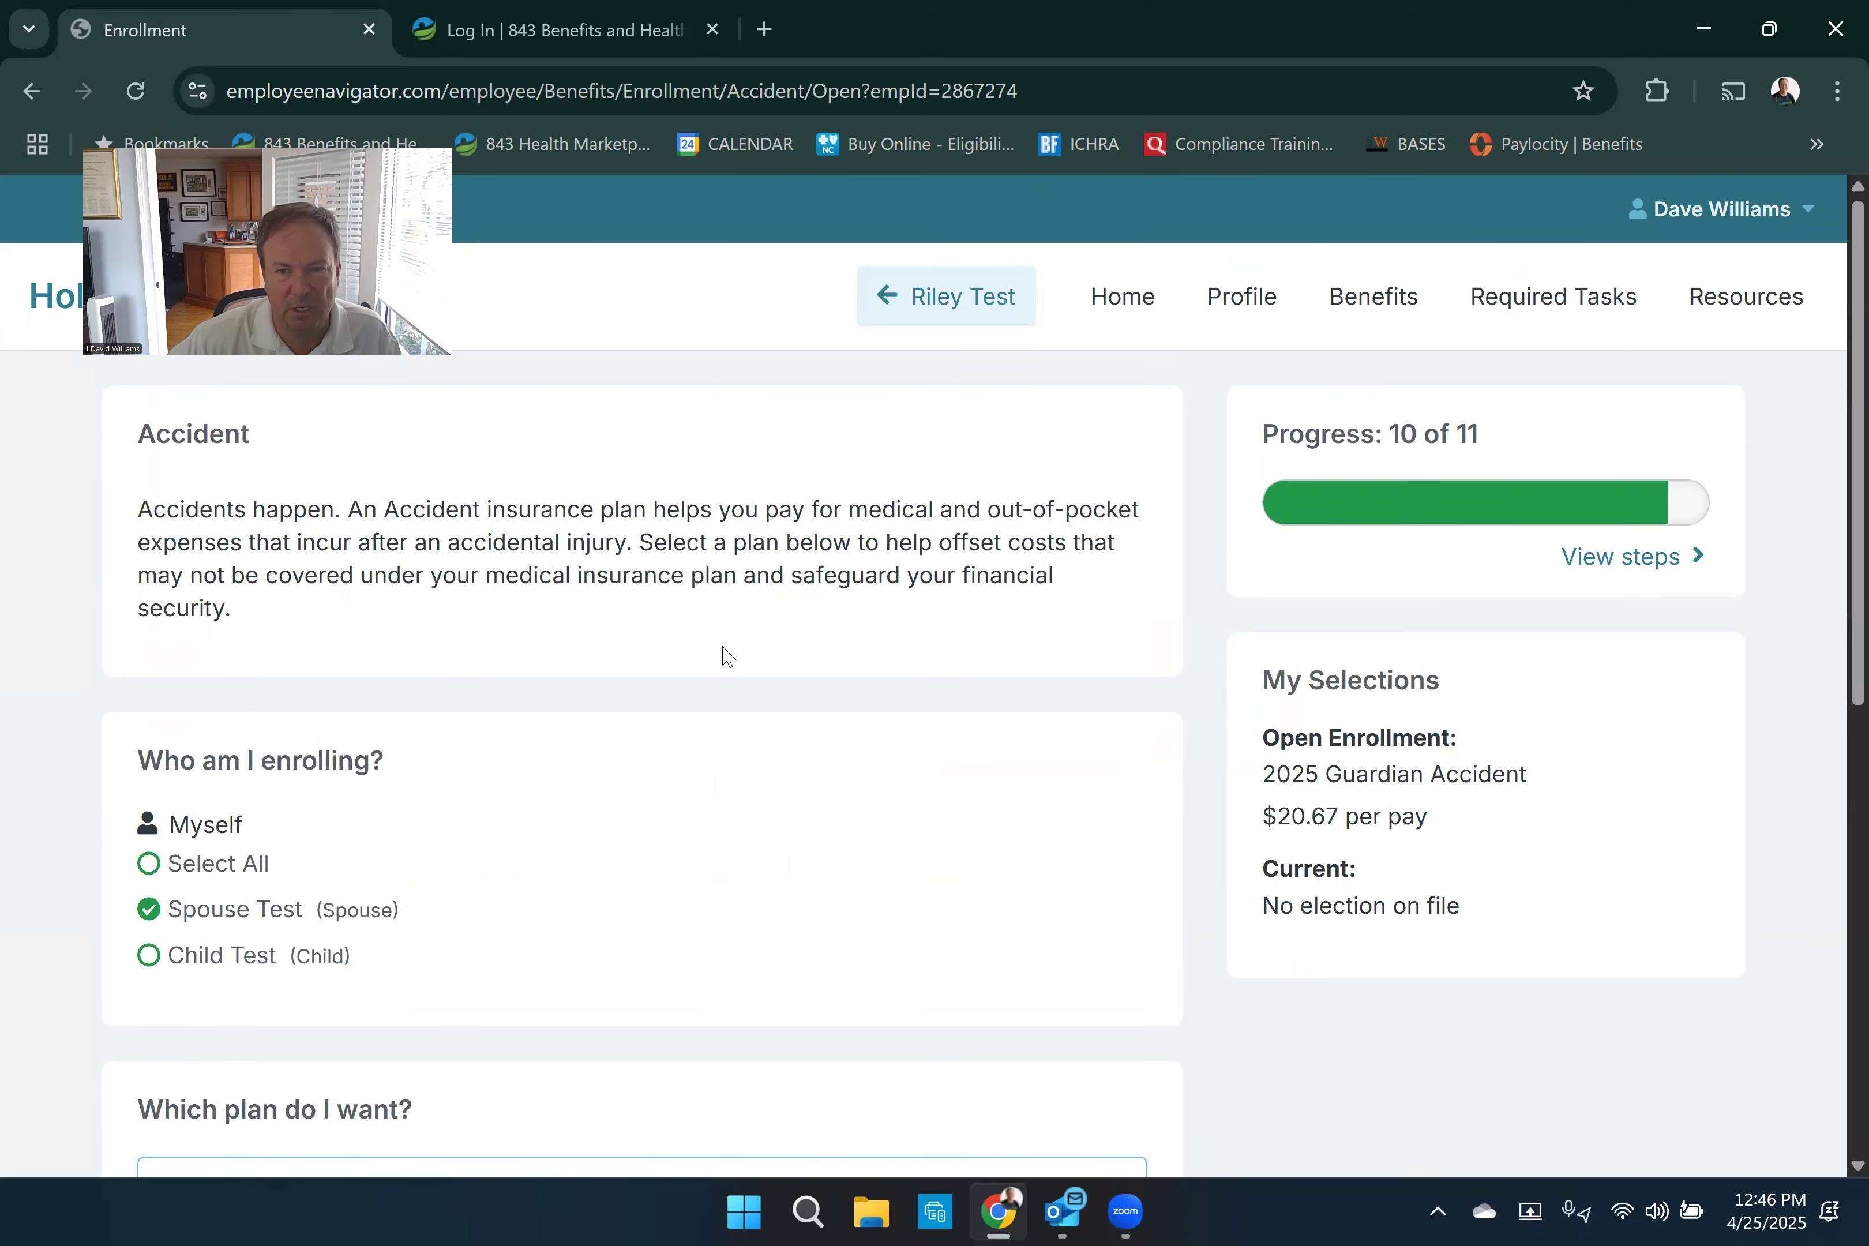
# - Review the 2025 Guardian Accident plan and save the election for the employee and spouse
pyautogui.scroll(-6, 728, 657)
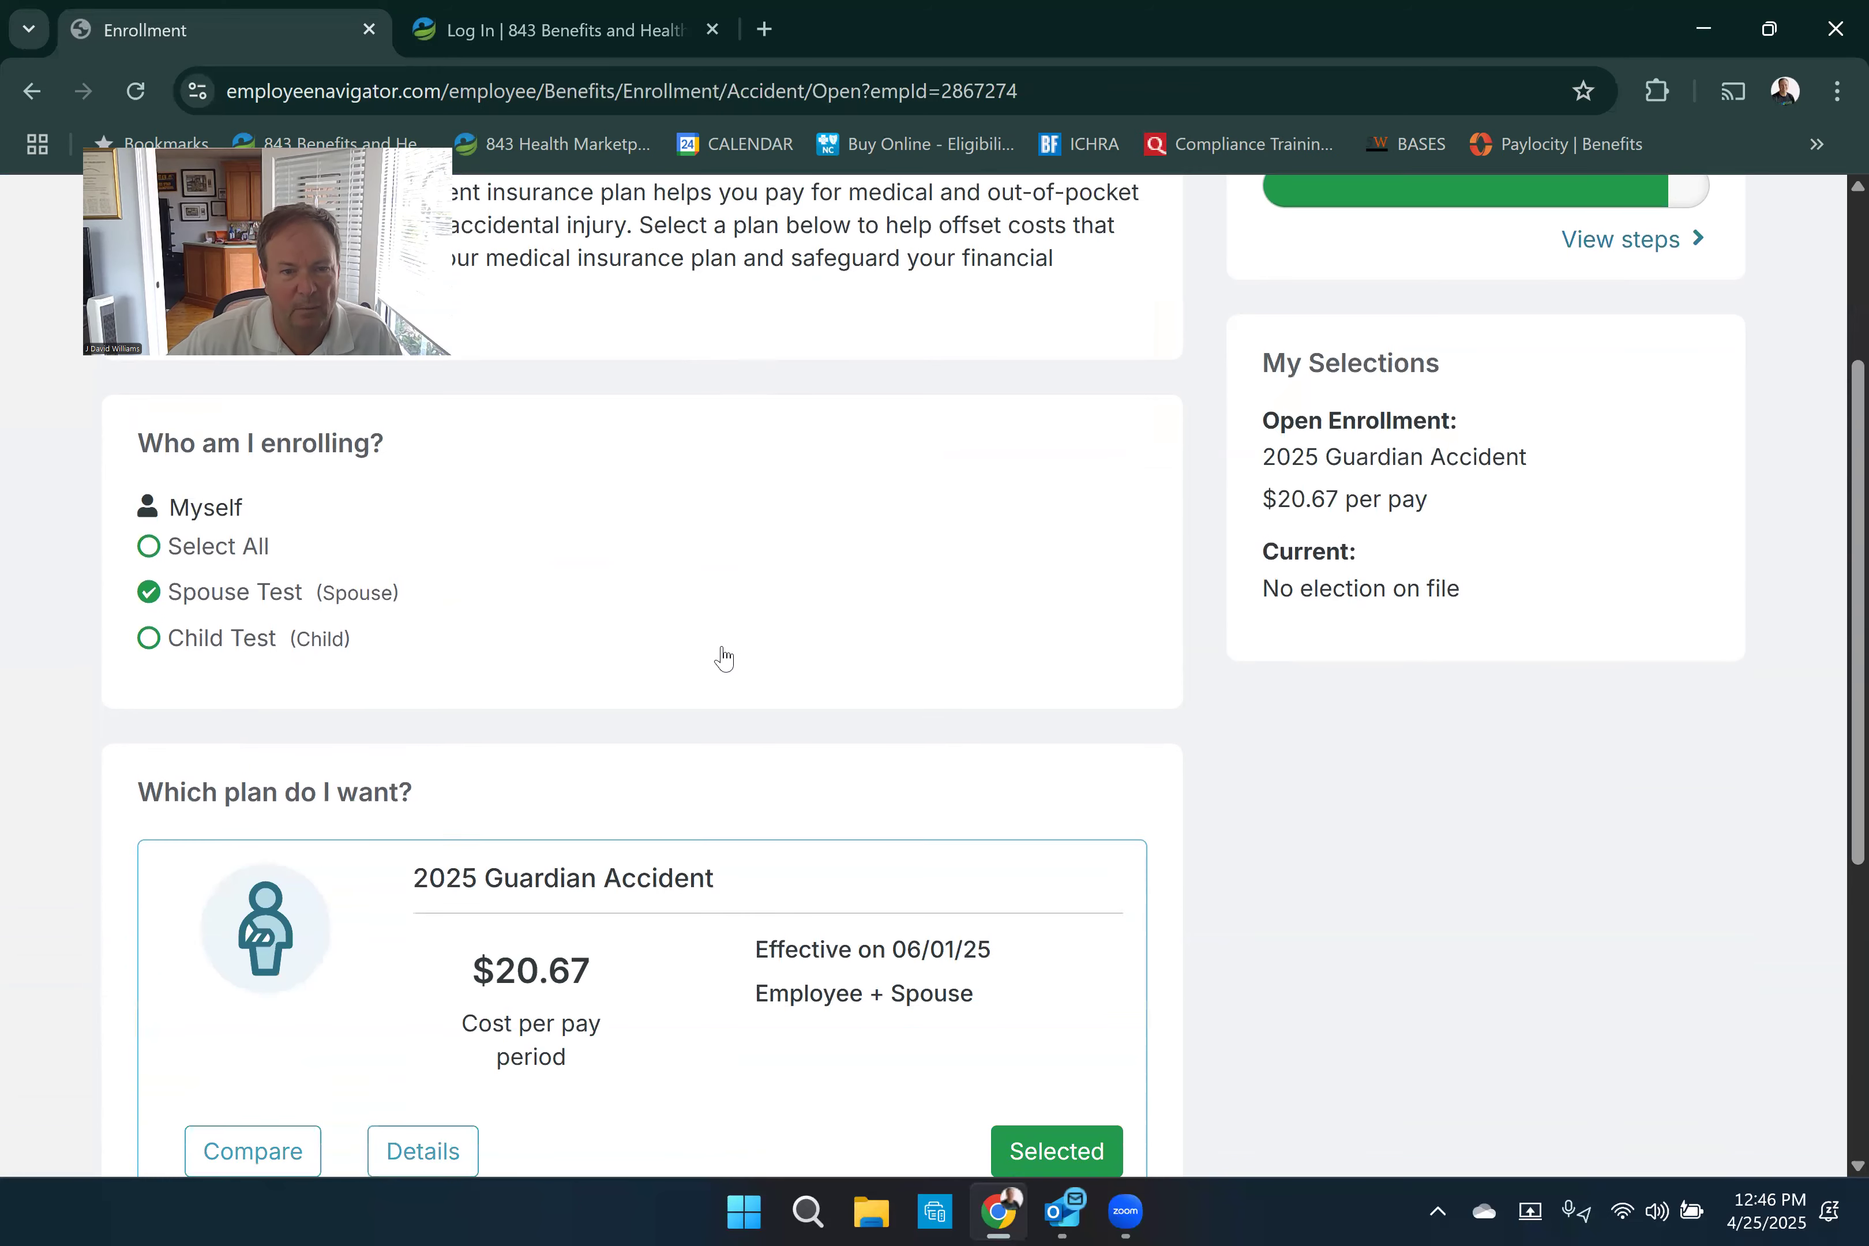
pyautogui.scroll(-3, 732, 615)
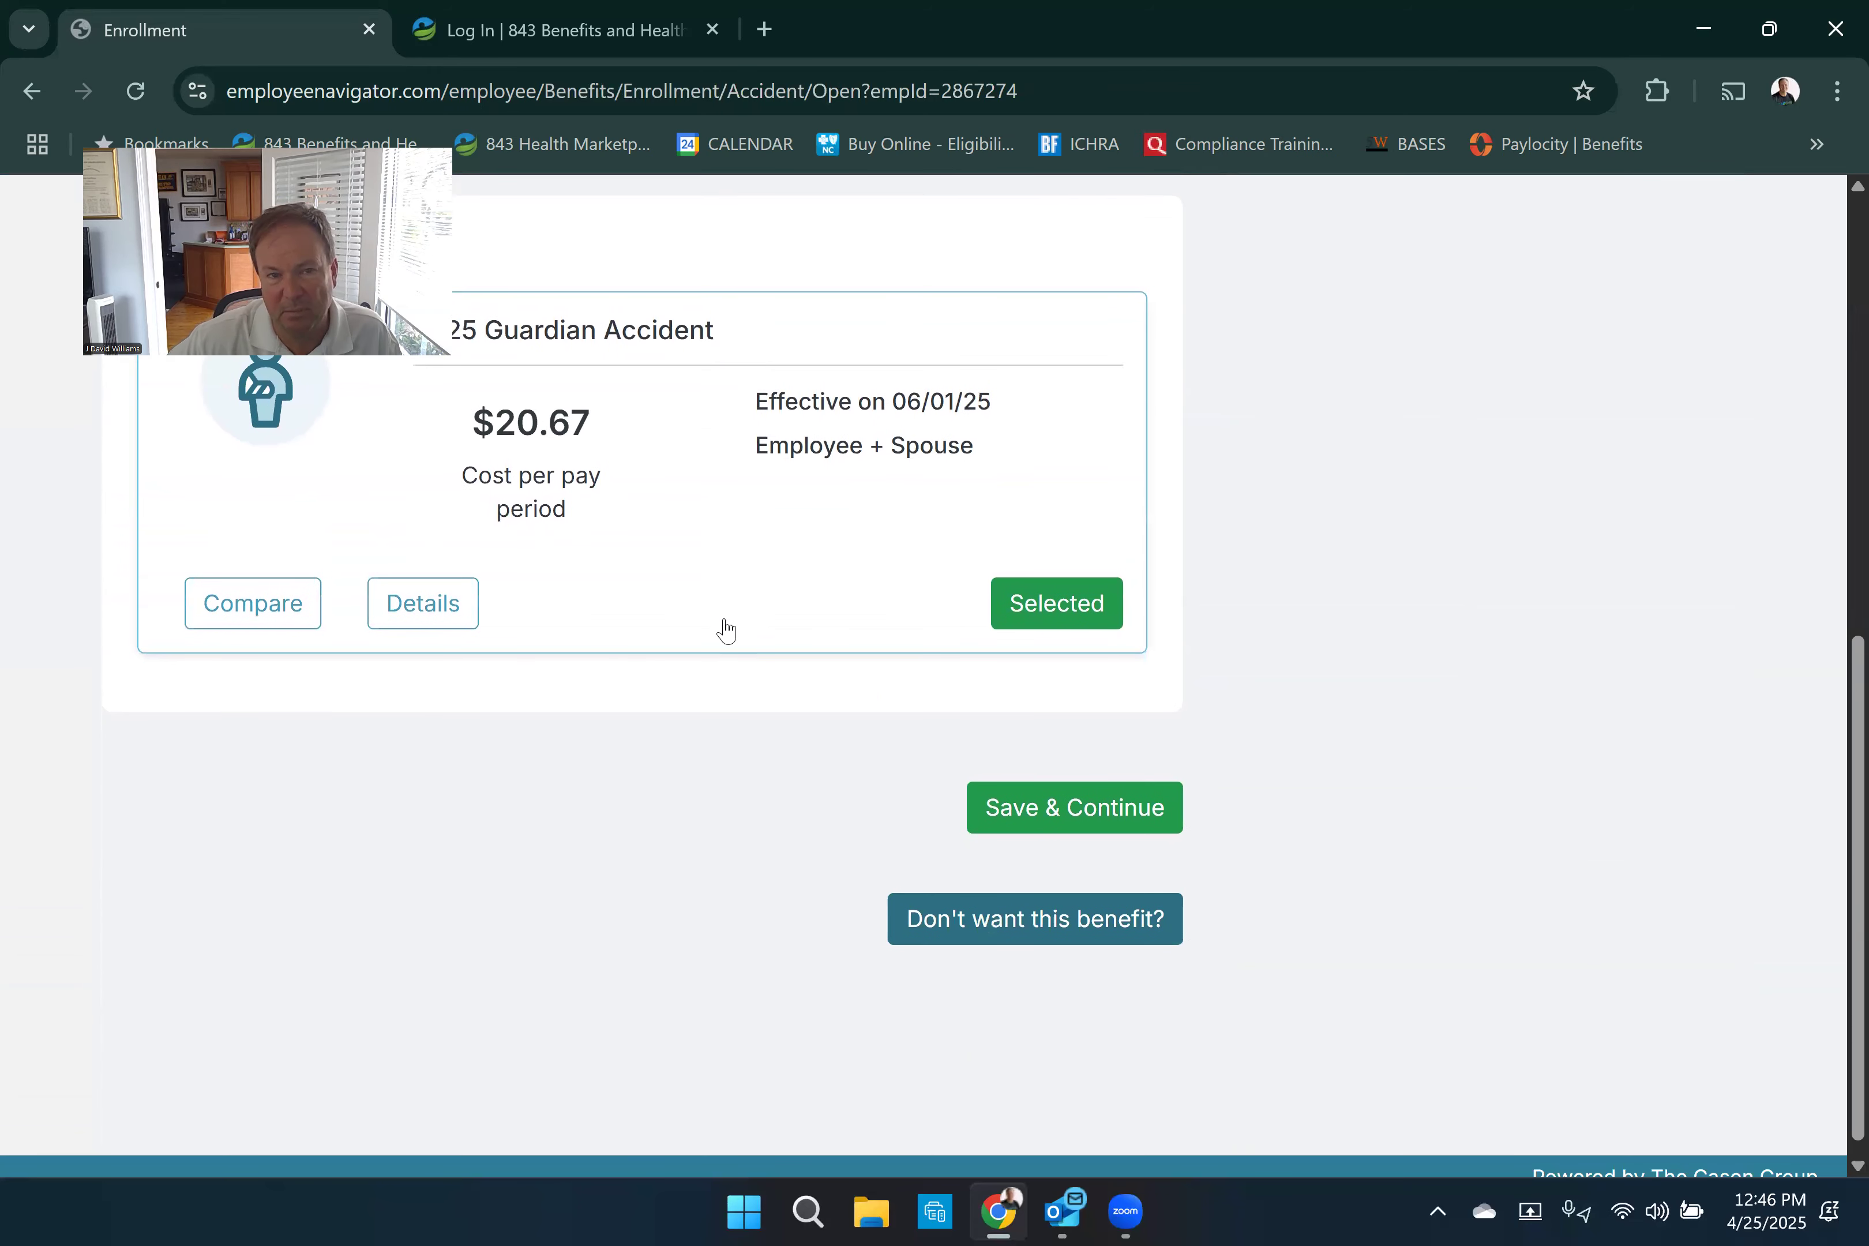
pyautogui.scroll(6, 727, 627)
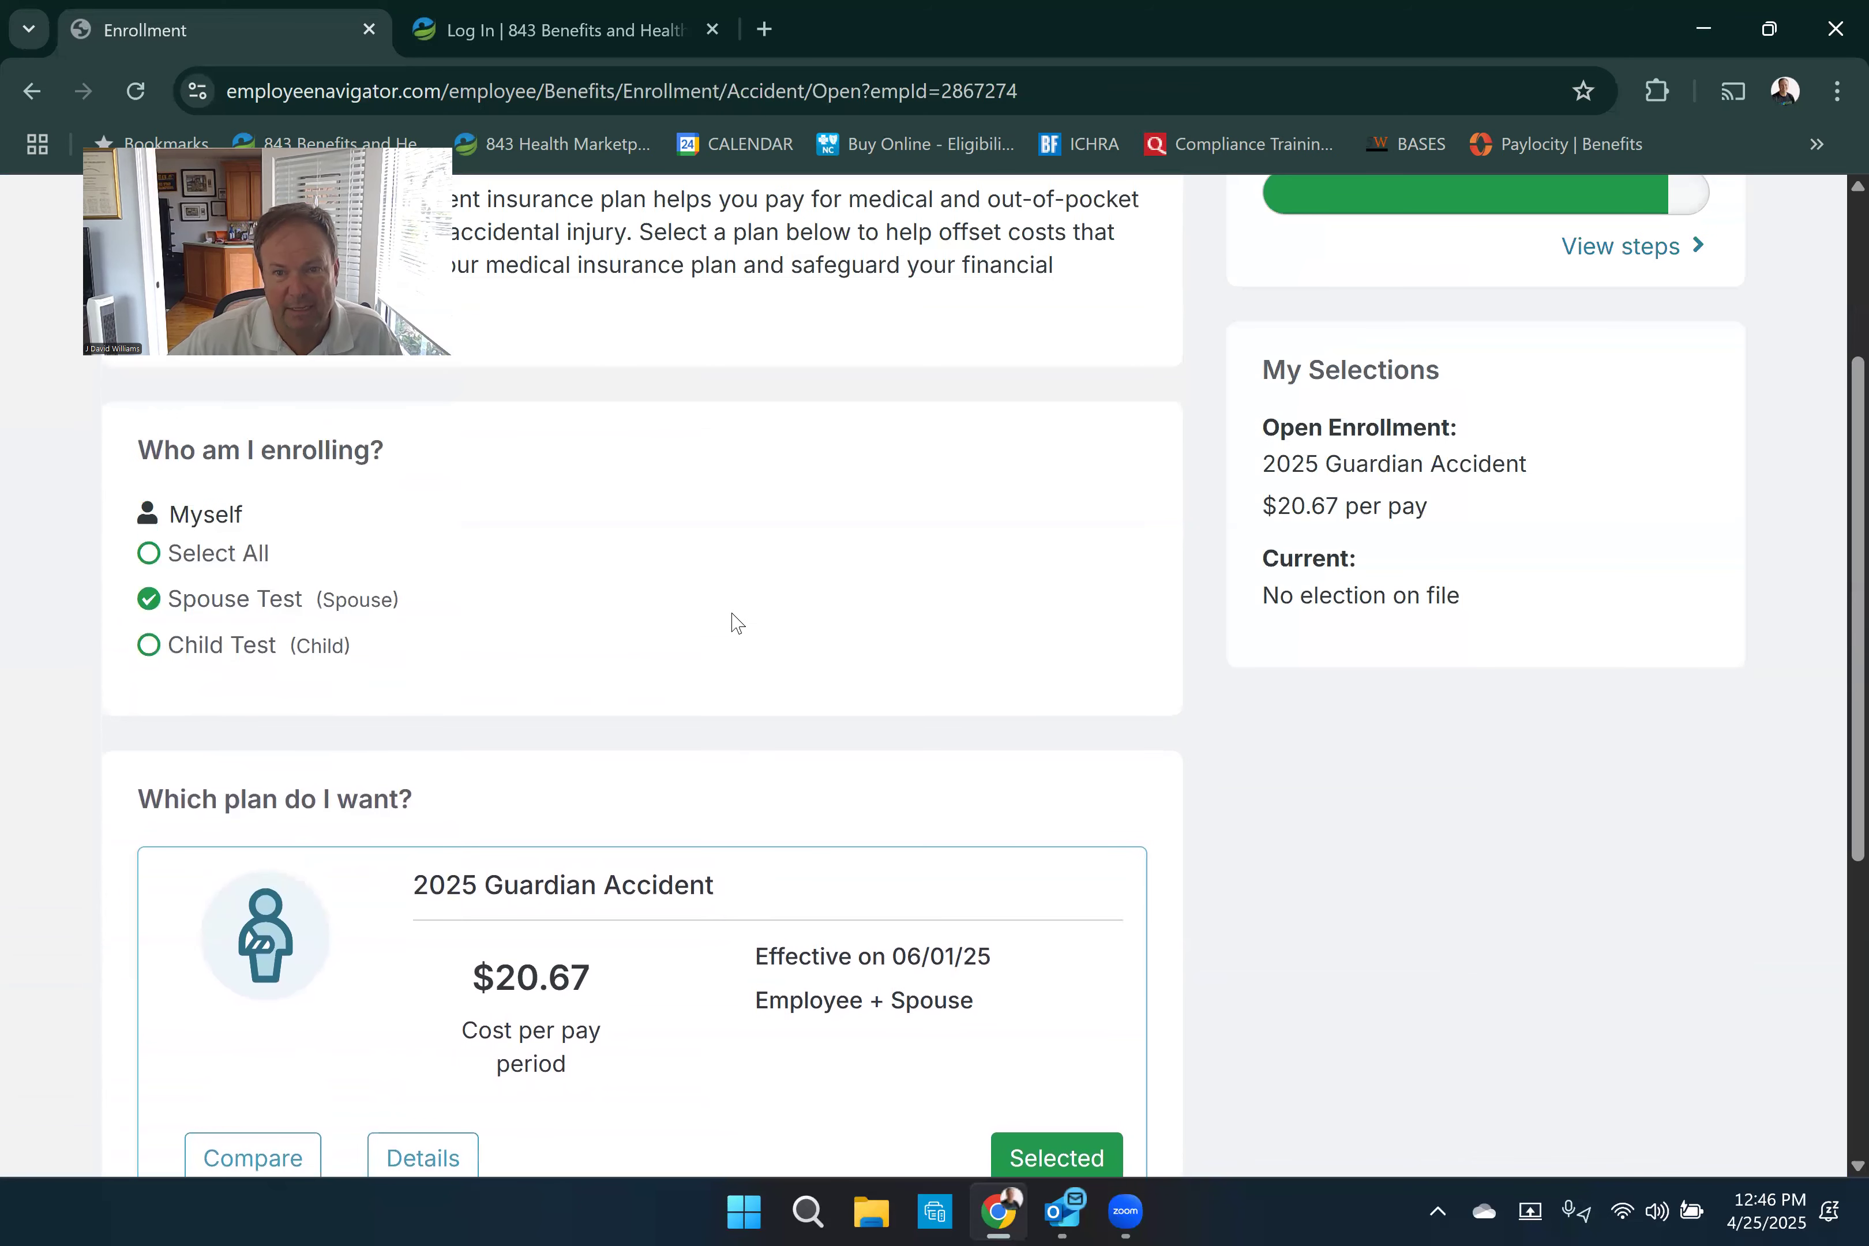
pyautogui.scroll(2, 735, 623)
pyautogui.scroll(-4, 732, 623)
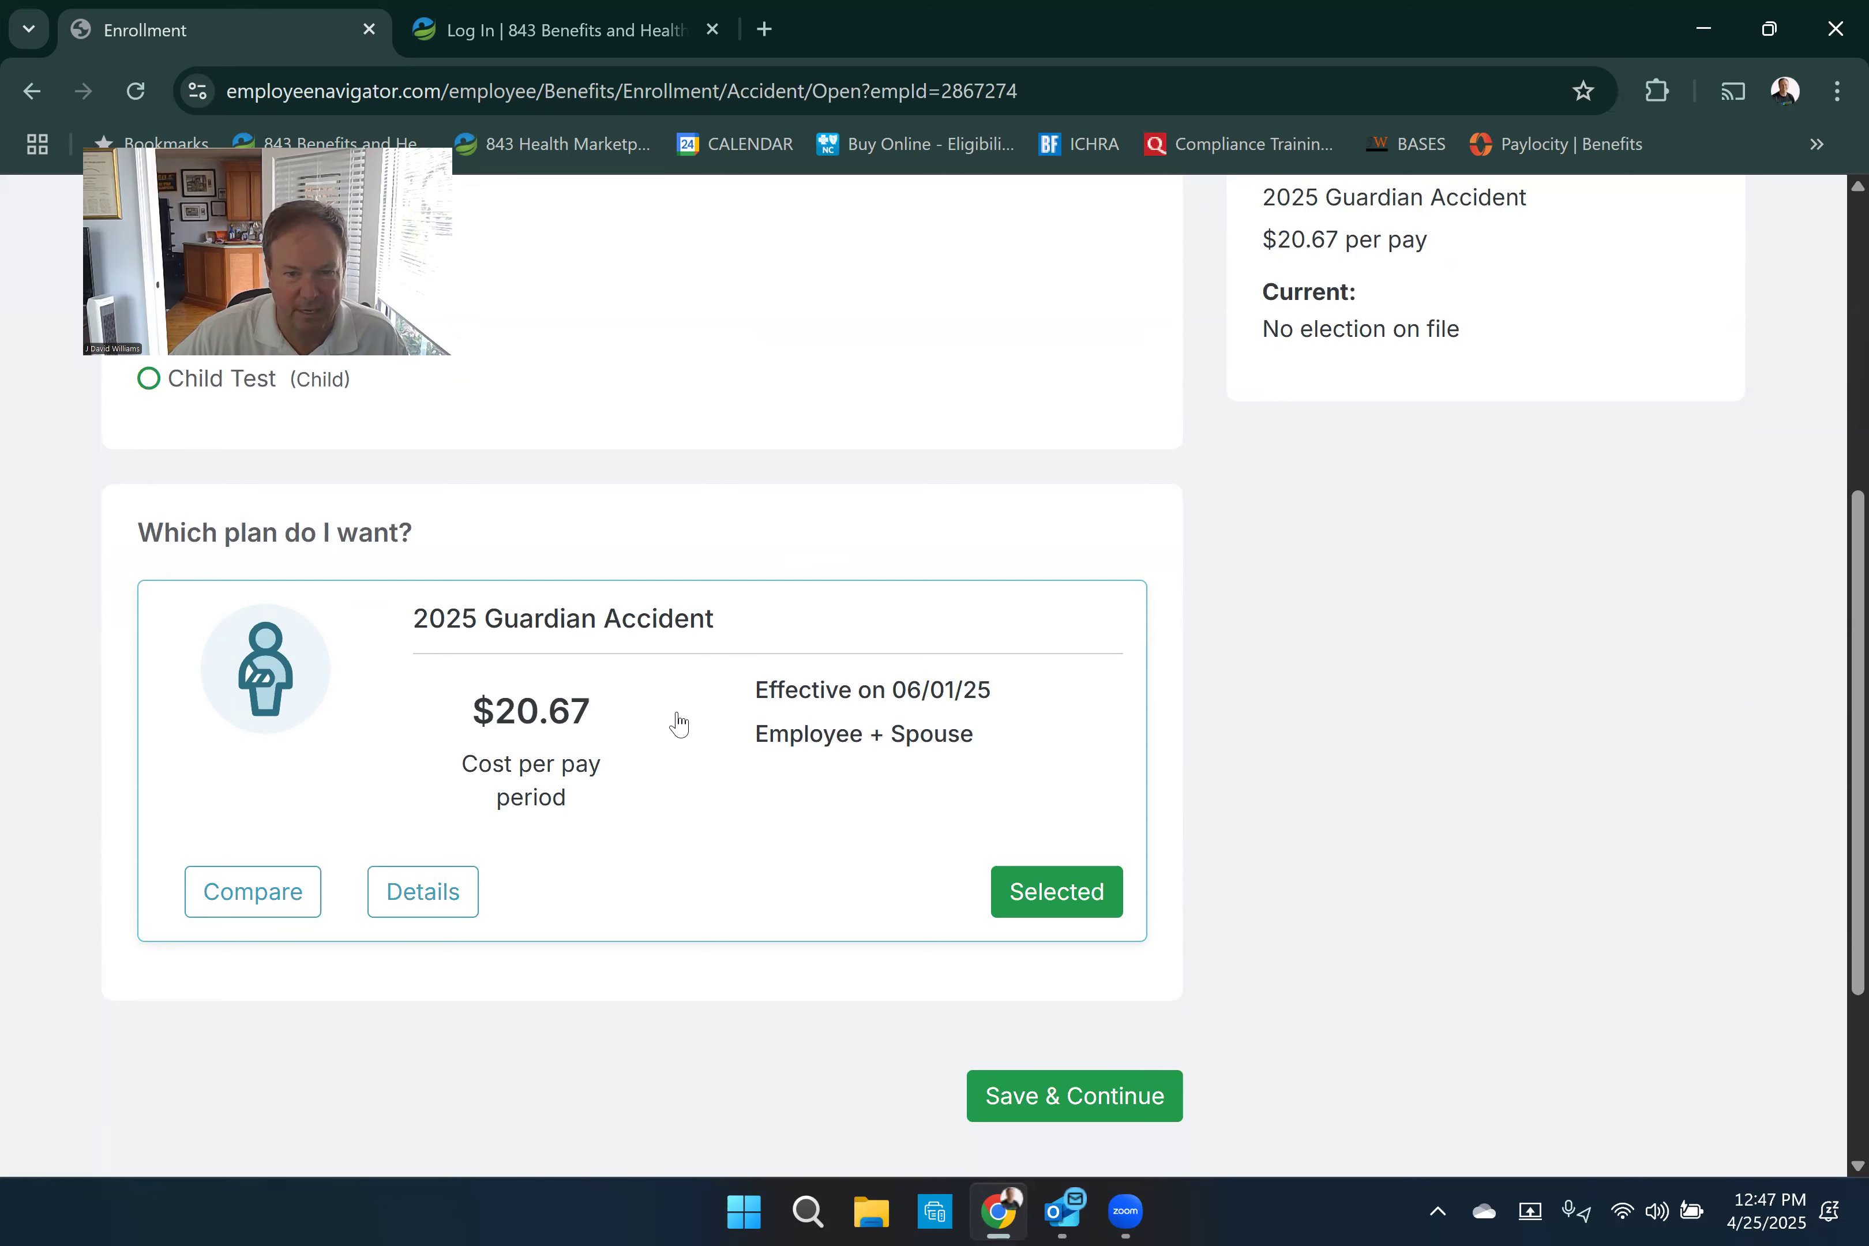
pyautogui.scroll(-3, 830, 780)
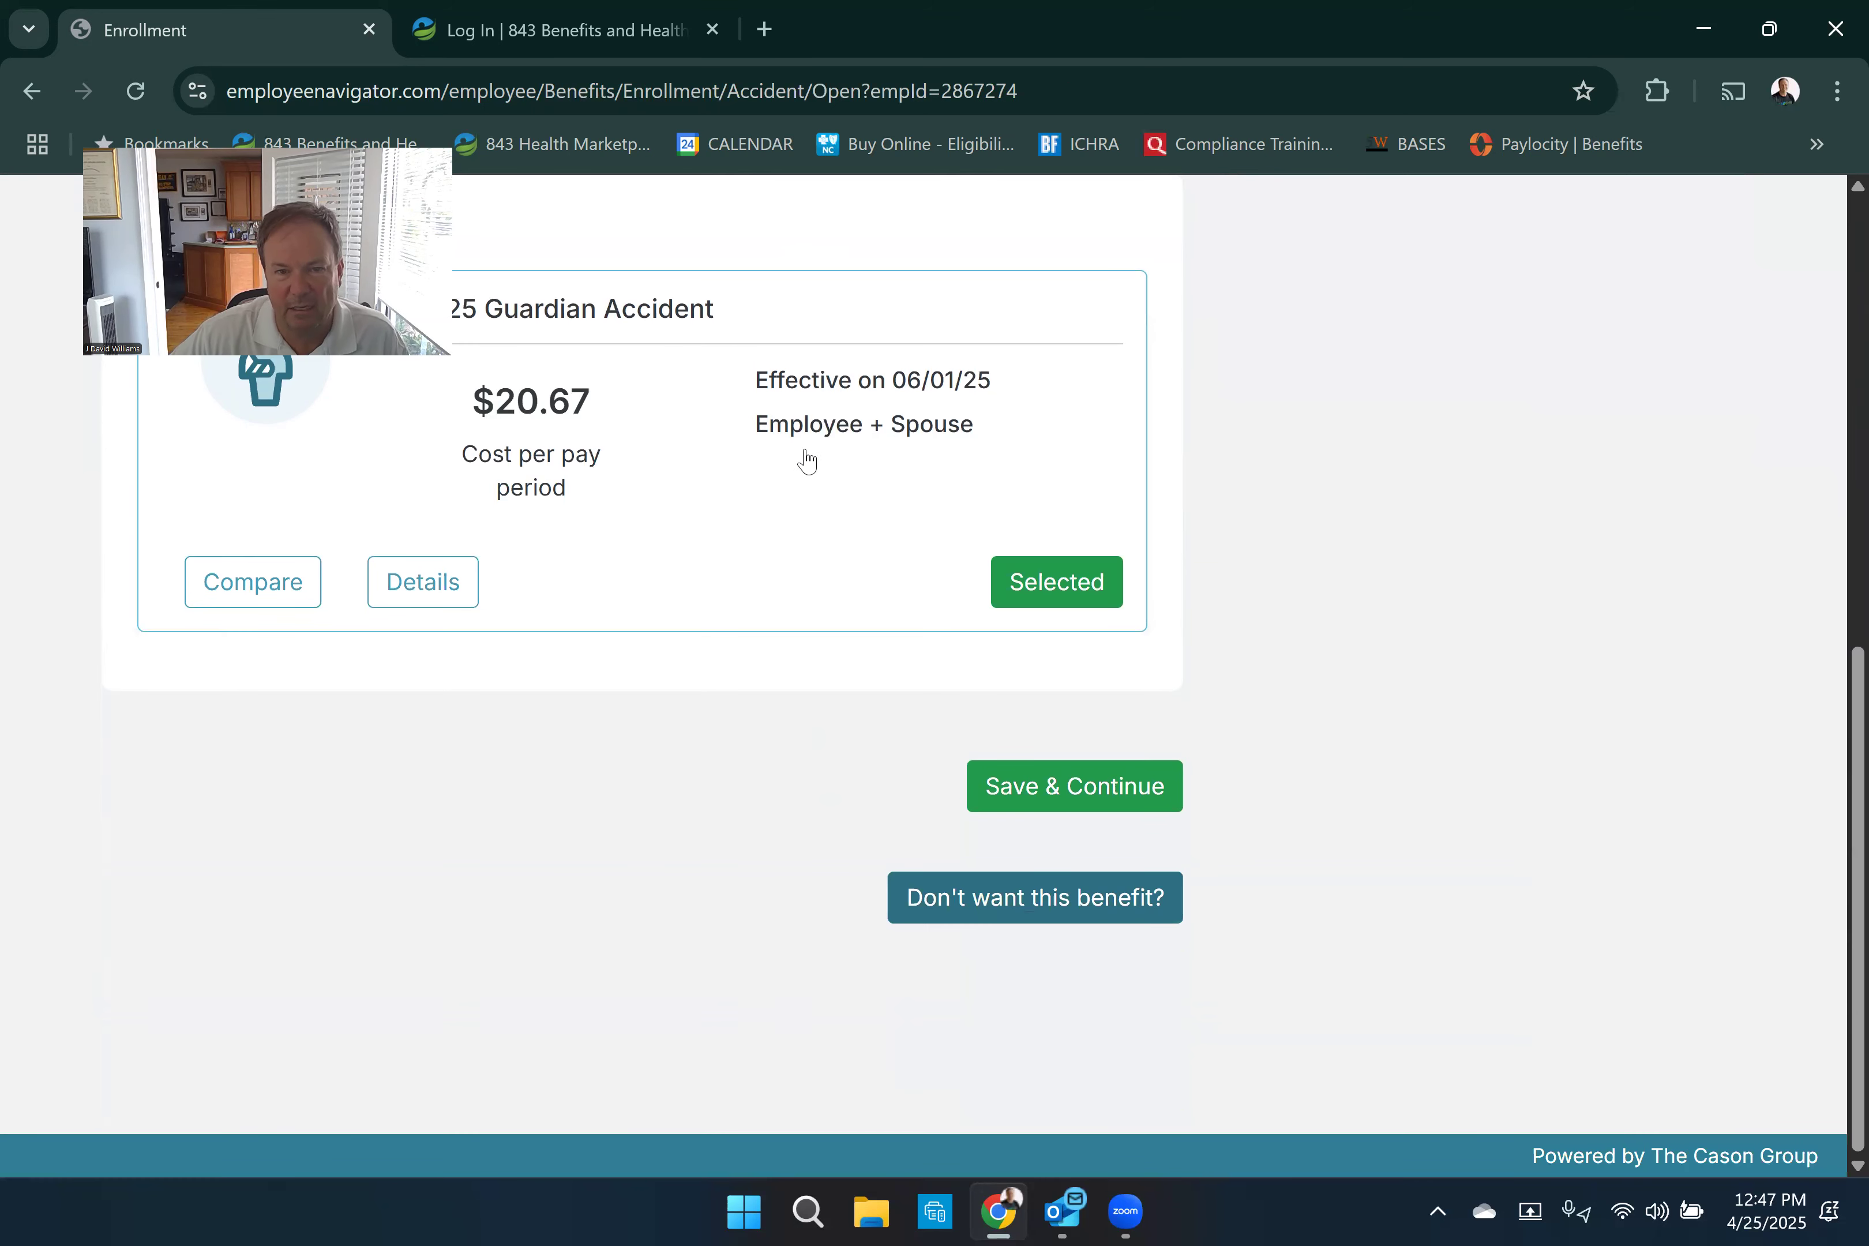
pyautogui.click(1052, 797)
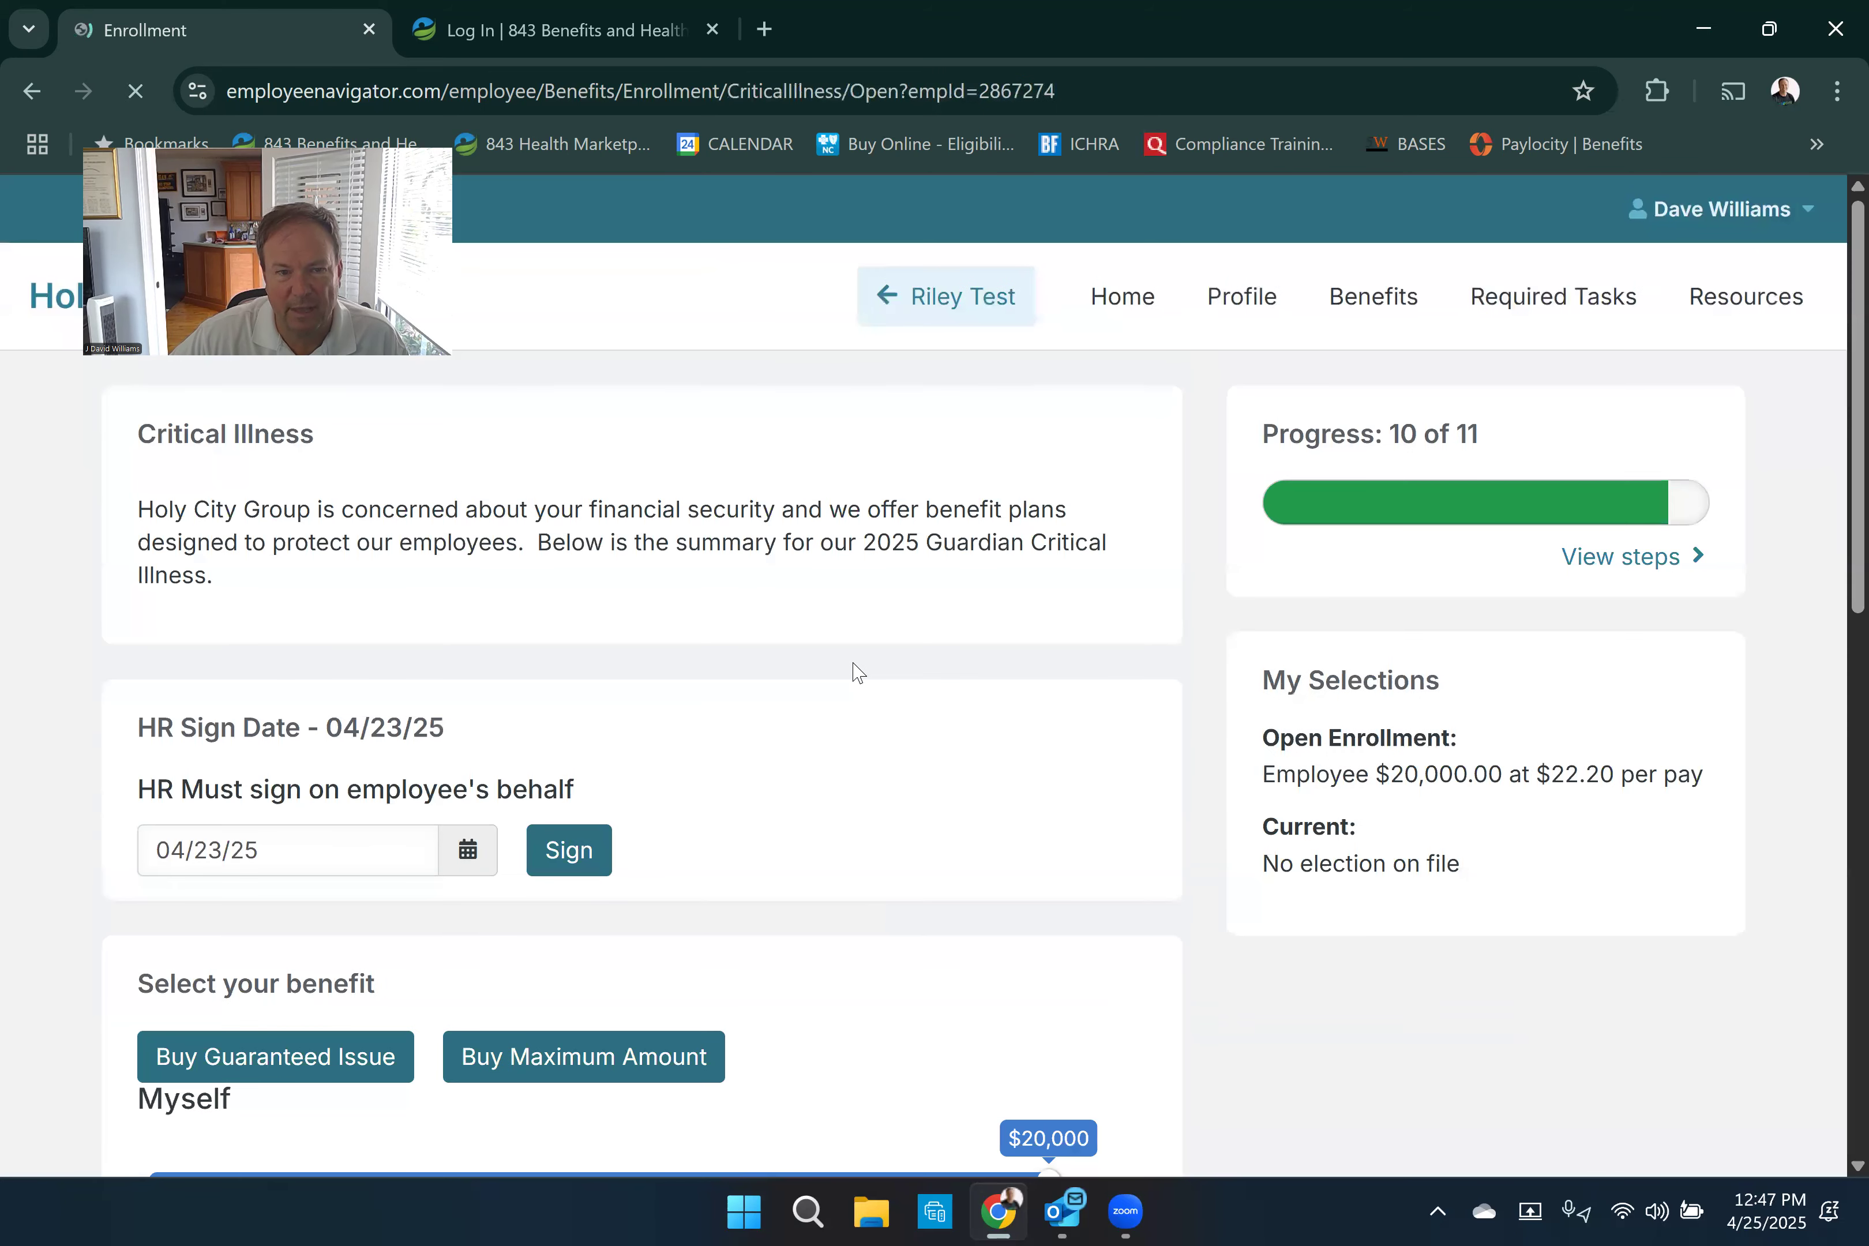
# - Save the critical illness election with $20,000 of coverage for the employee only
pyautogui.scroll(-6, 857, 672)
pyautogui.scroll(-8, 857, 671)
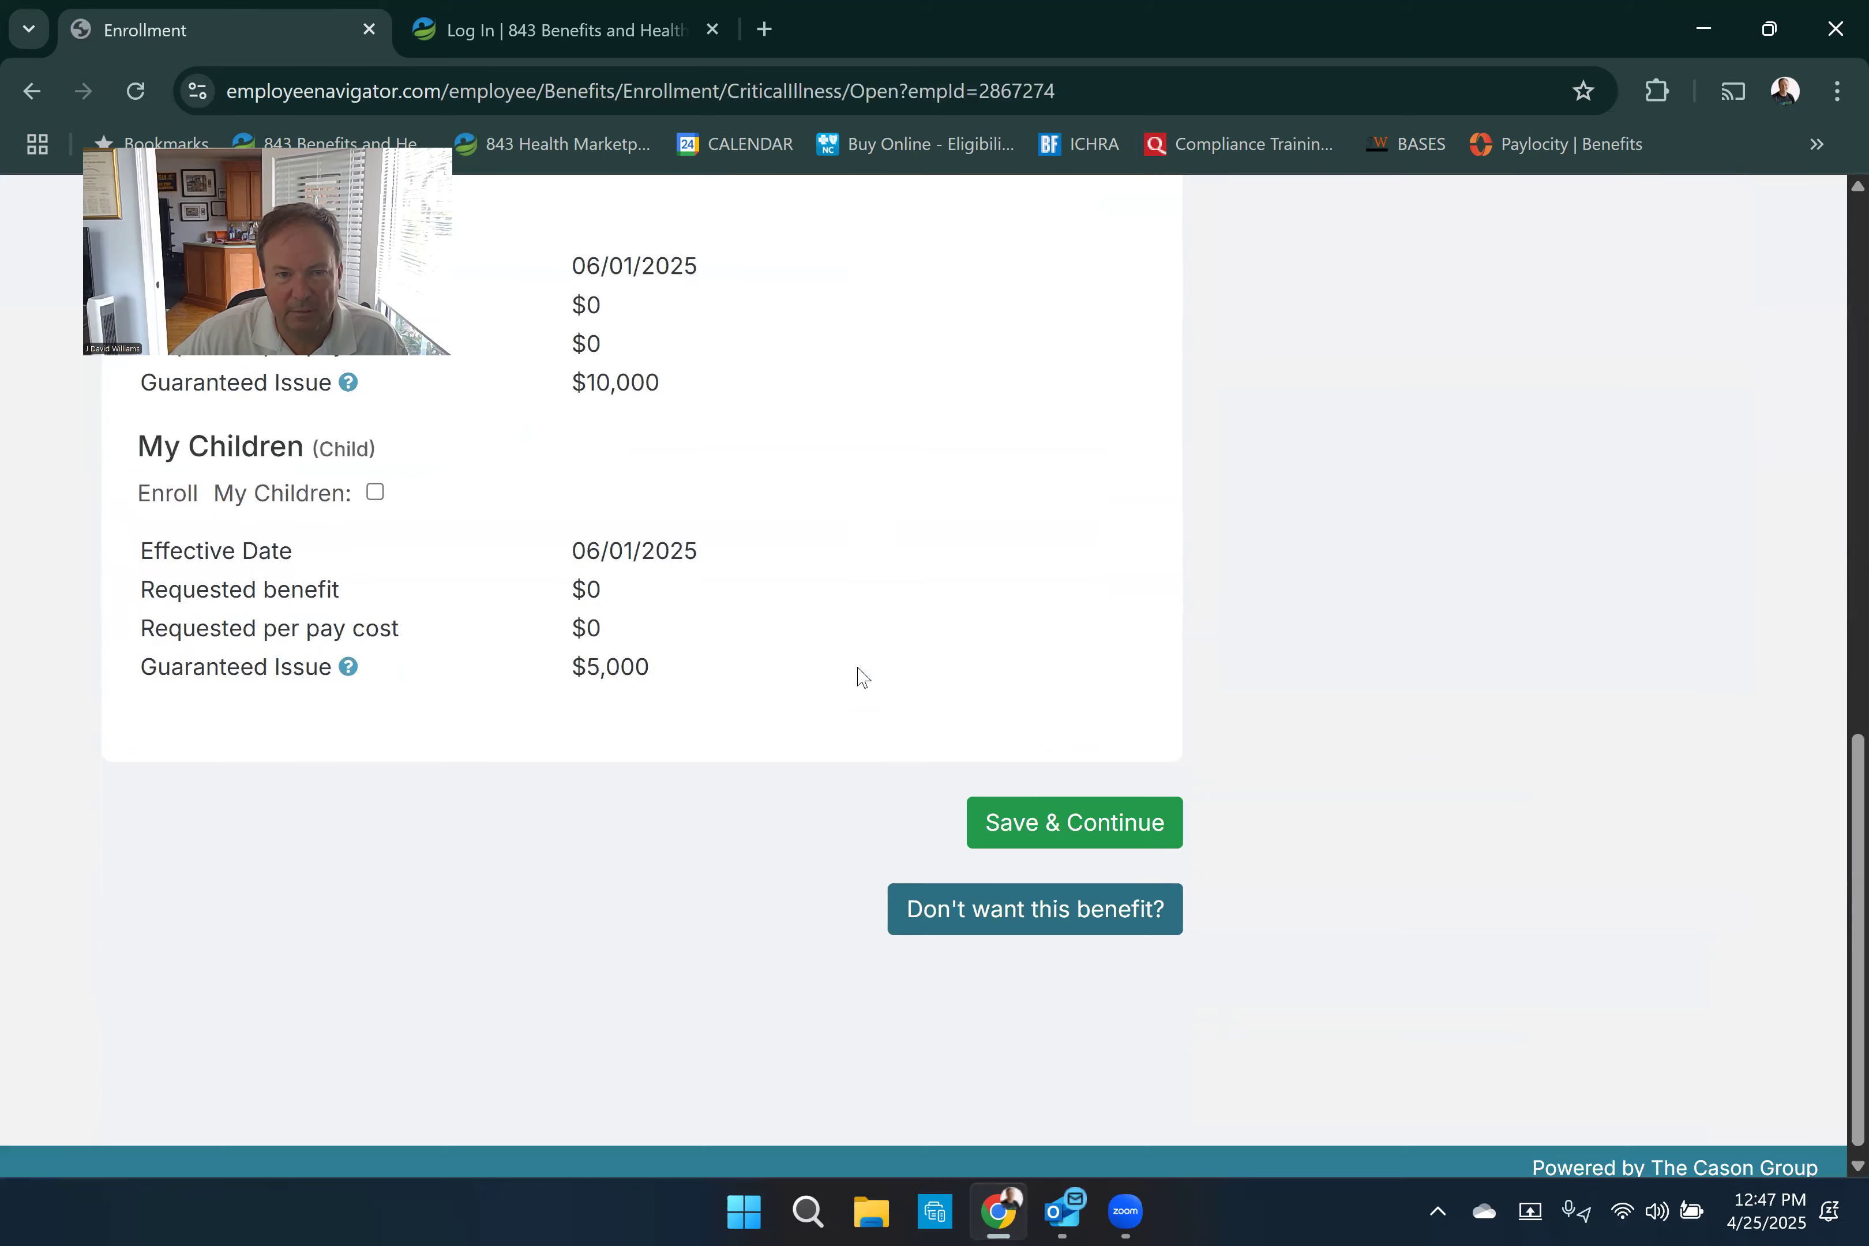
pyautogui.click(1001, 827)
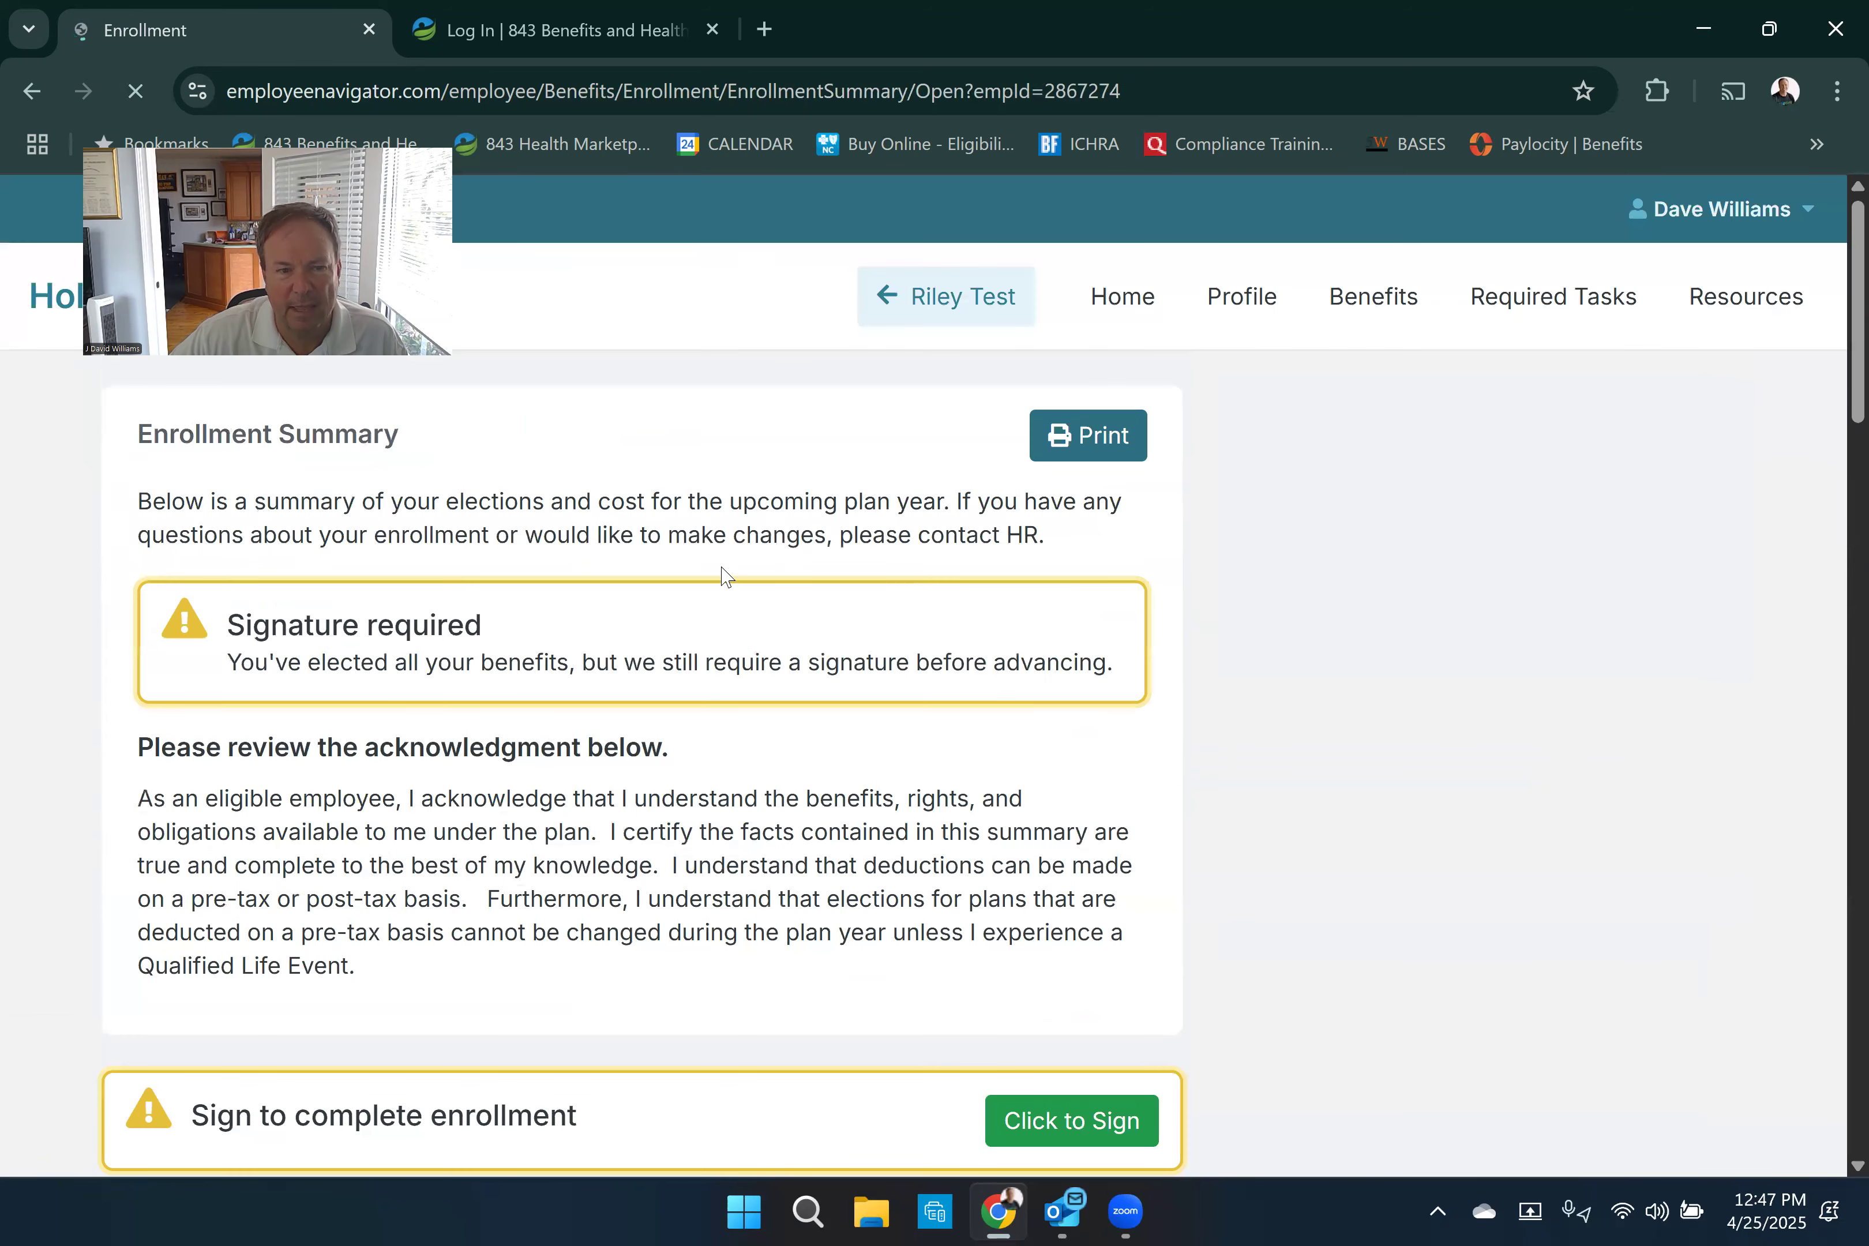
# - Examine the enrollment summary, including the acknowledgment, enrolled plans, total cost per pay period and each dependent's plans
pyautogui.scroll(-3, 724, 577)
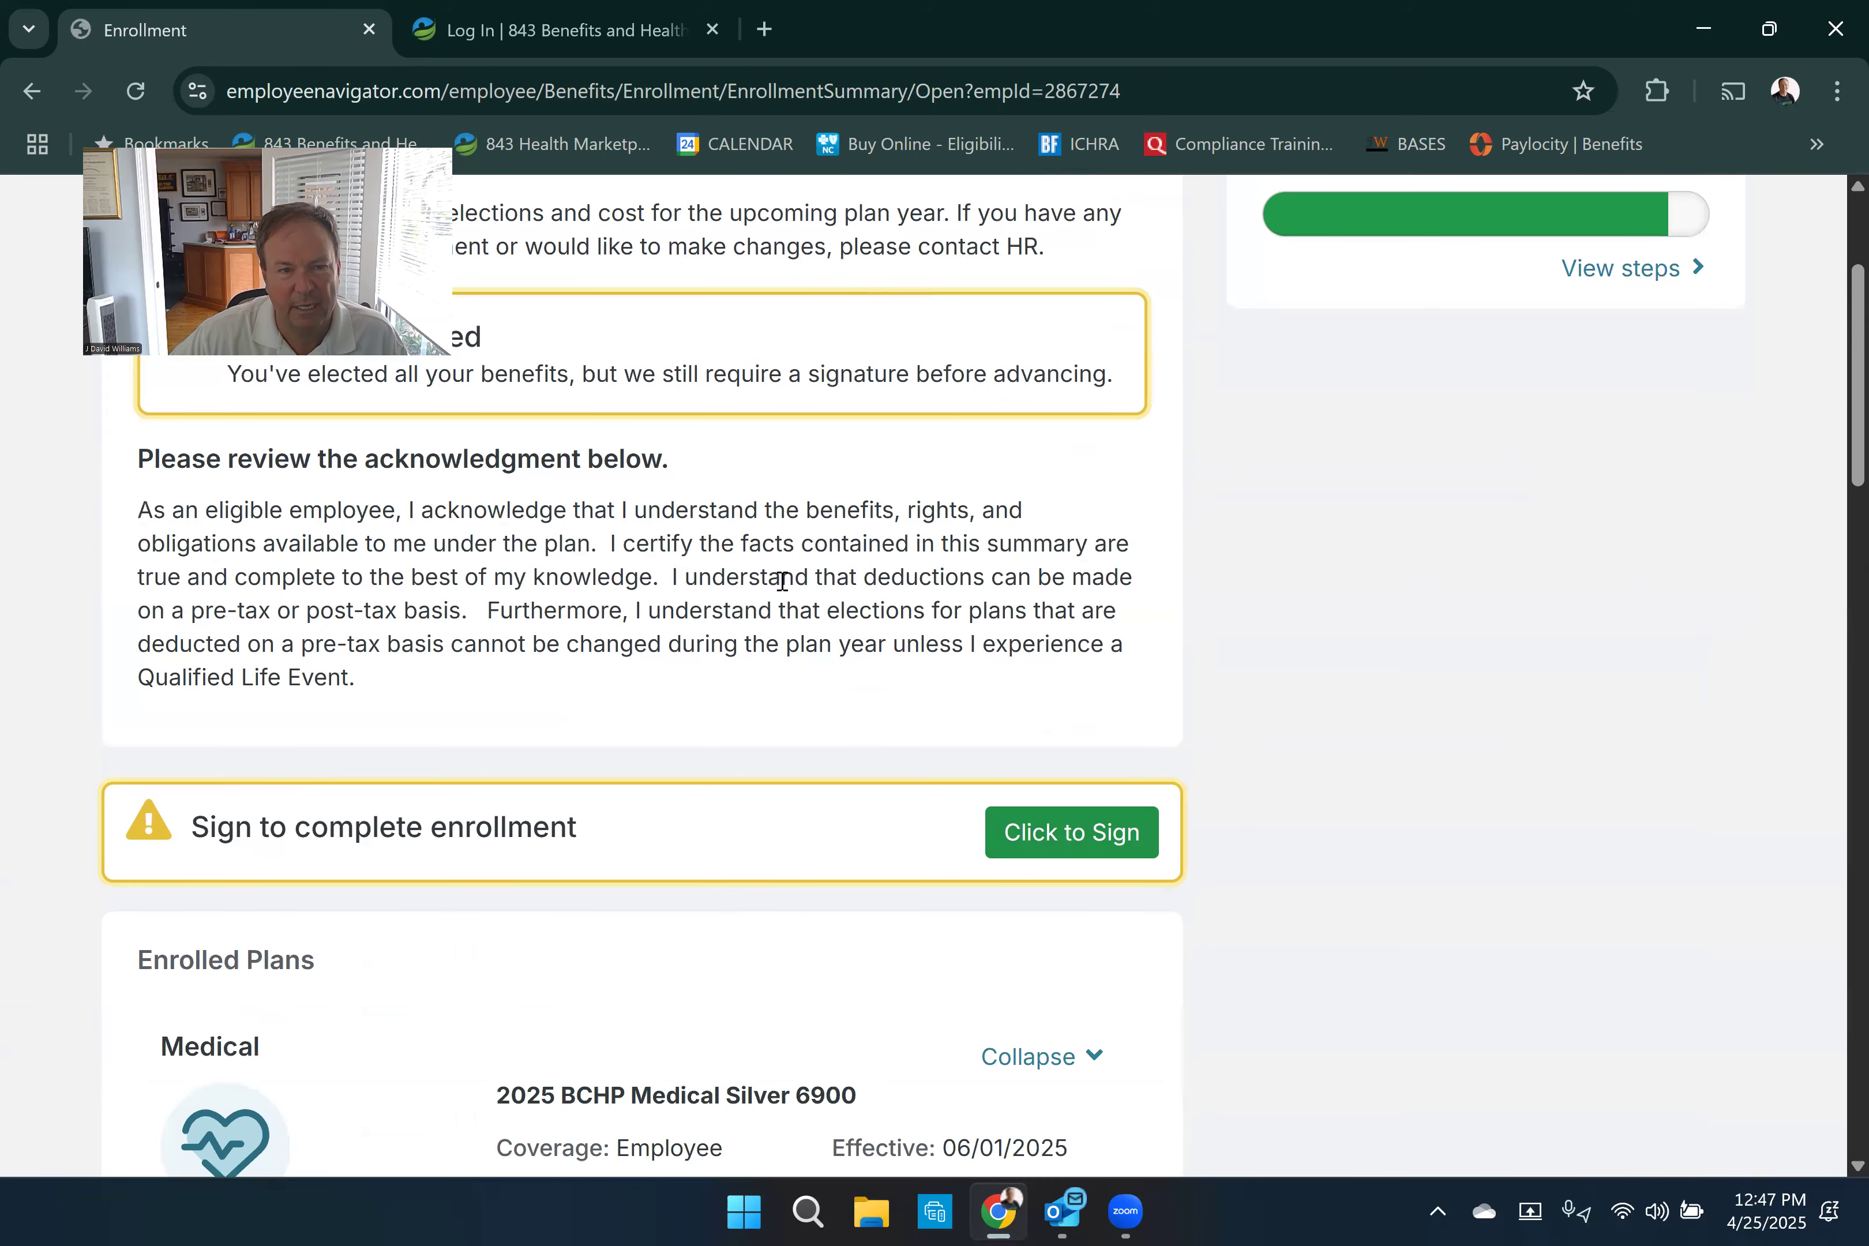
pyautogui.scroll(-6, 771, 601)
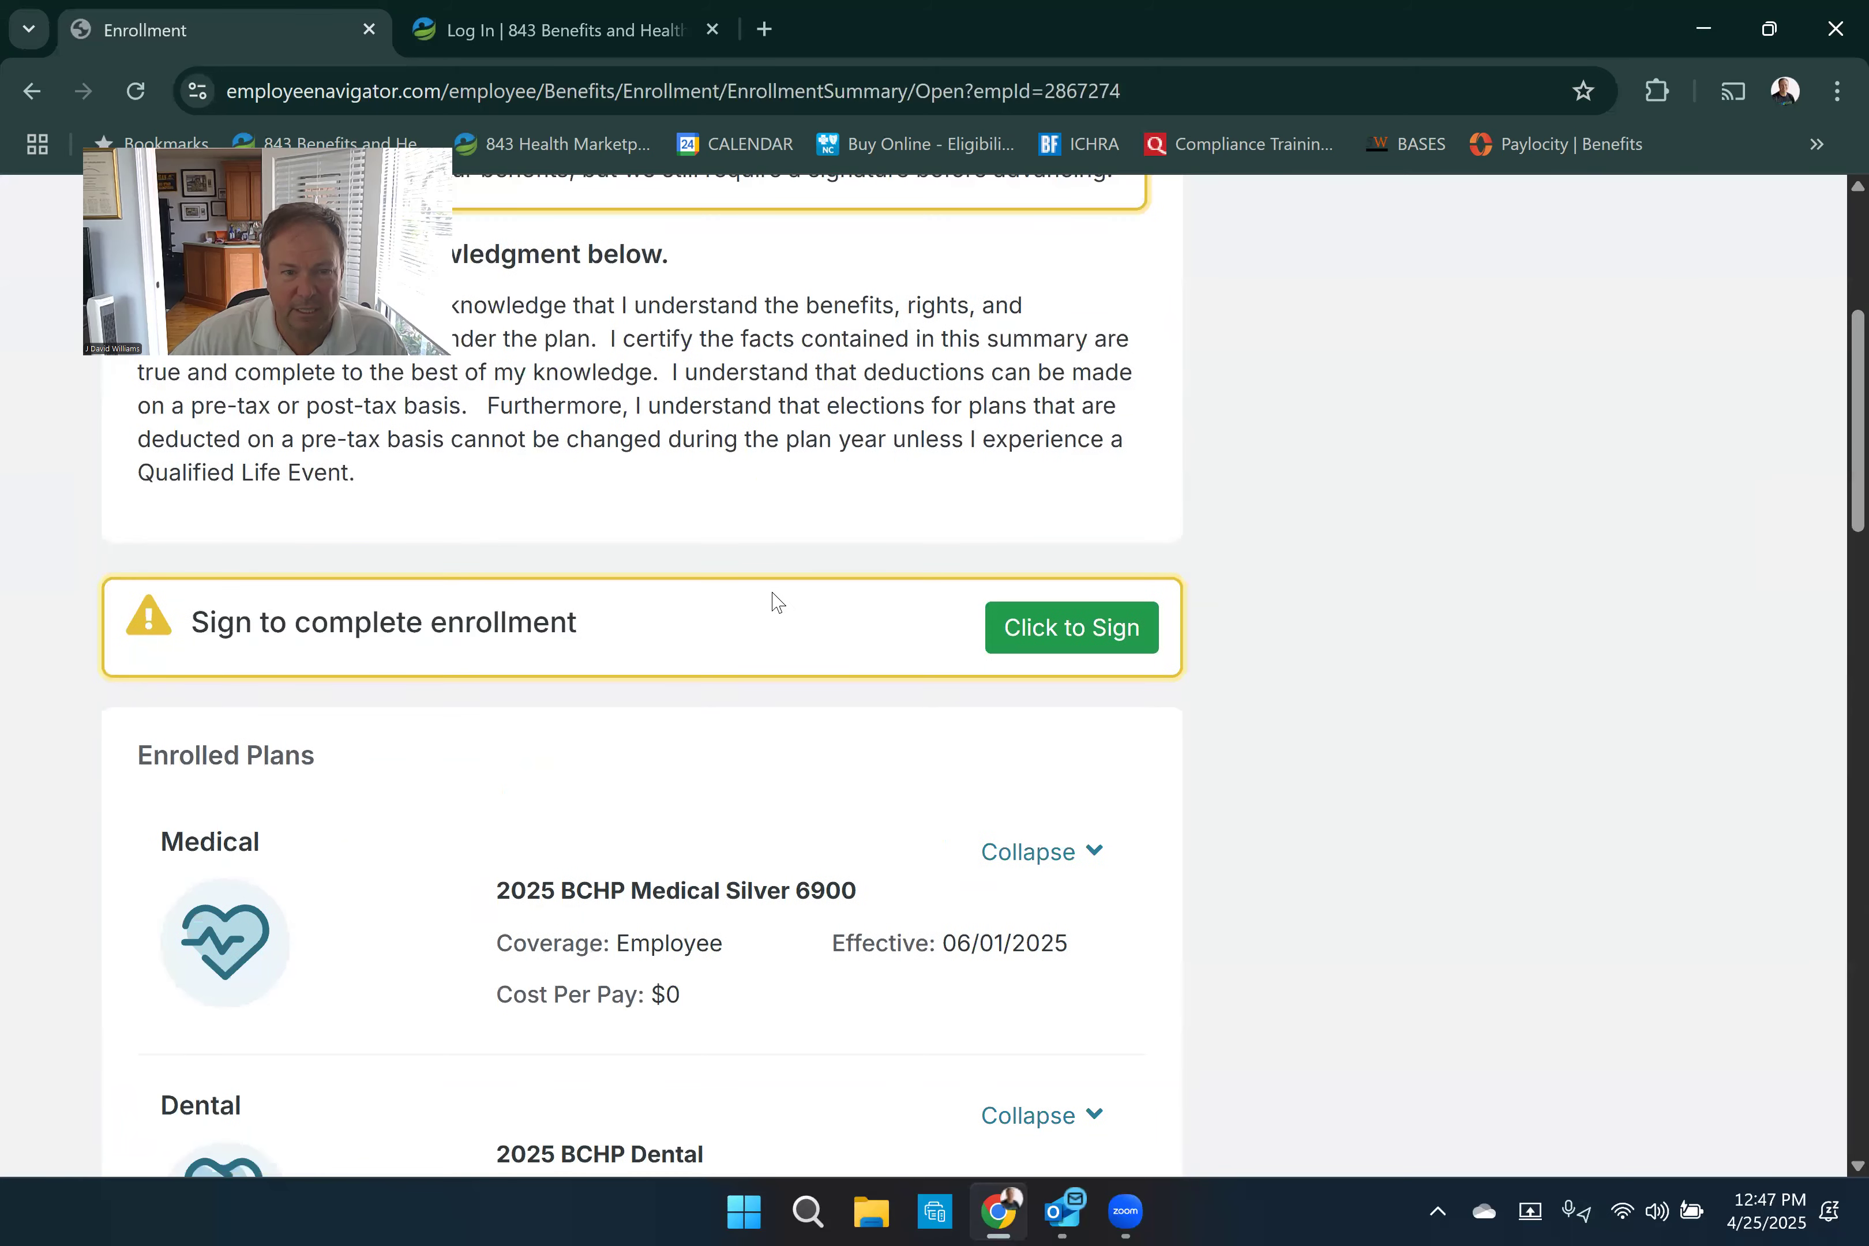
pyautogui.scroll(-3, 774, 601)
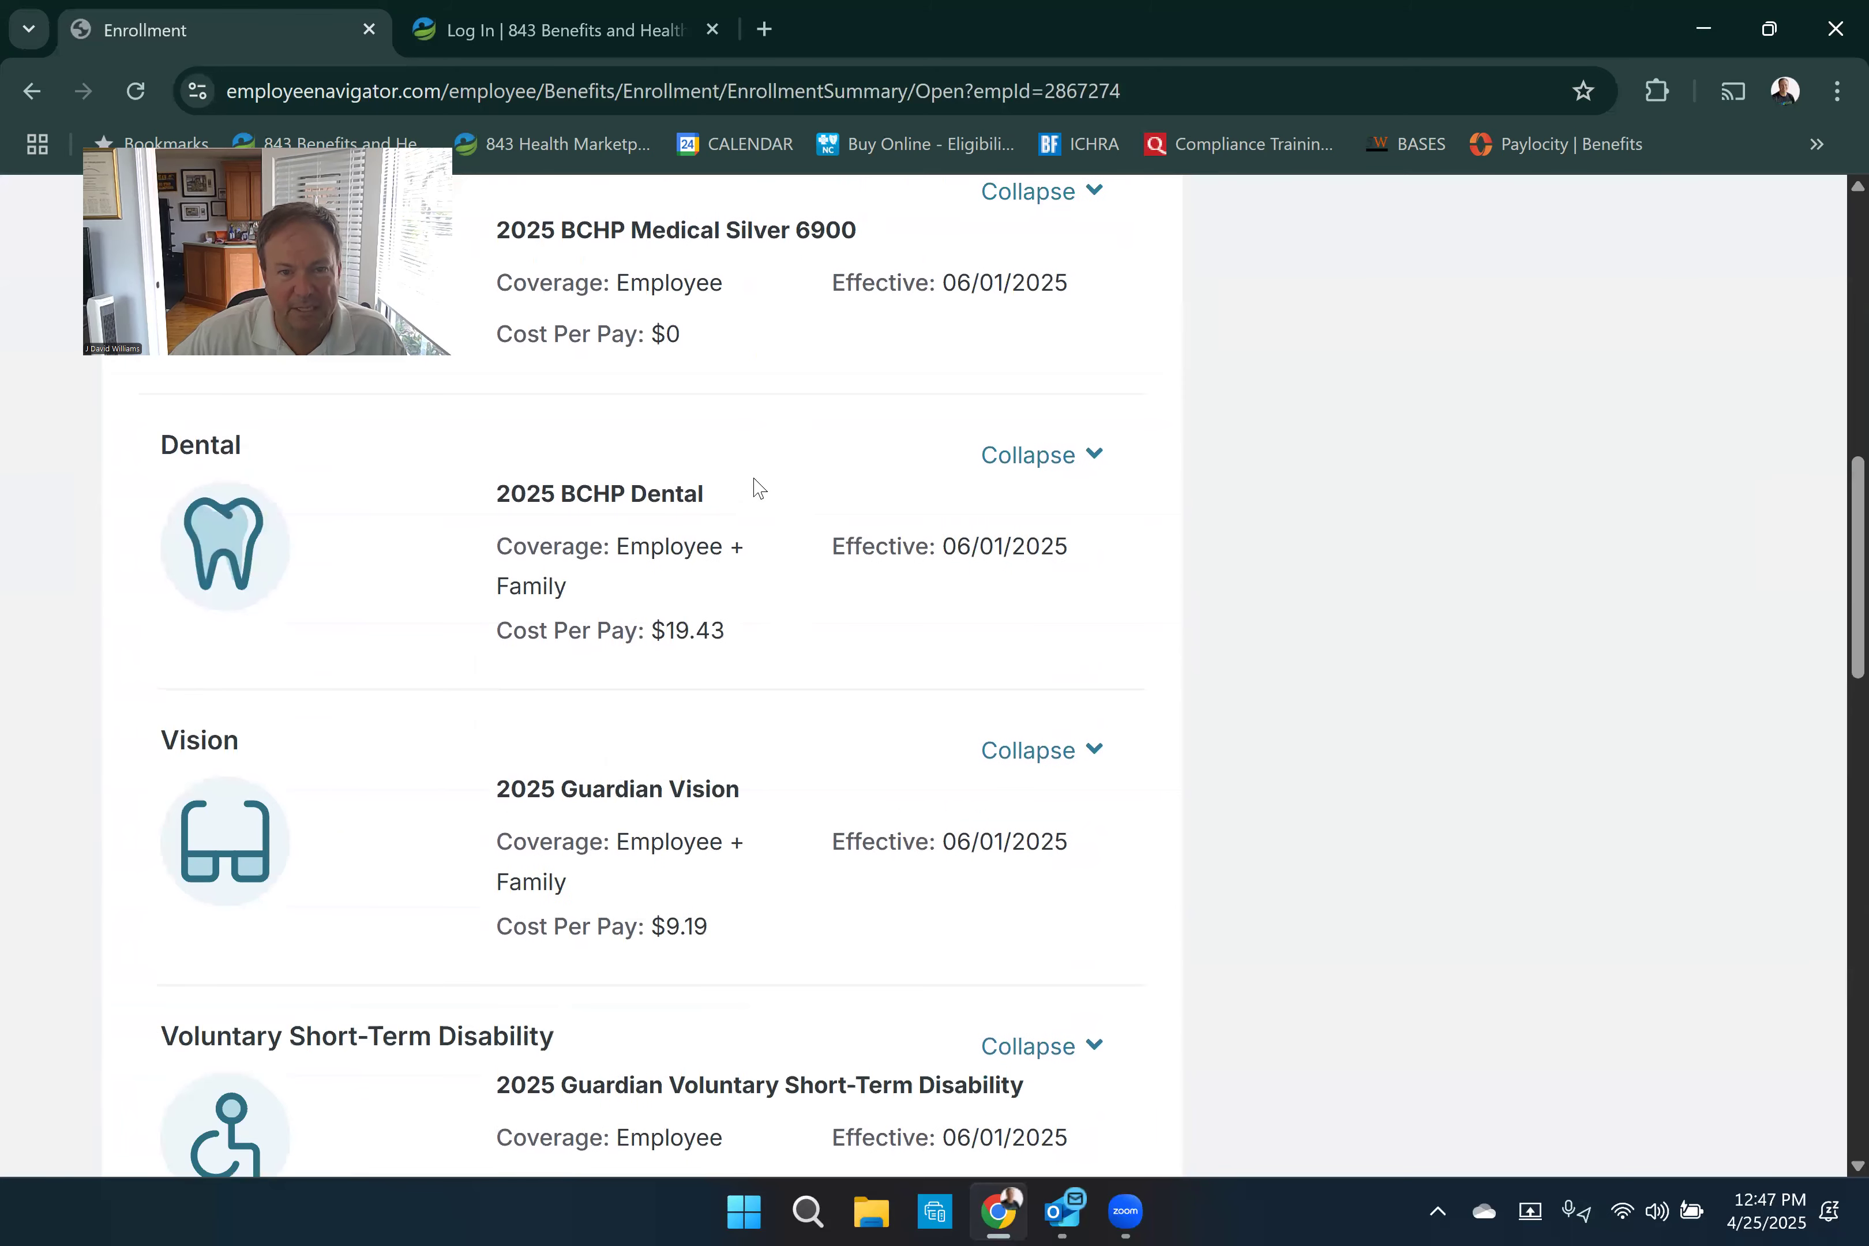
pyautogui.scroll(-3, 748, 514)
pyautogui.scroll(-15, 723, 563)
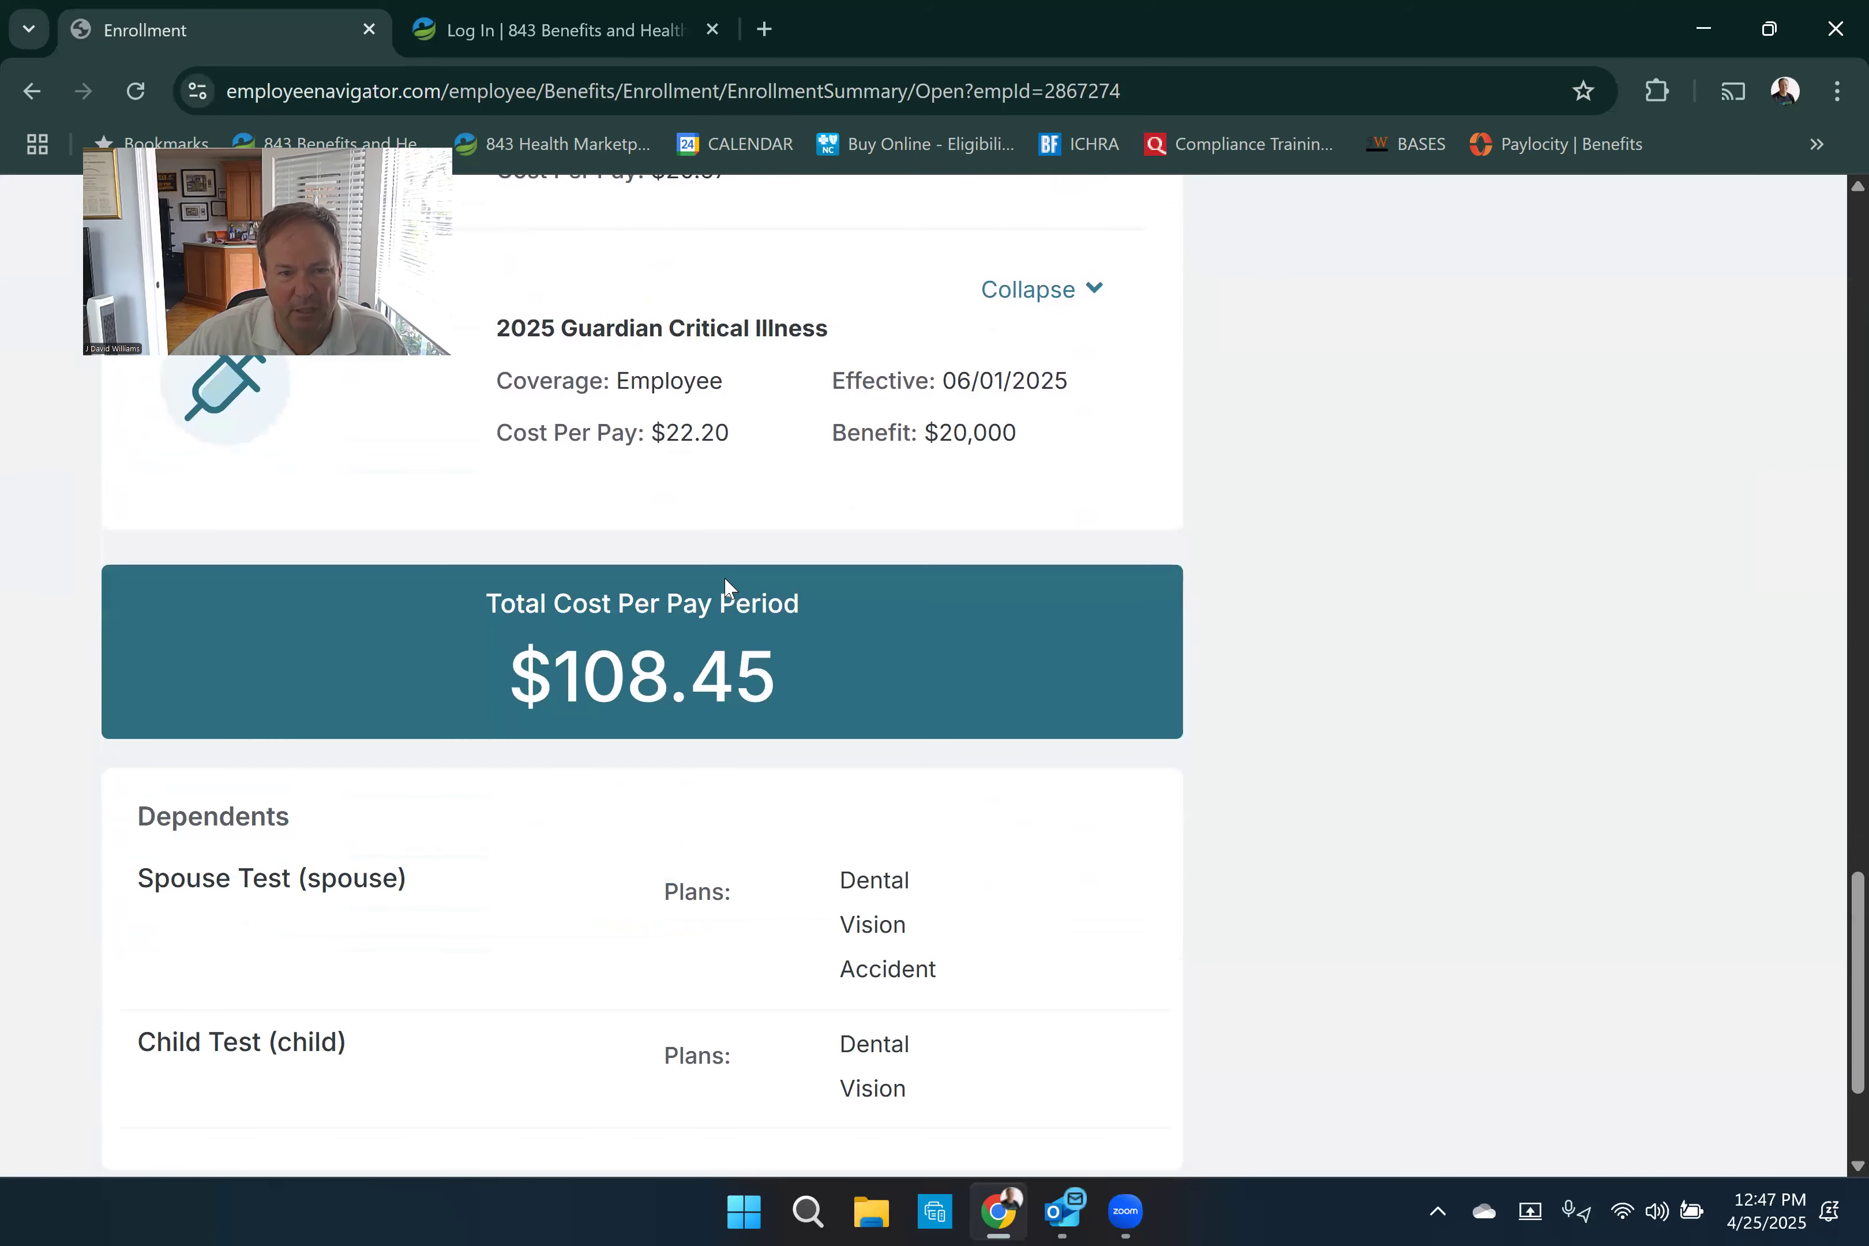
pyautogui.scroll(-2, 724, 576)
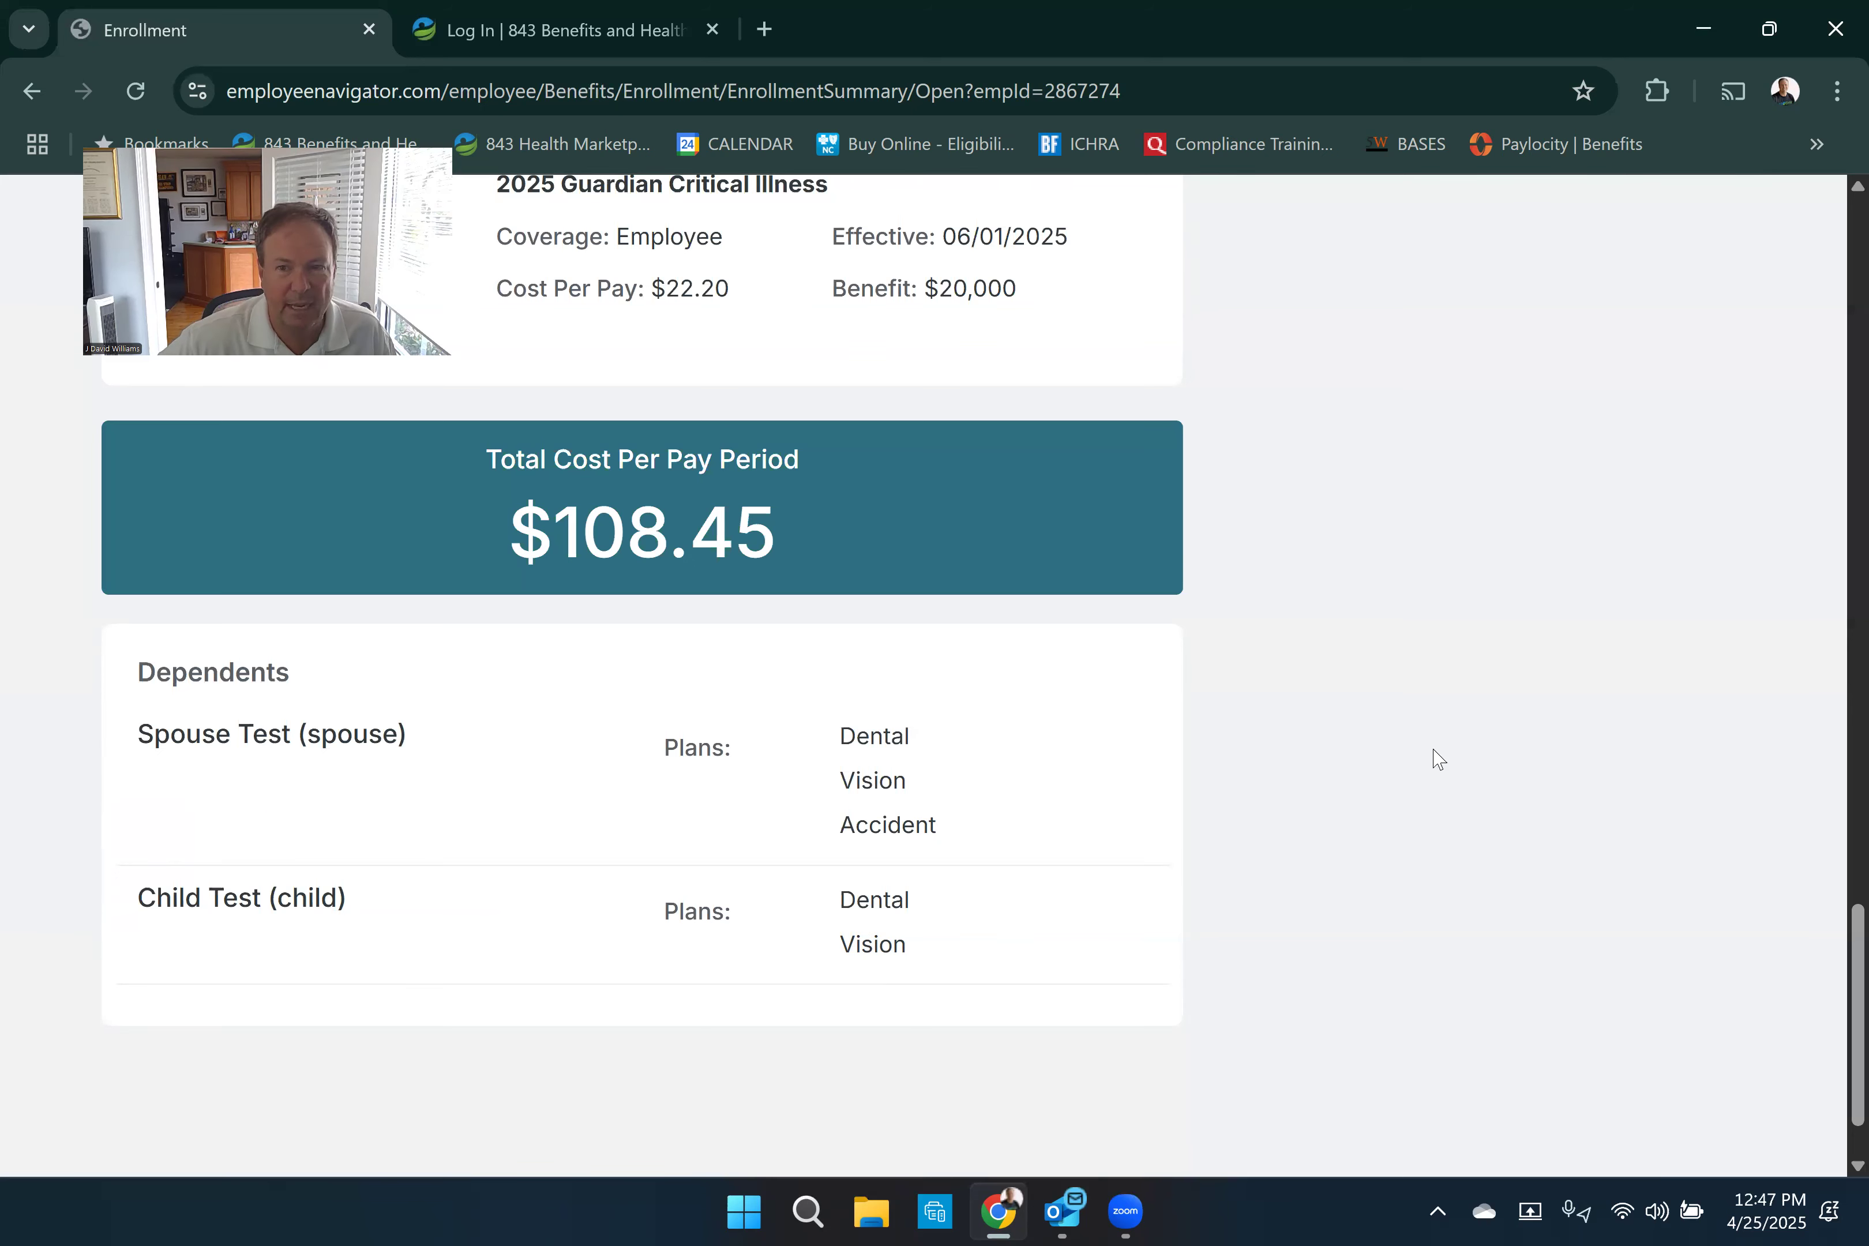
pyautogui.scroll(10, 1432, 755)
pyautogui.scroll(10, 1436, 750)
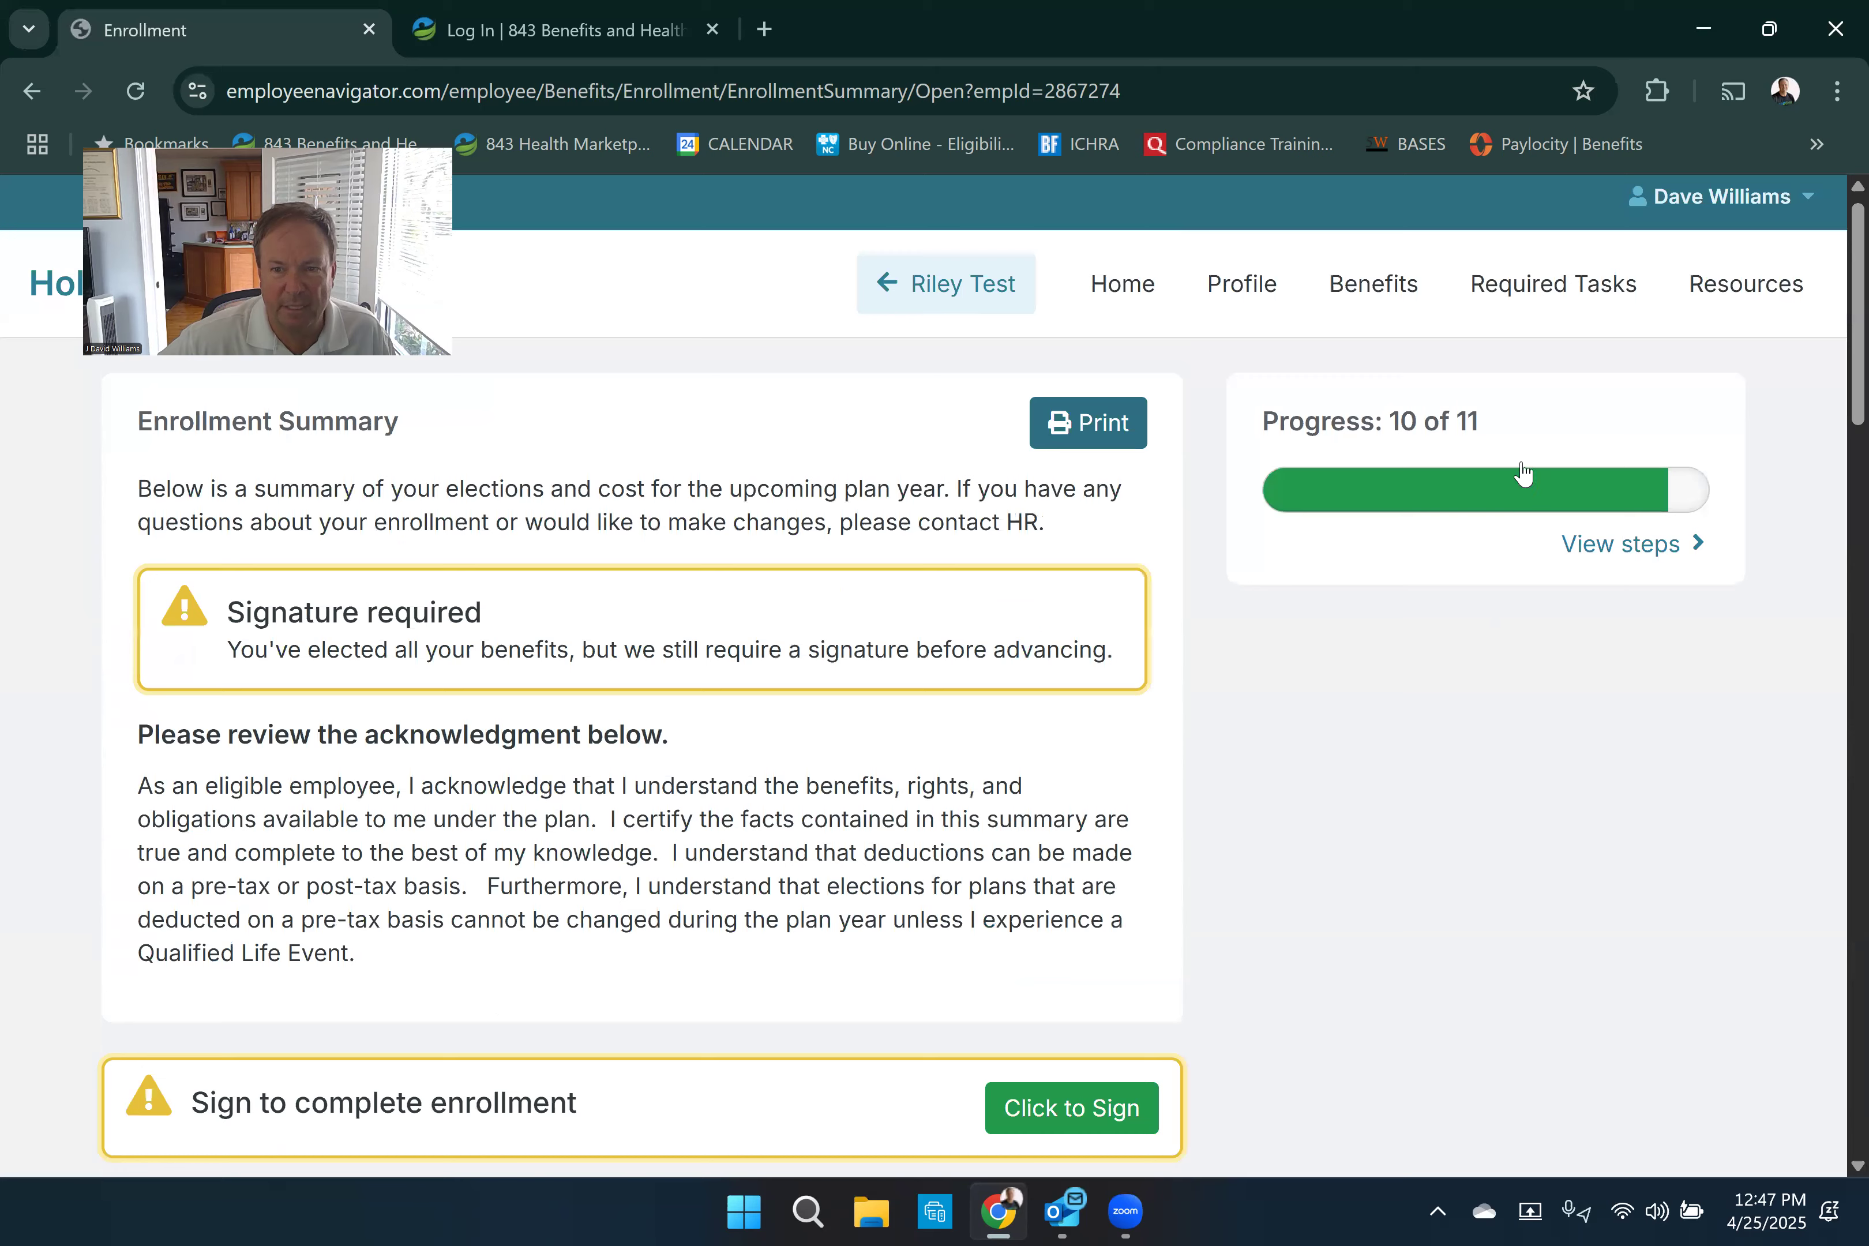
# - Show the list of enrollment steps and reopen the Accident election from it
pyautogui.click(1574, 558)
pyautogui.scroll(-5, 1415, 643)
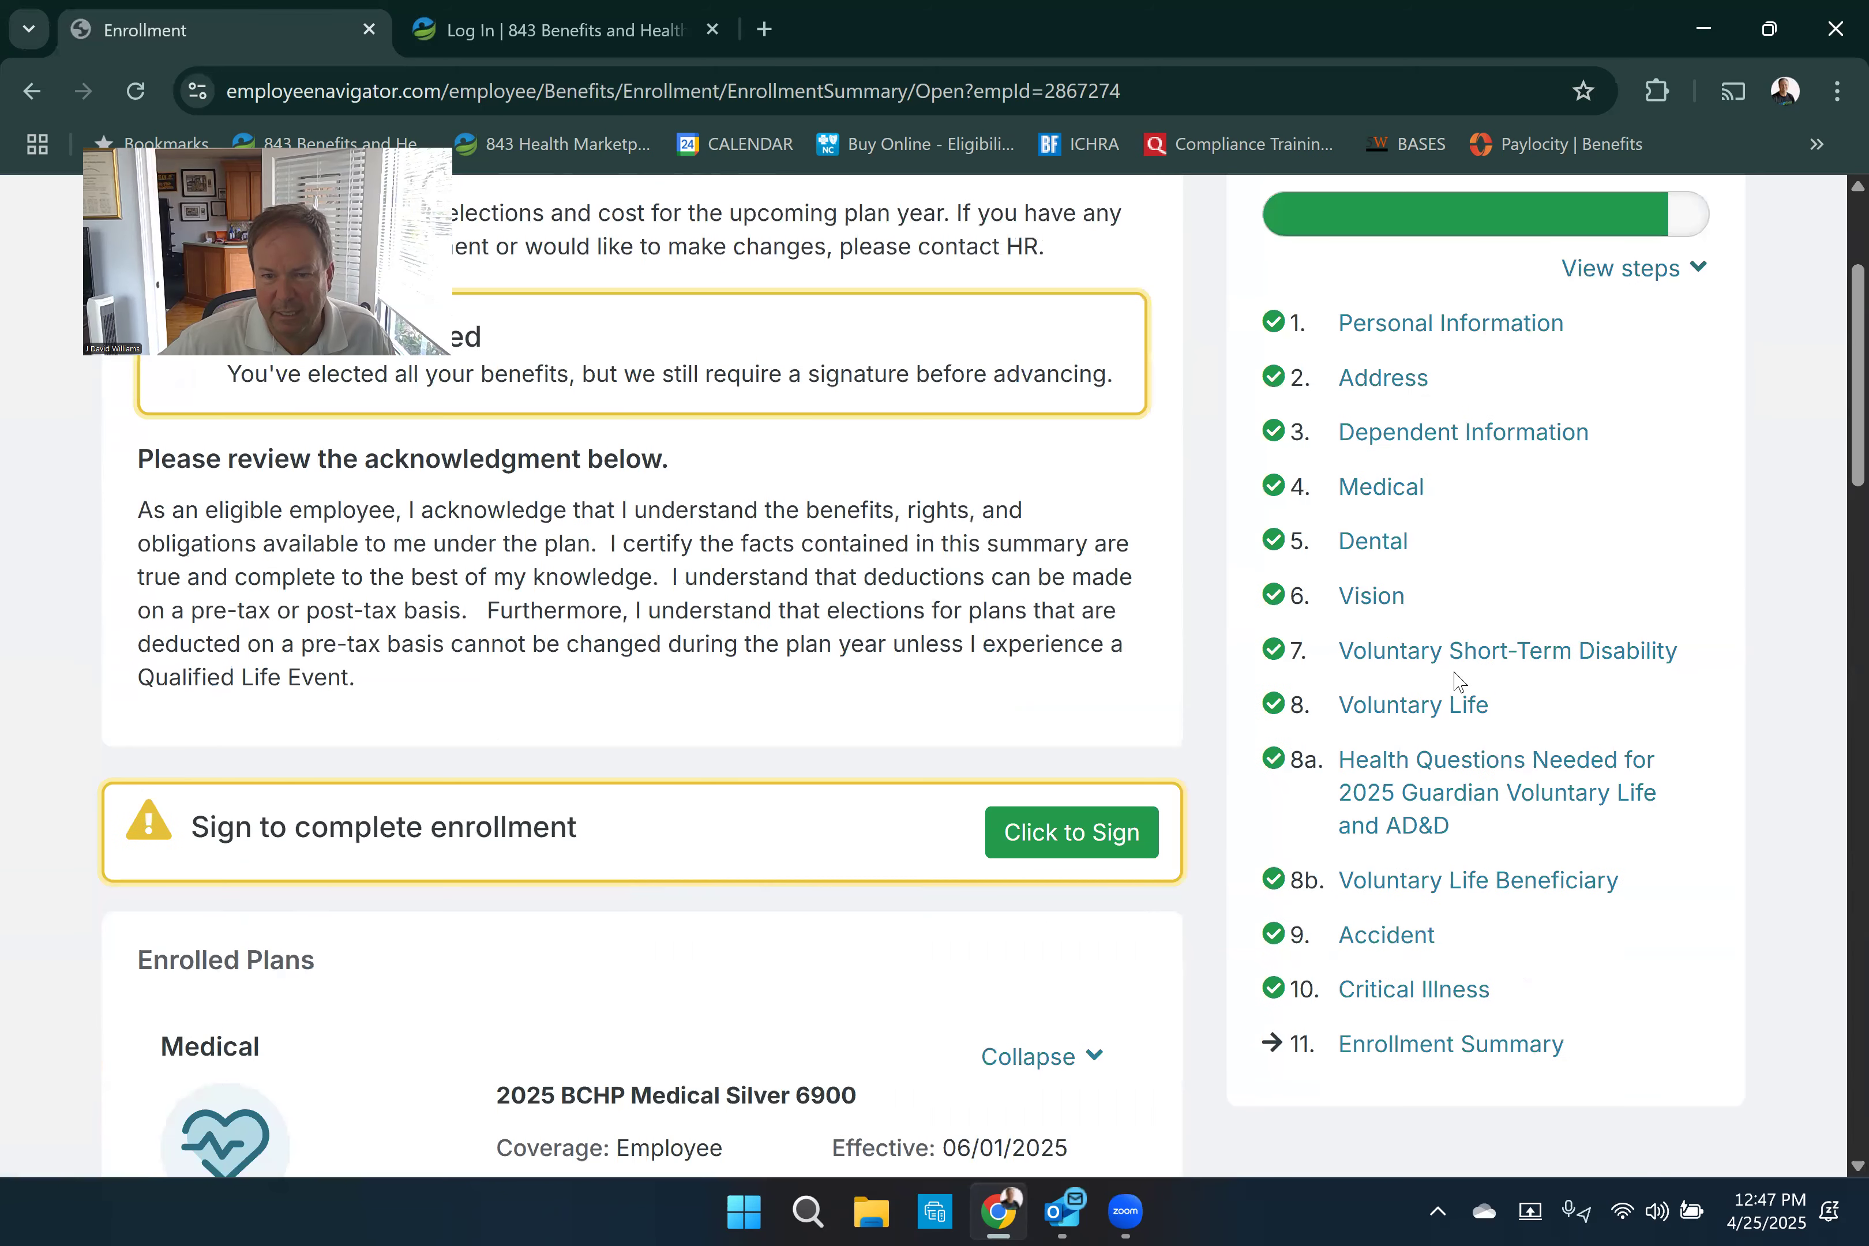
pyautogui.click(1394, 651)
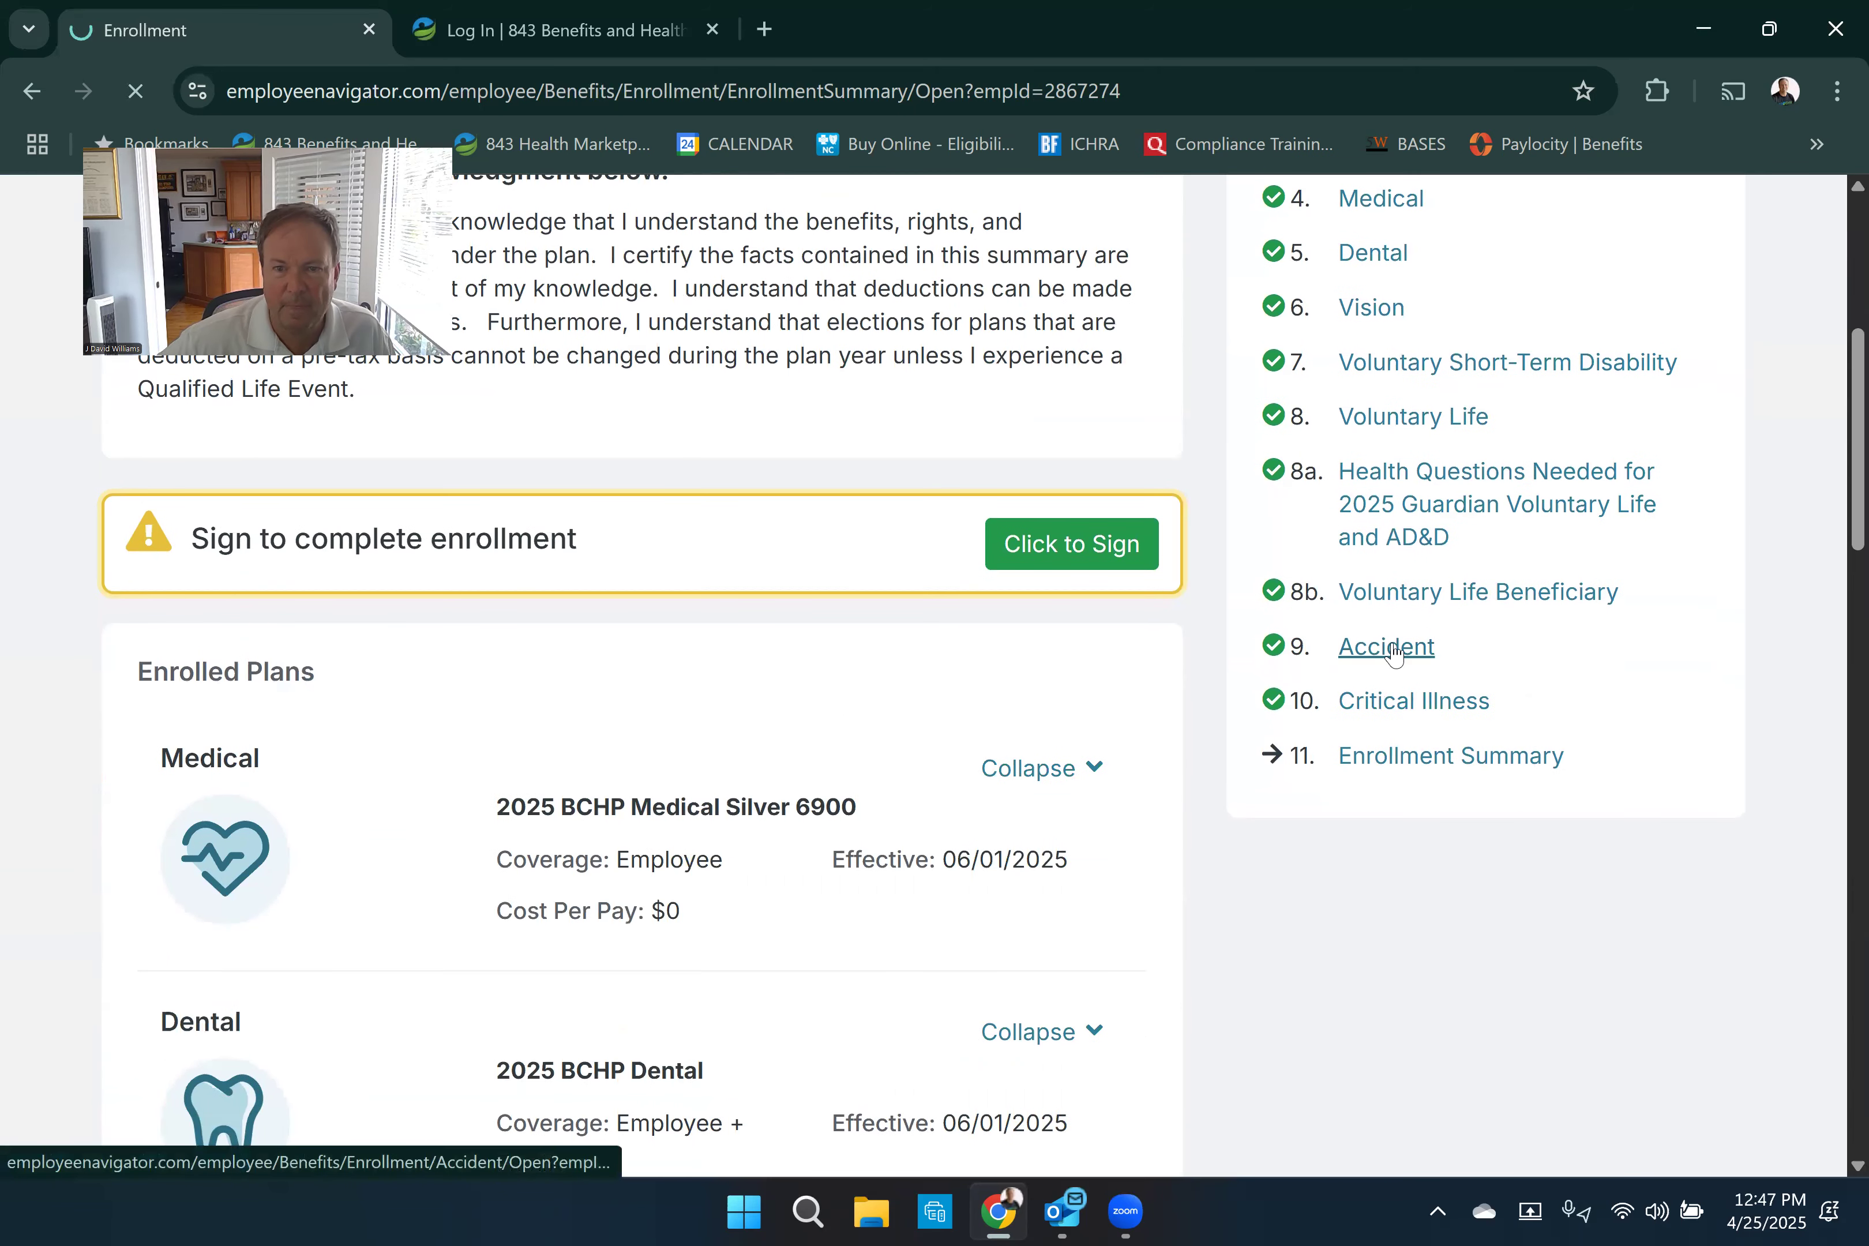
# - Extend the 2025 Guardian Accident coverage to all dependents and save the election
pyautogui.scroll(-3, 788, 653)
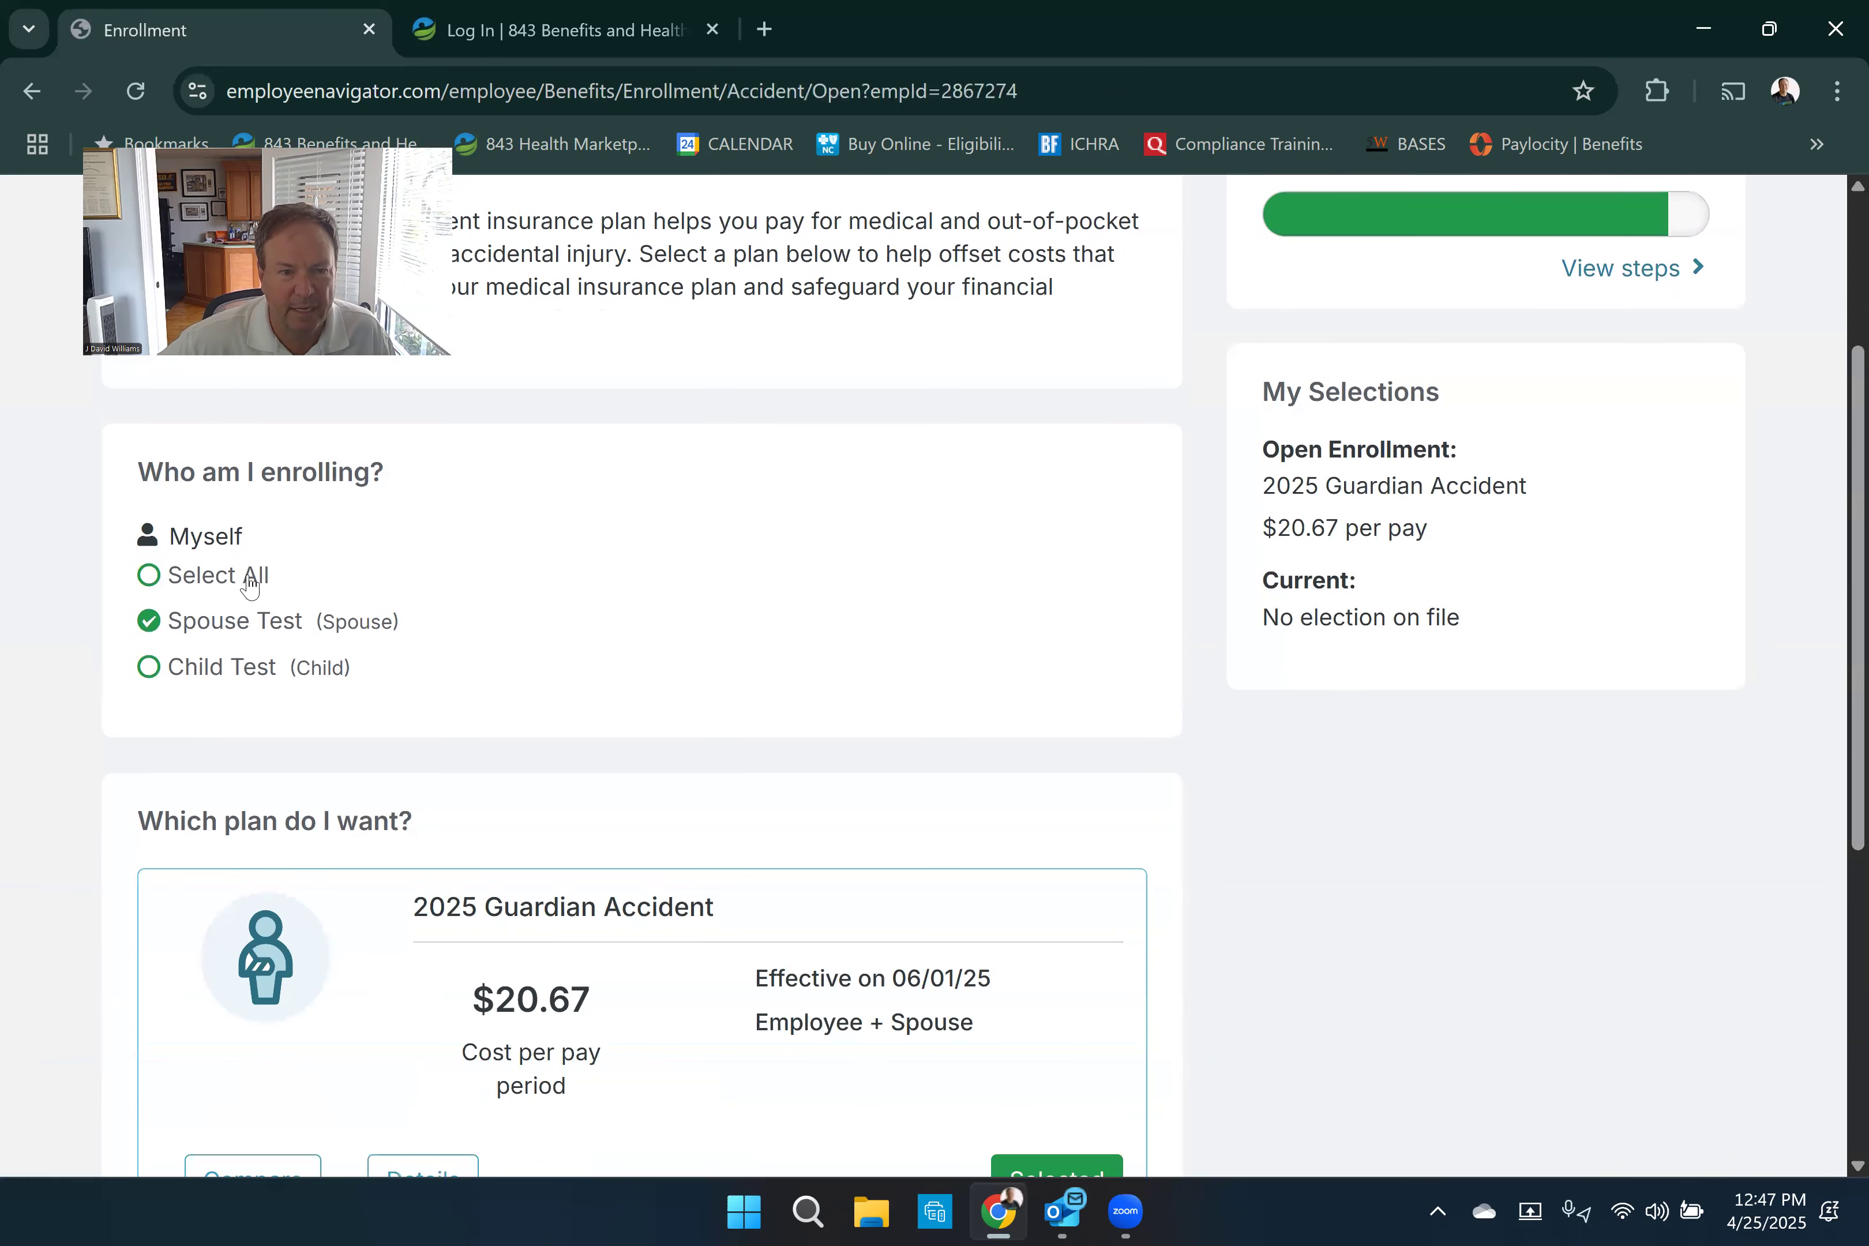
pyautogui.click(159, 577)
pyautogui.scroll(-6, 767, 580)
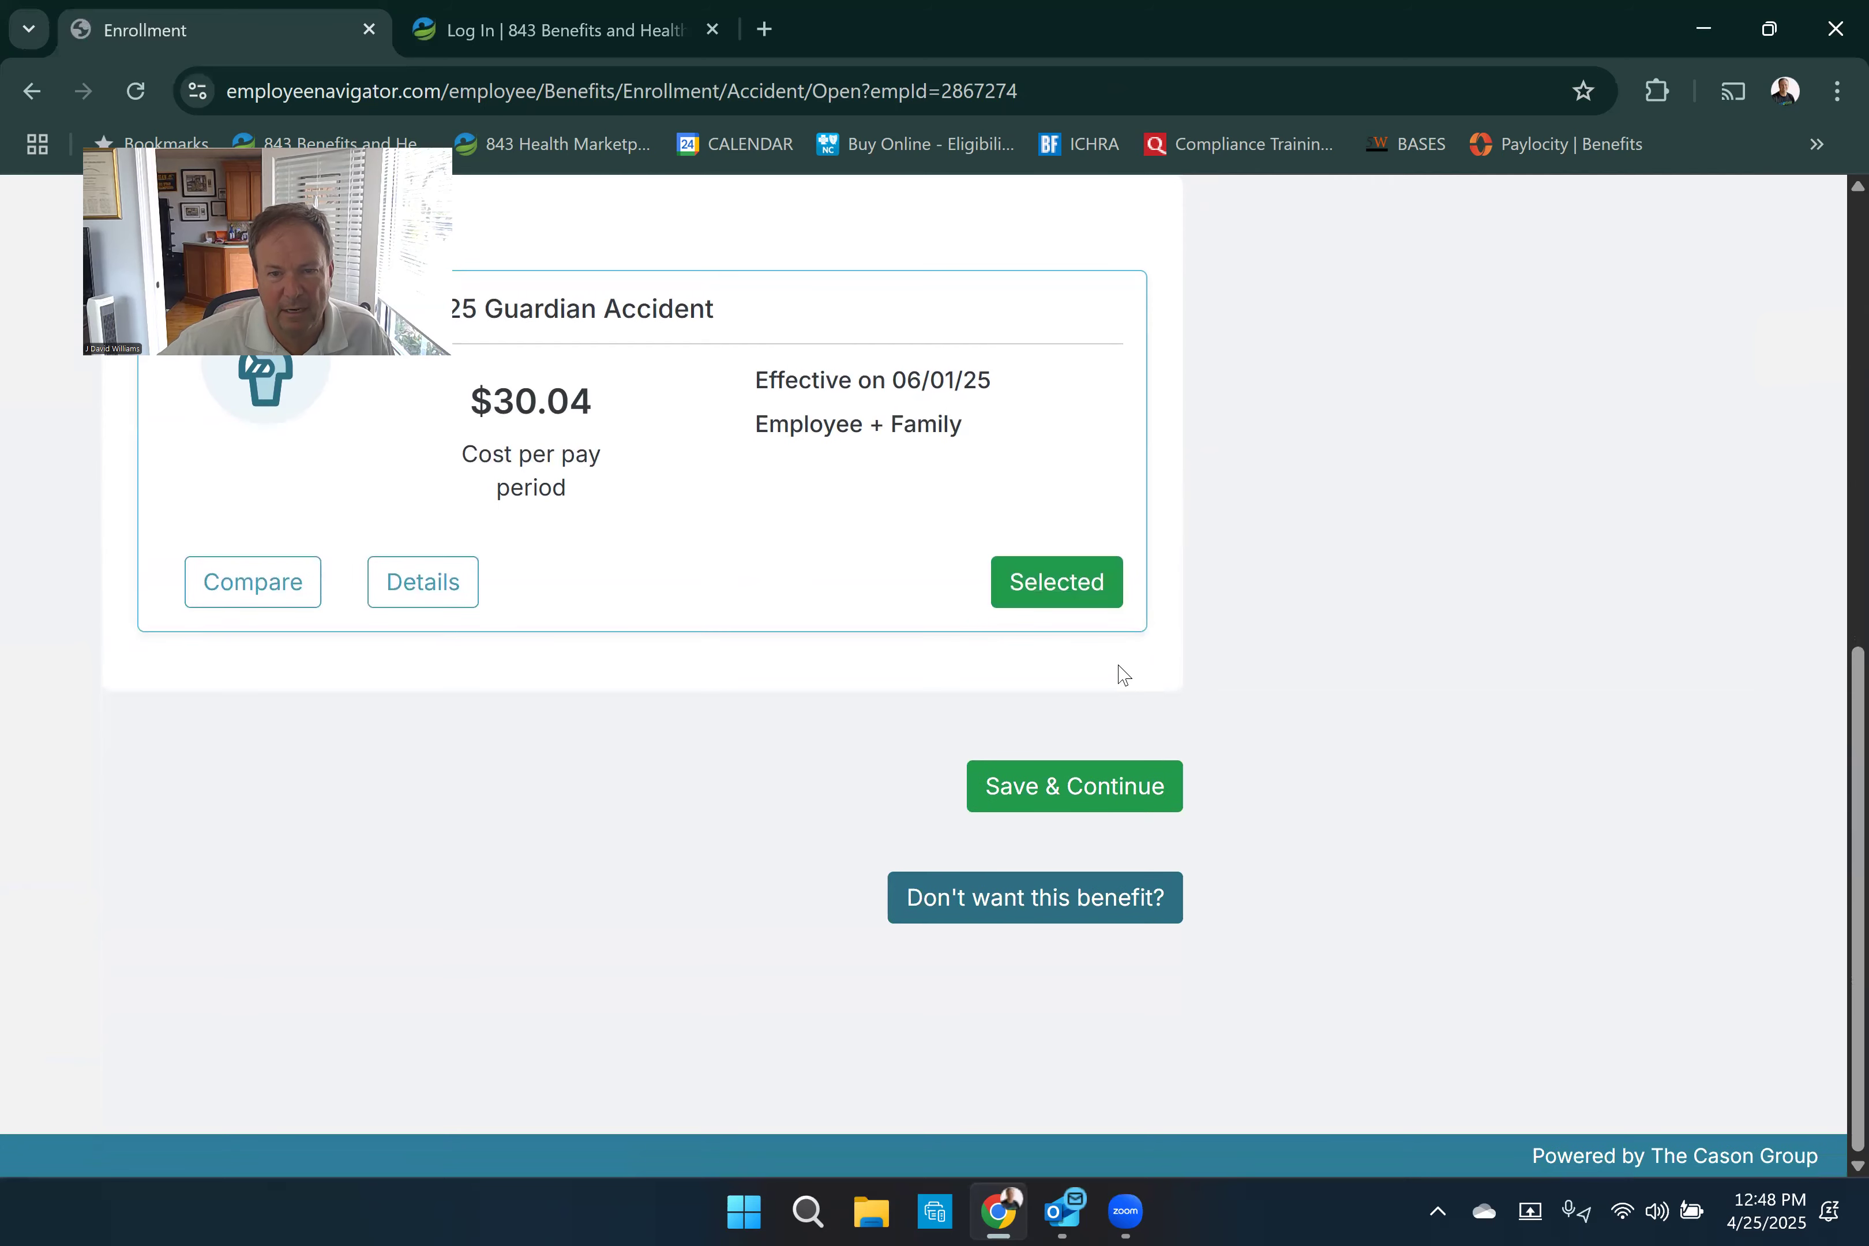
pyautogui.click(1062, 781)
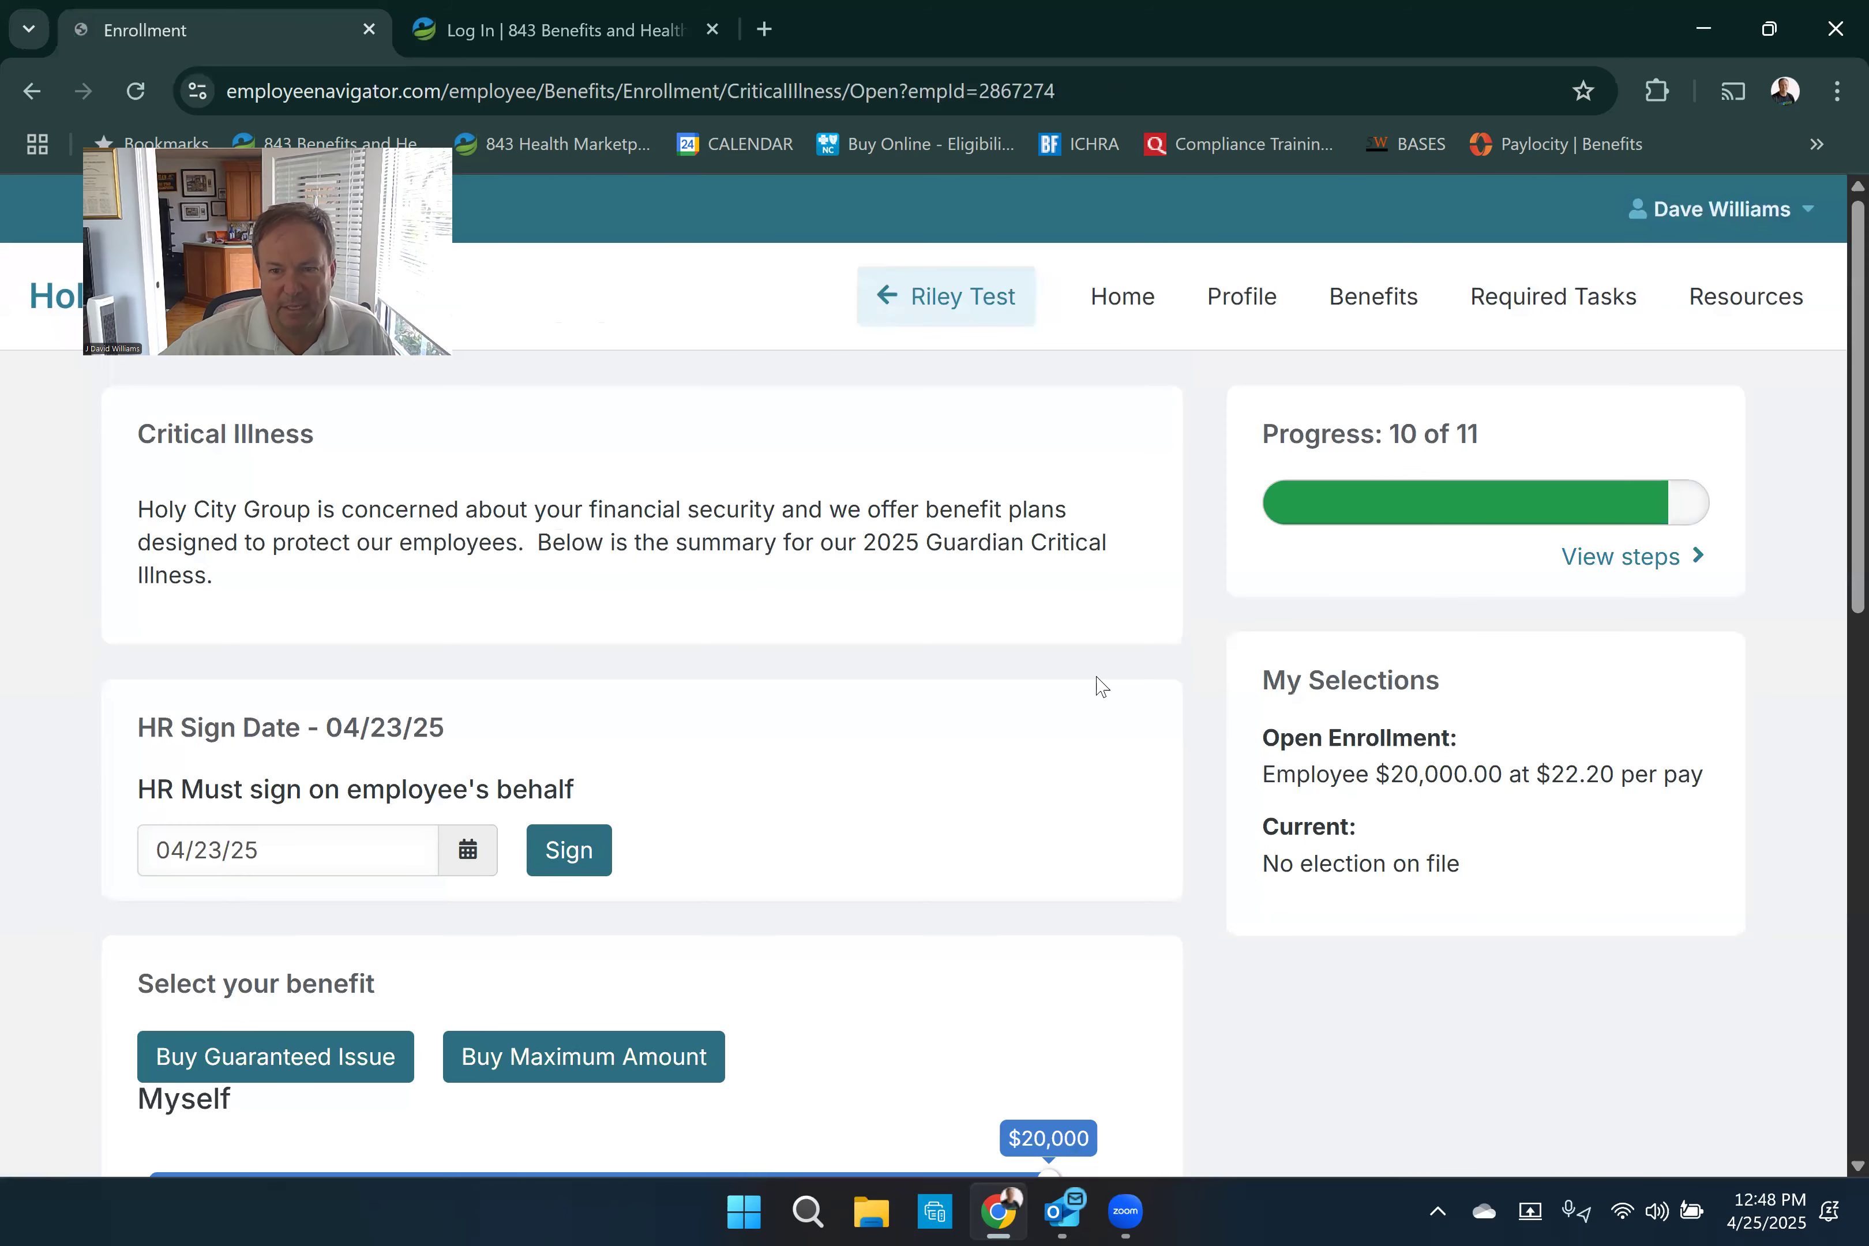
# - Return to the Enrollment Summary from the list of enrollment steps and sign to complete the enrollment
pyautogui.scroll(-6, 1110, 665)
pyautogui.scroll(3, 1565, 325)
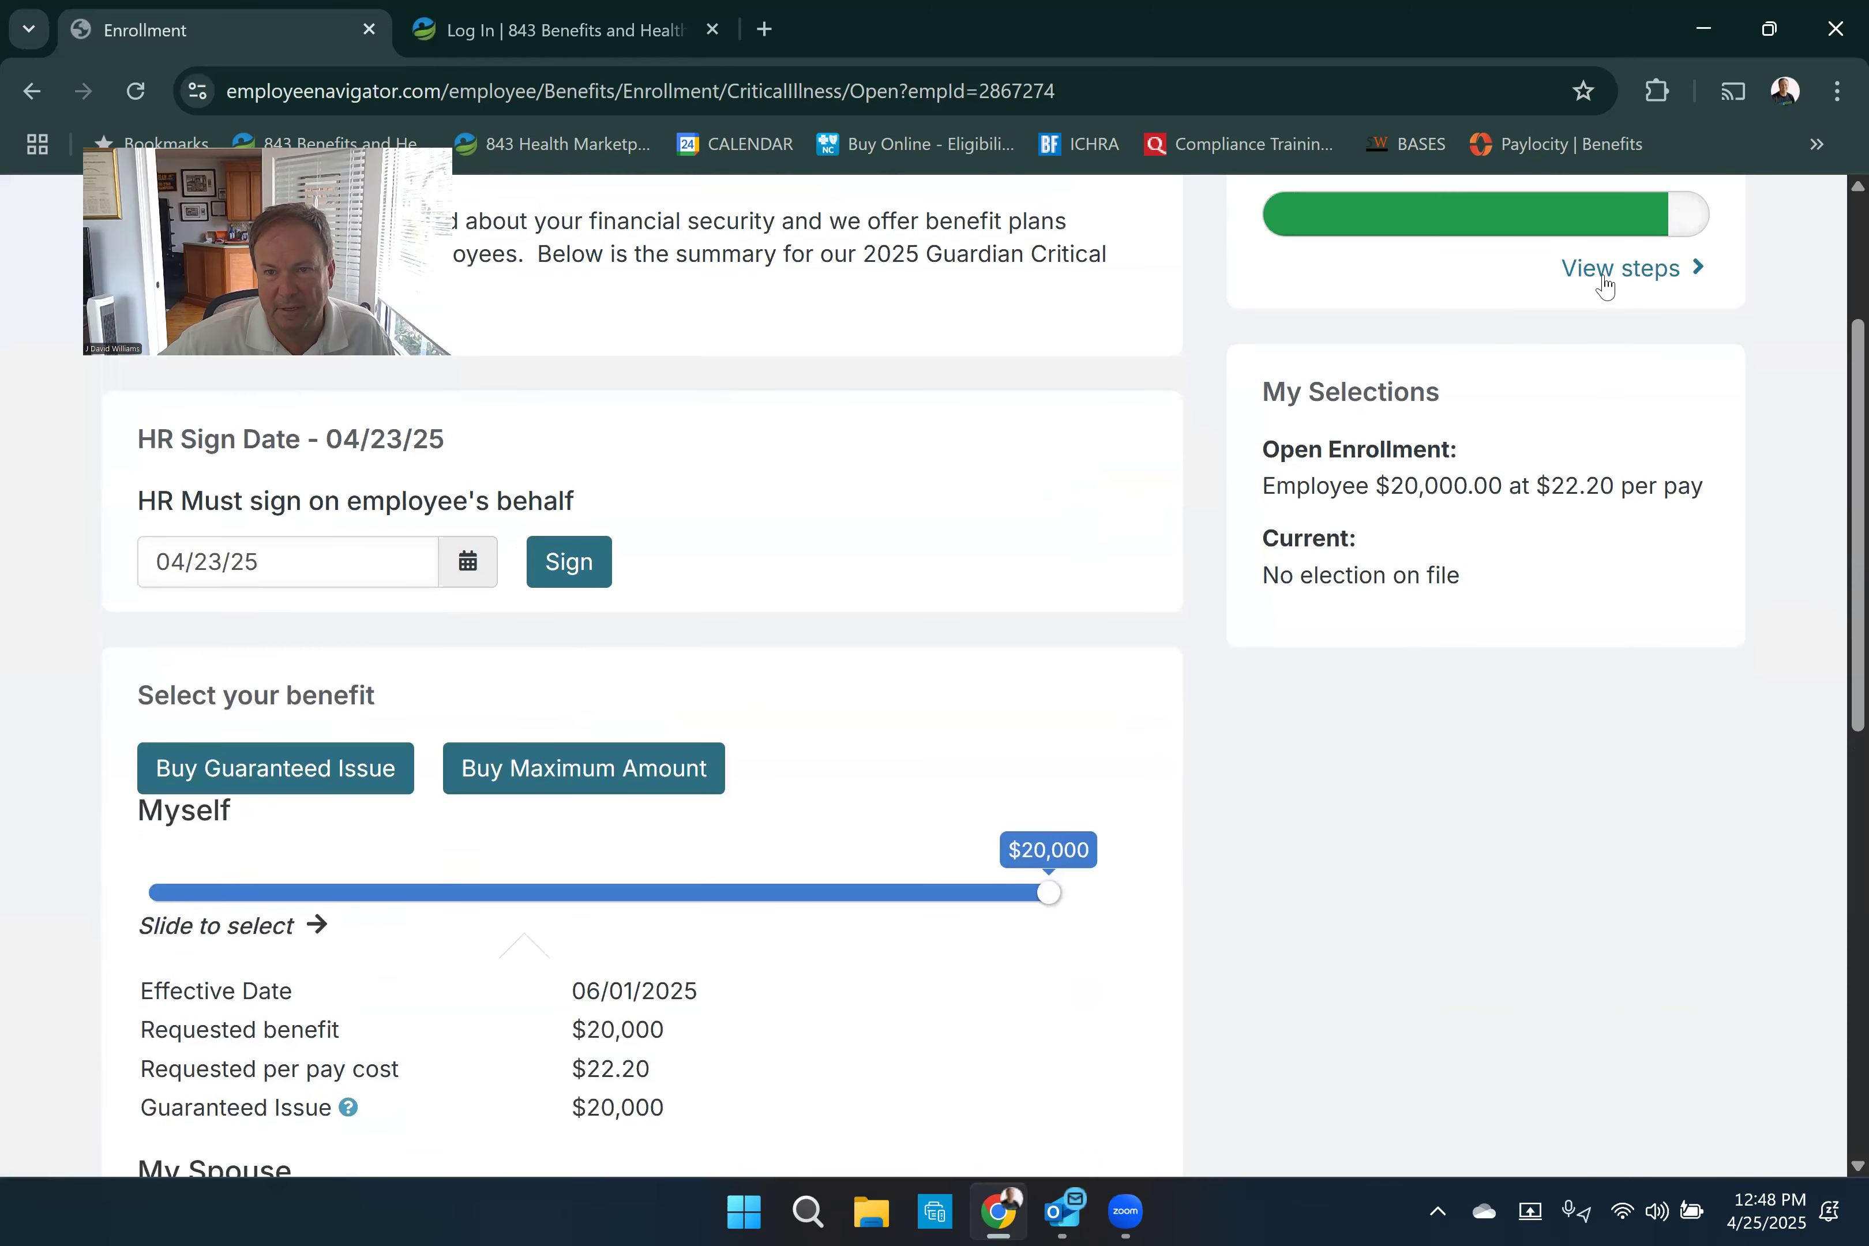
pyautogui.click(1604, 281)
pyautogui.scroll(-3, 1401, 799)
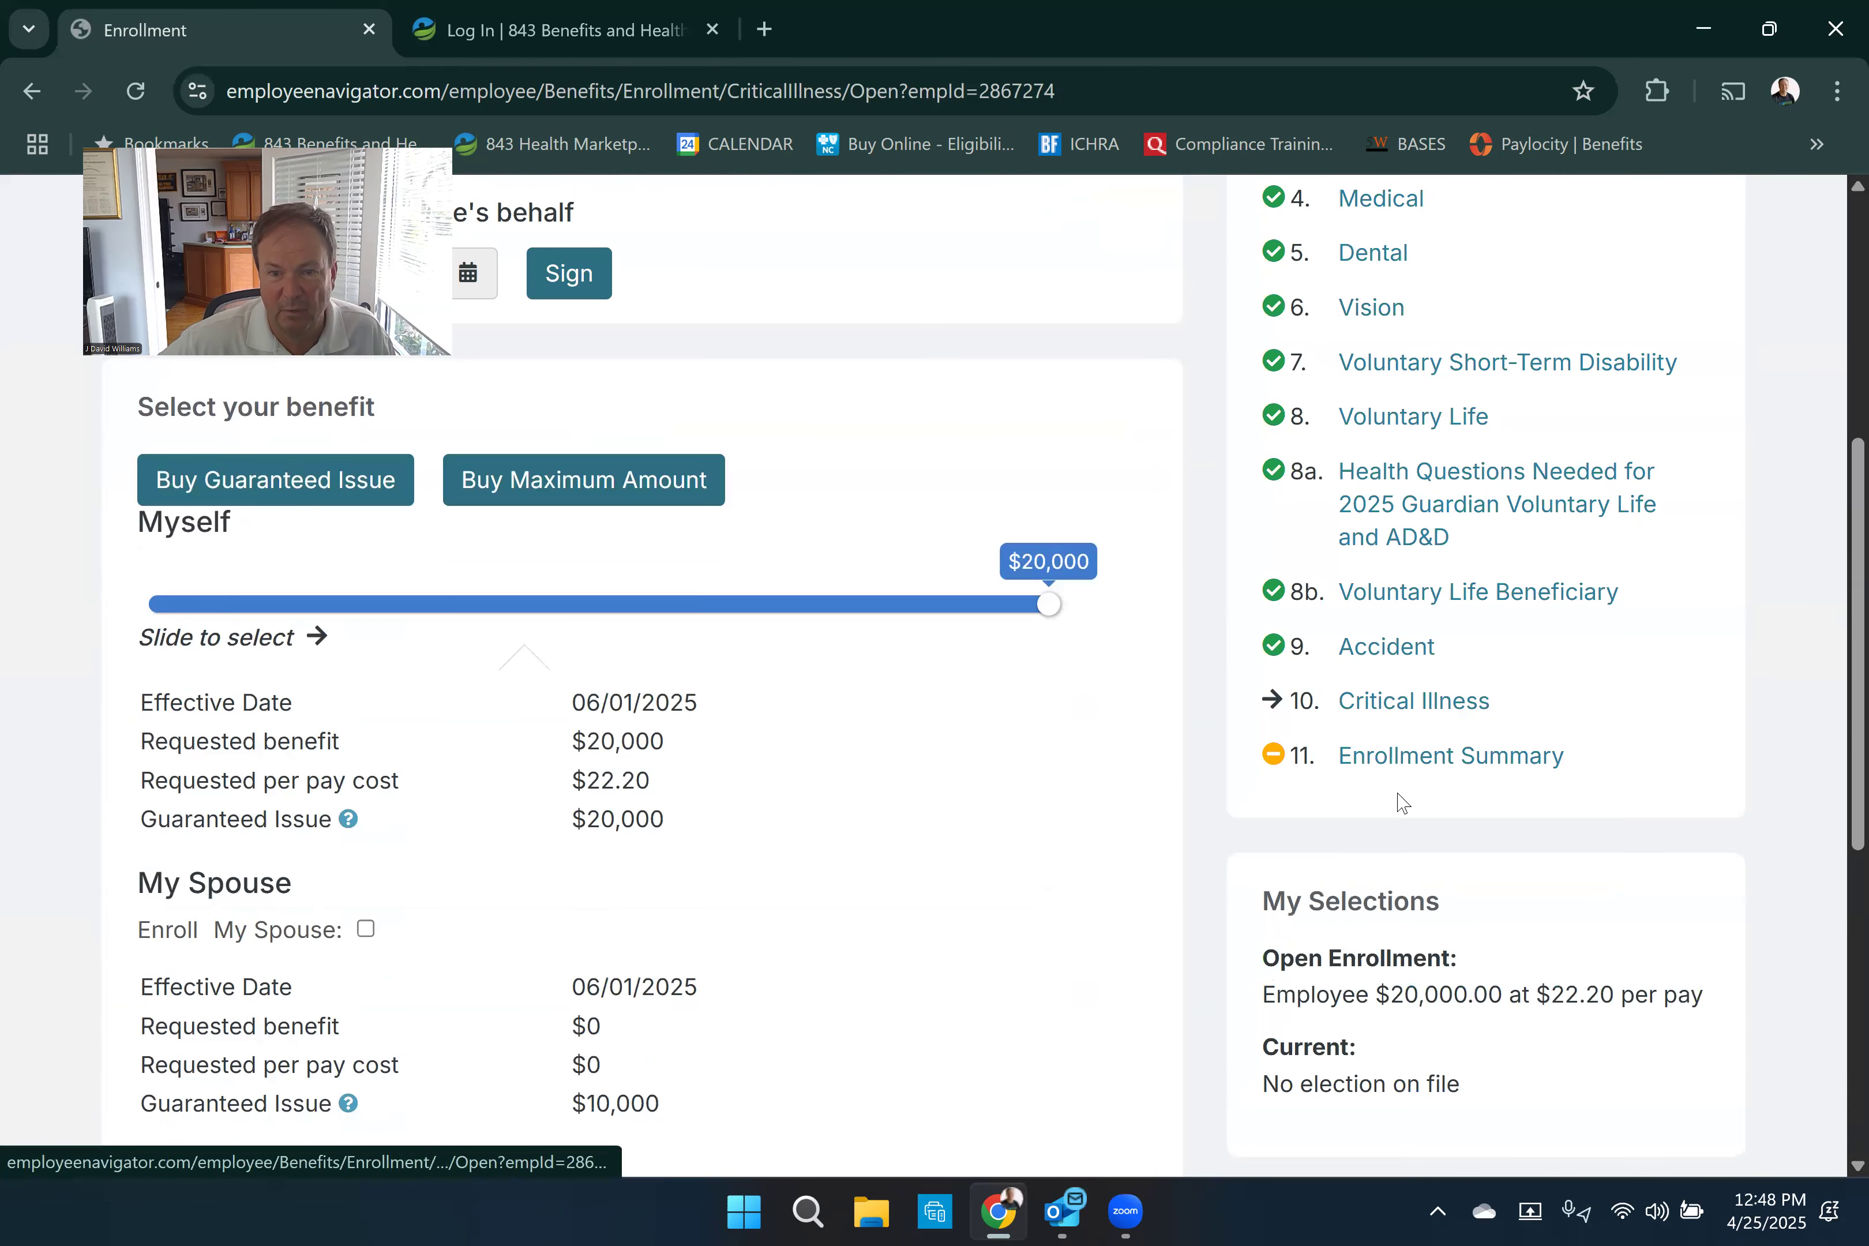
pyautogui.click(1407, 764)
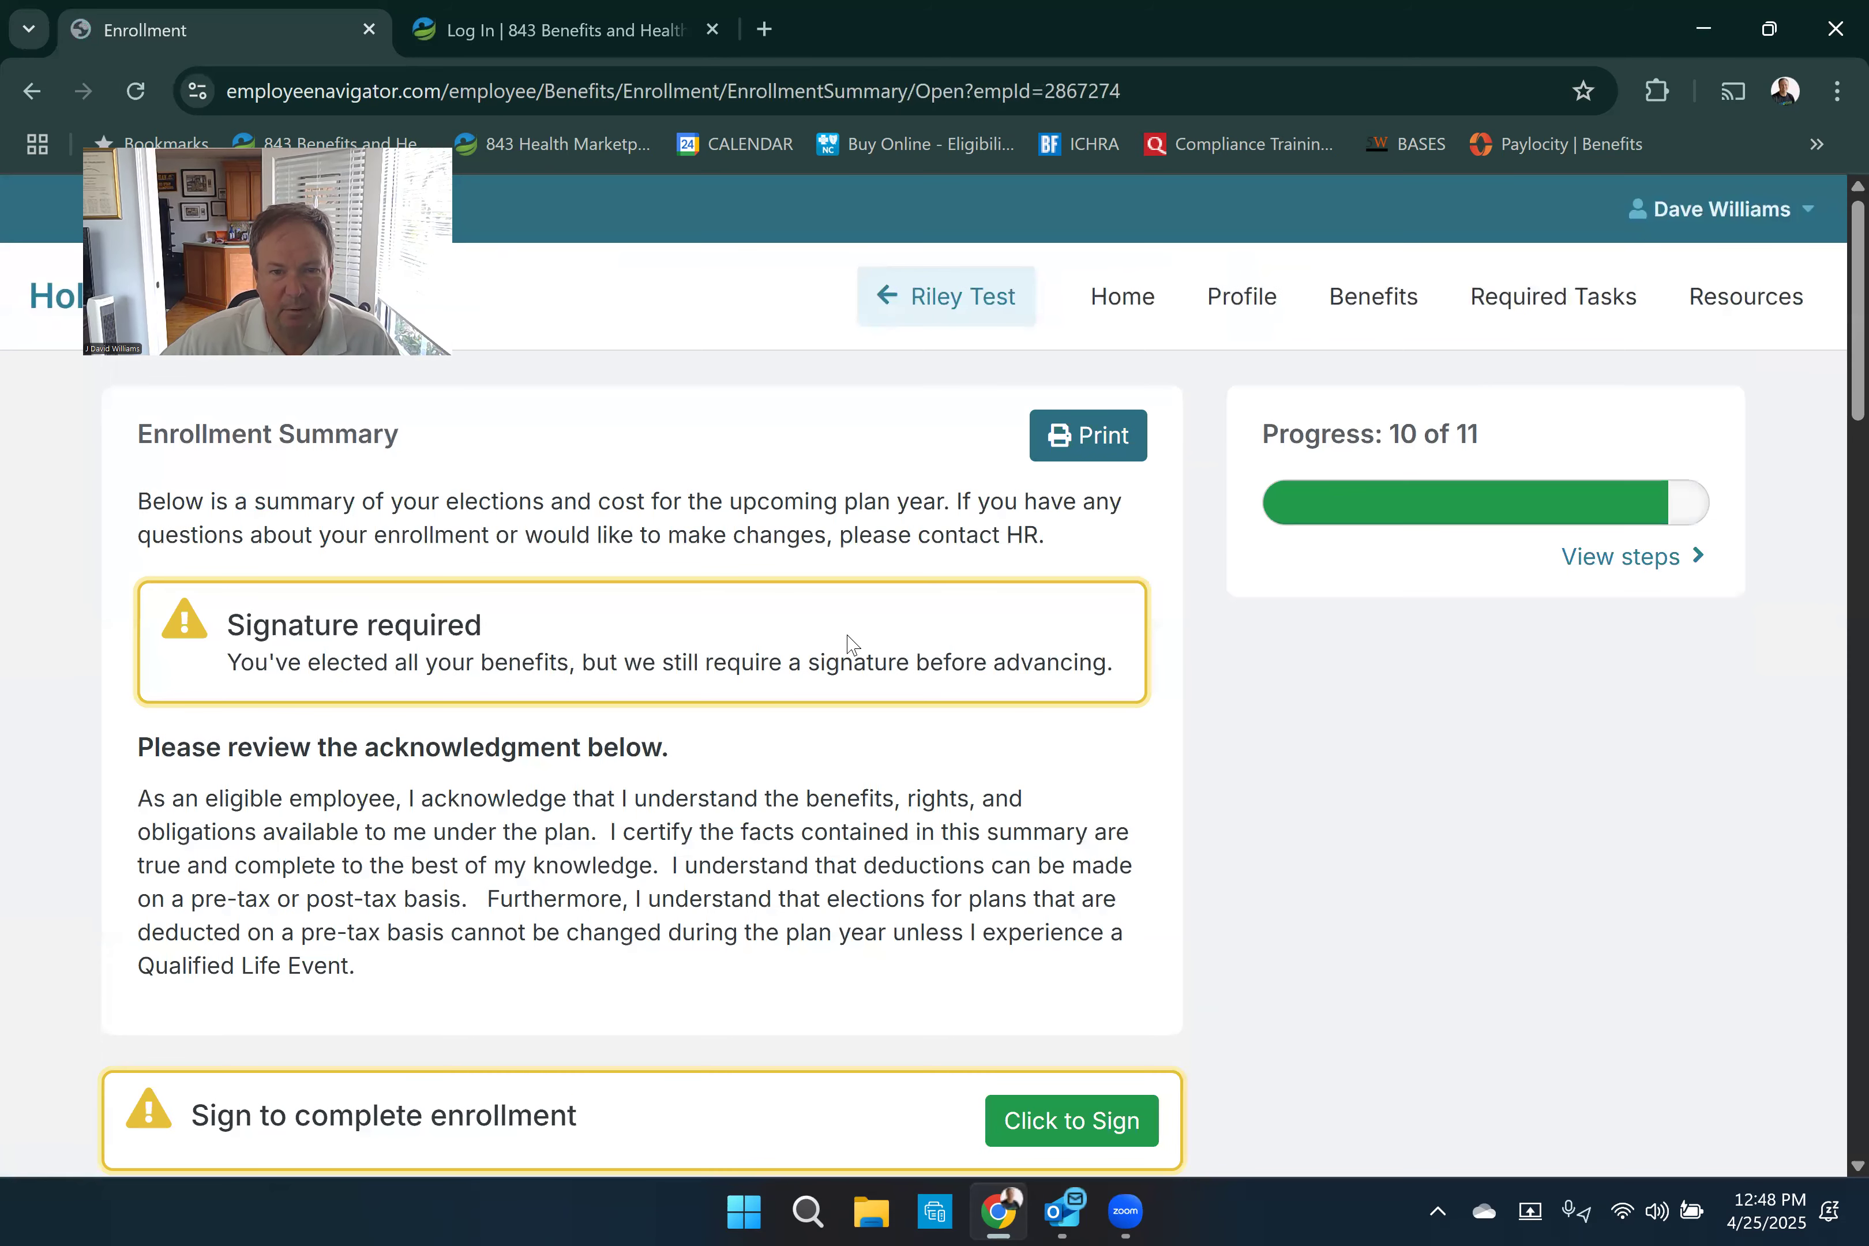
pyautogui.scroll(-5, 1053, 690)
pyautogui.click(1053, 690)
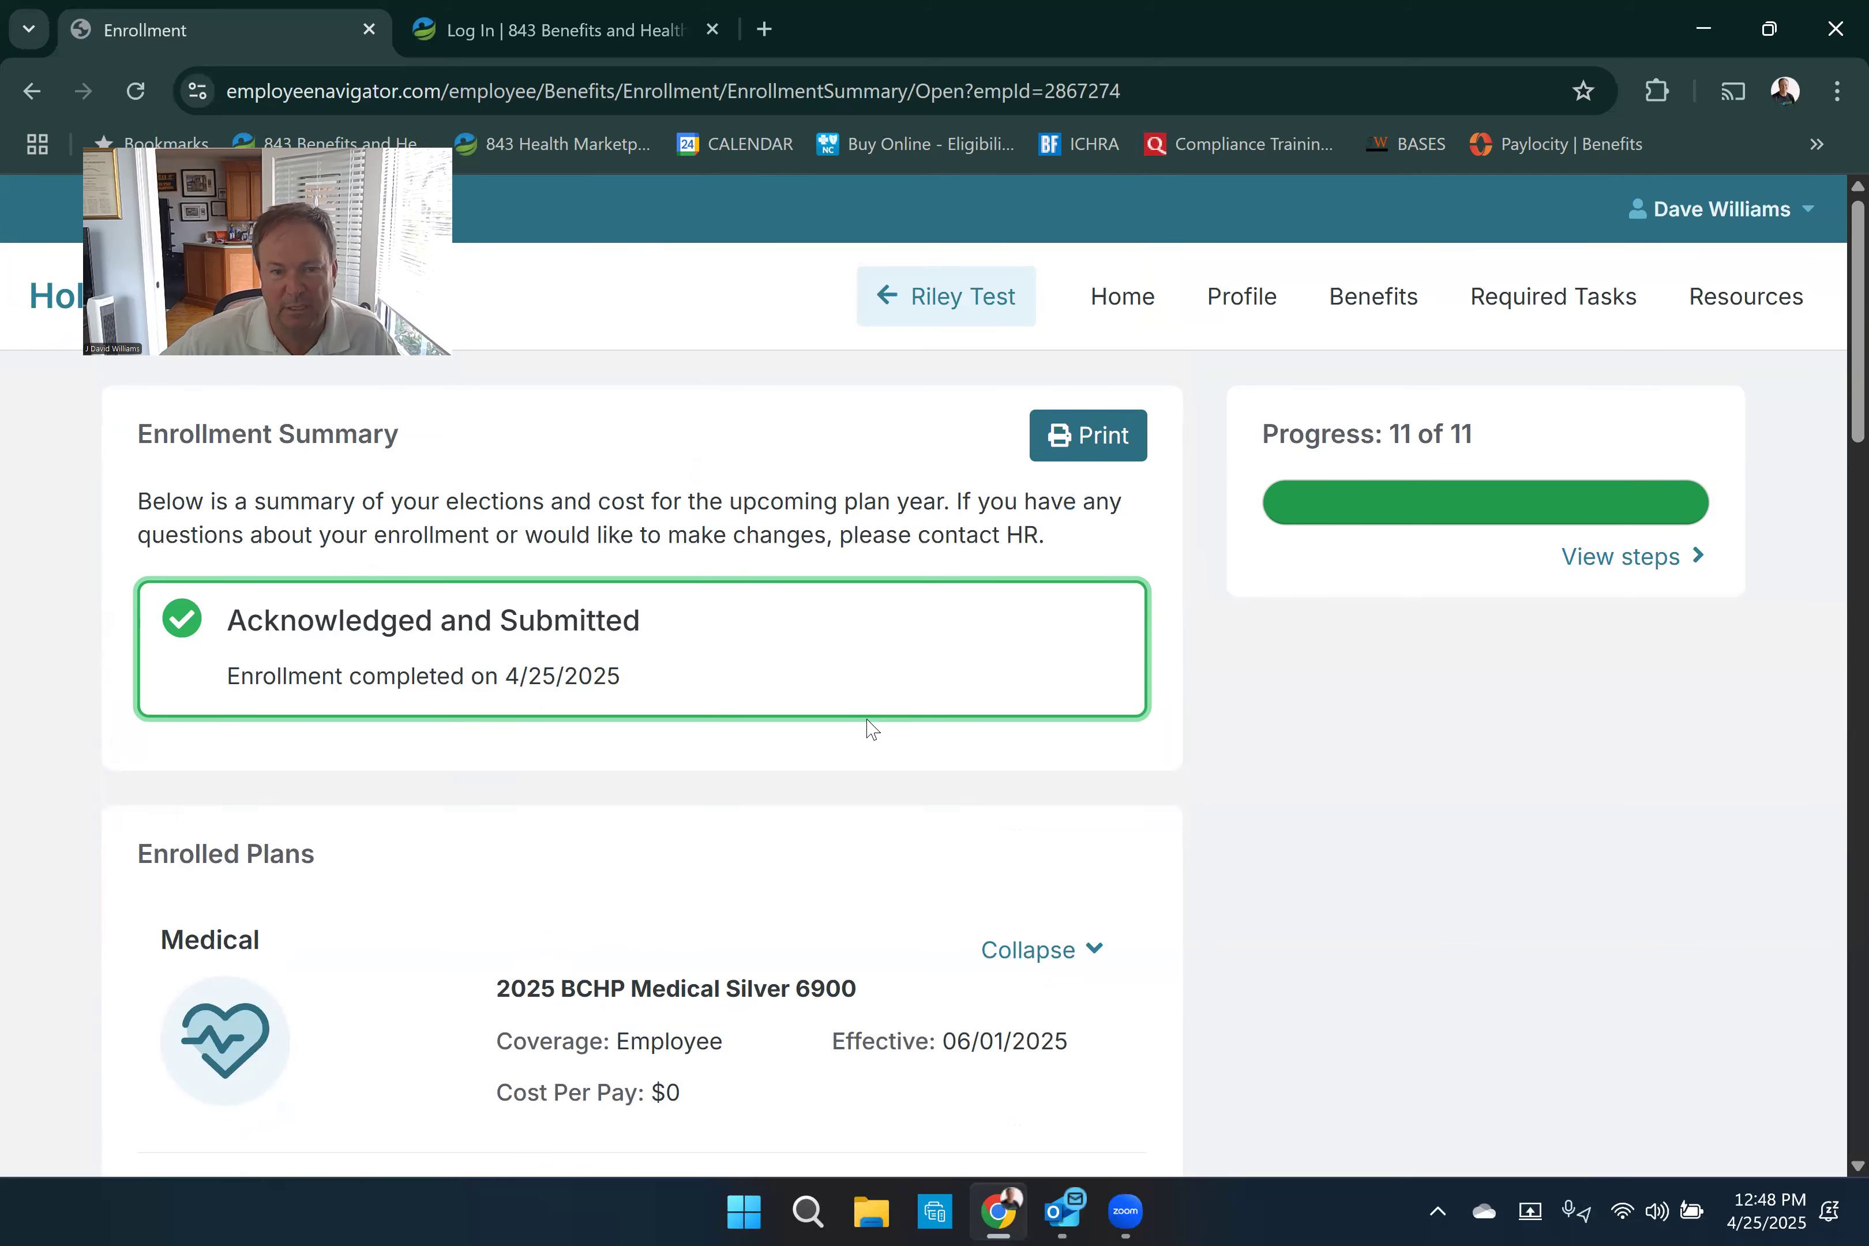
# - Examine the signed enrollment summary, covering each enrolled plan, the total cost per pay period and the dependents' plans
pyautogui.scroll(-5, 872, 729)
pyautogui.scroll(-7, 878, 717)
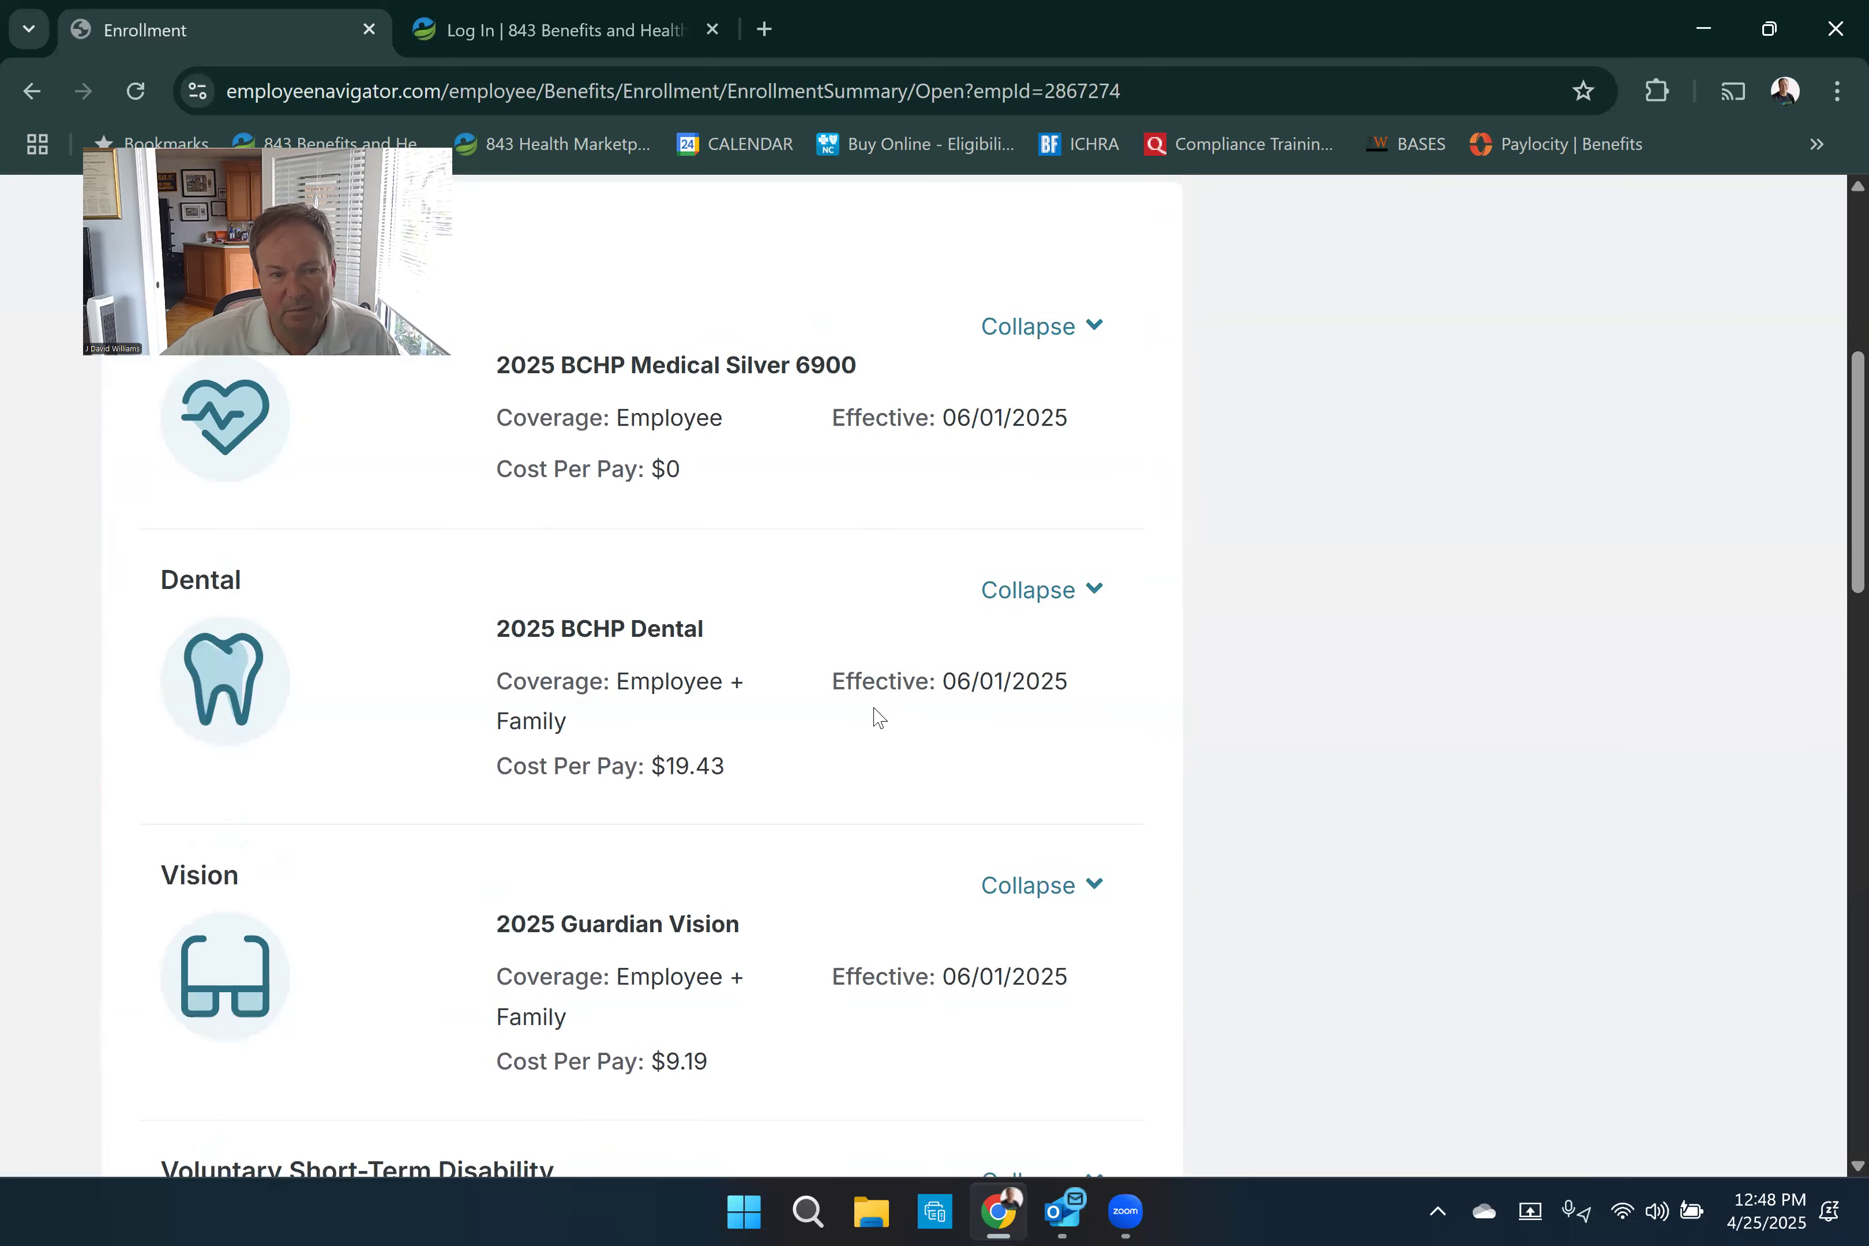
pyautogui.scroll(-4, 878, 717)
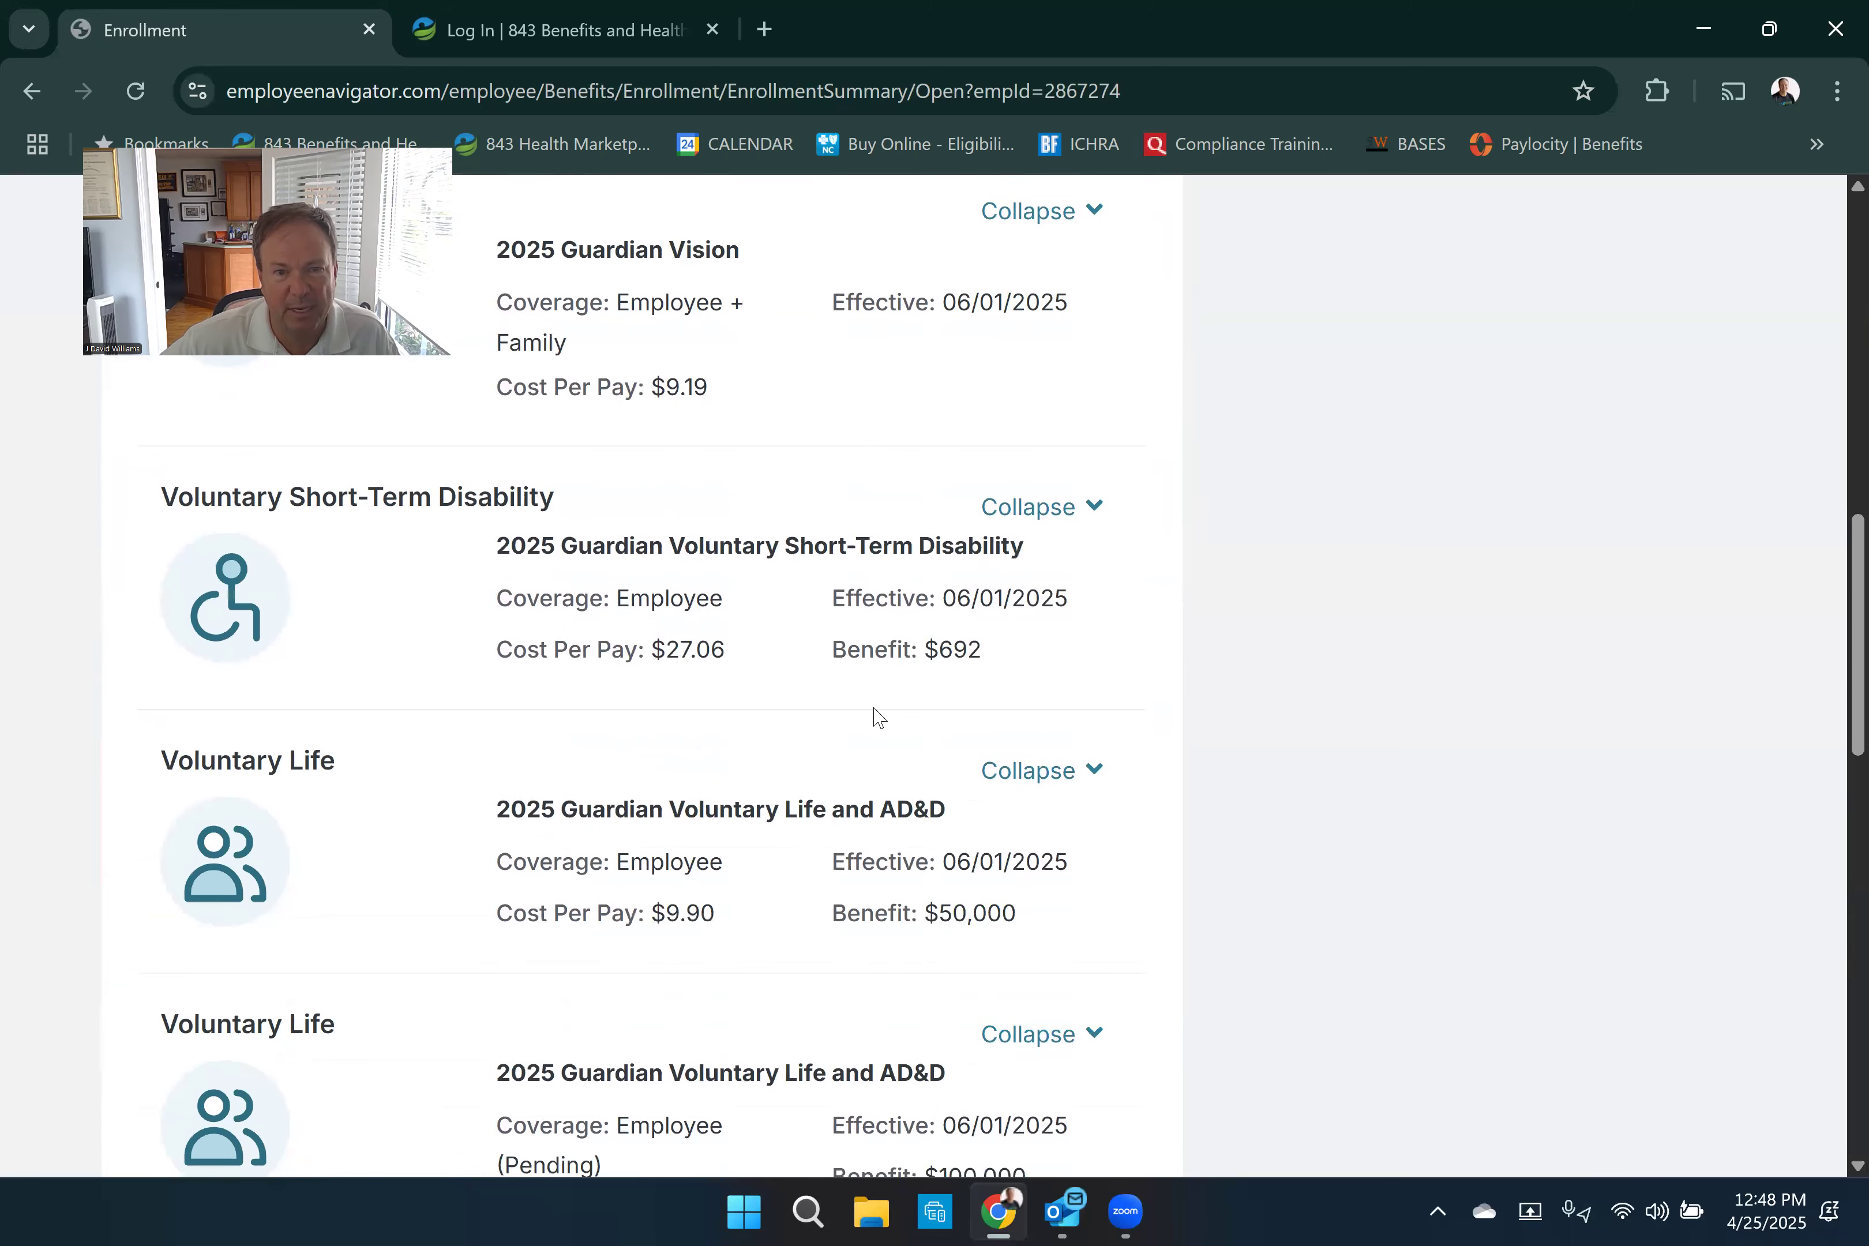
pyautogui.scroll(-2, 878, 717)
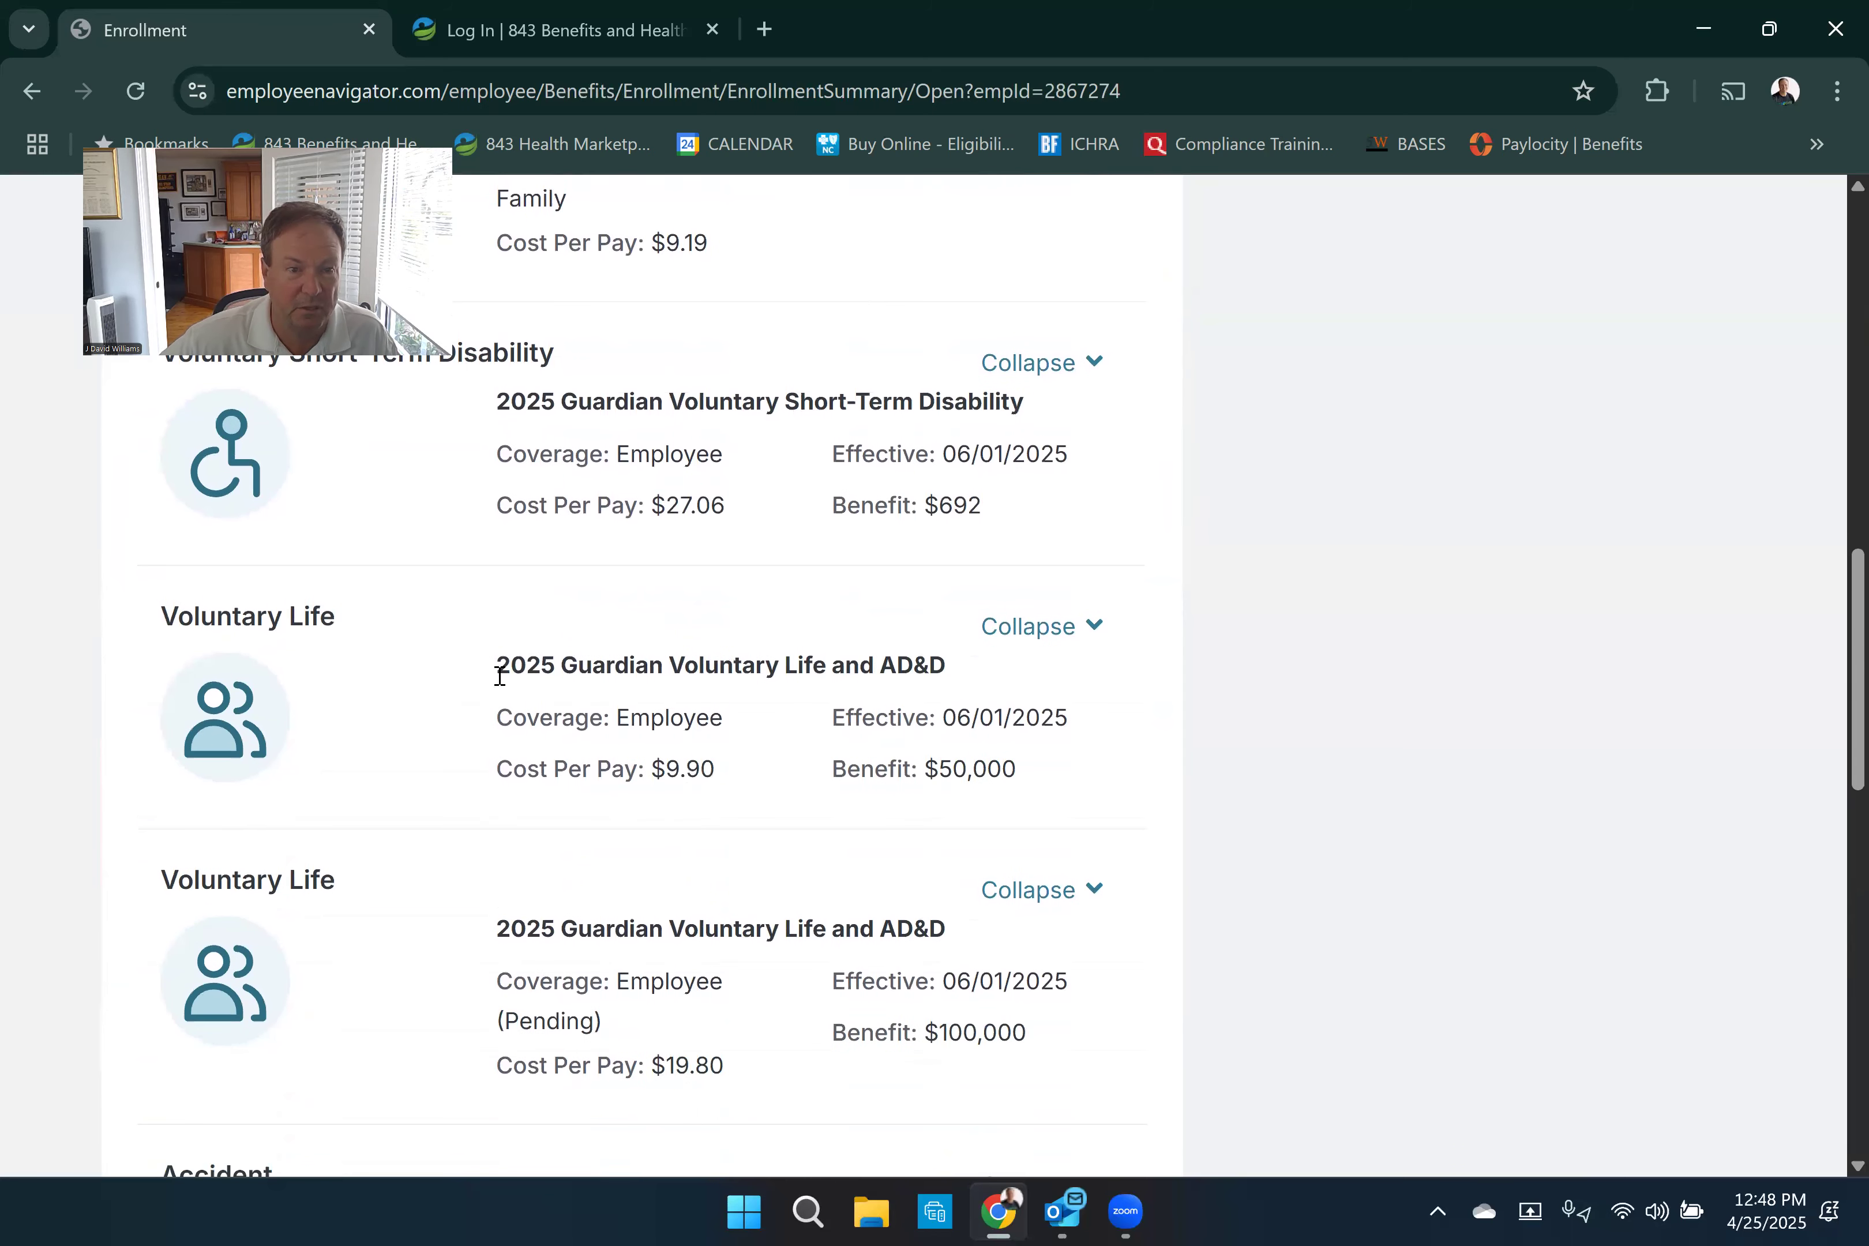
pyautogui.scroll(-4, 767, 696)
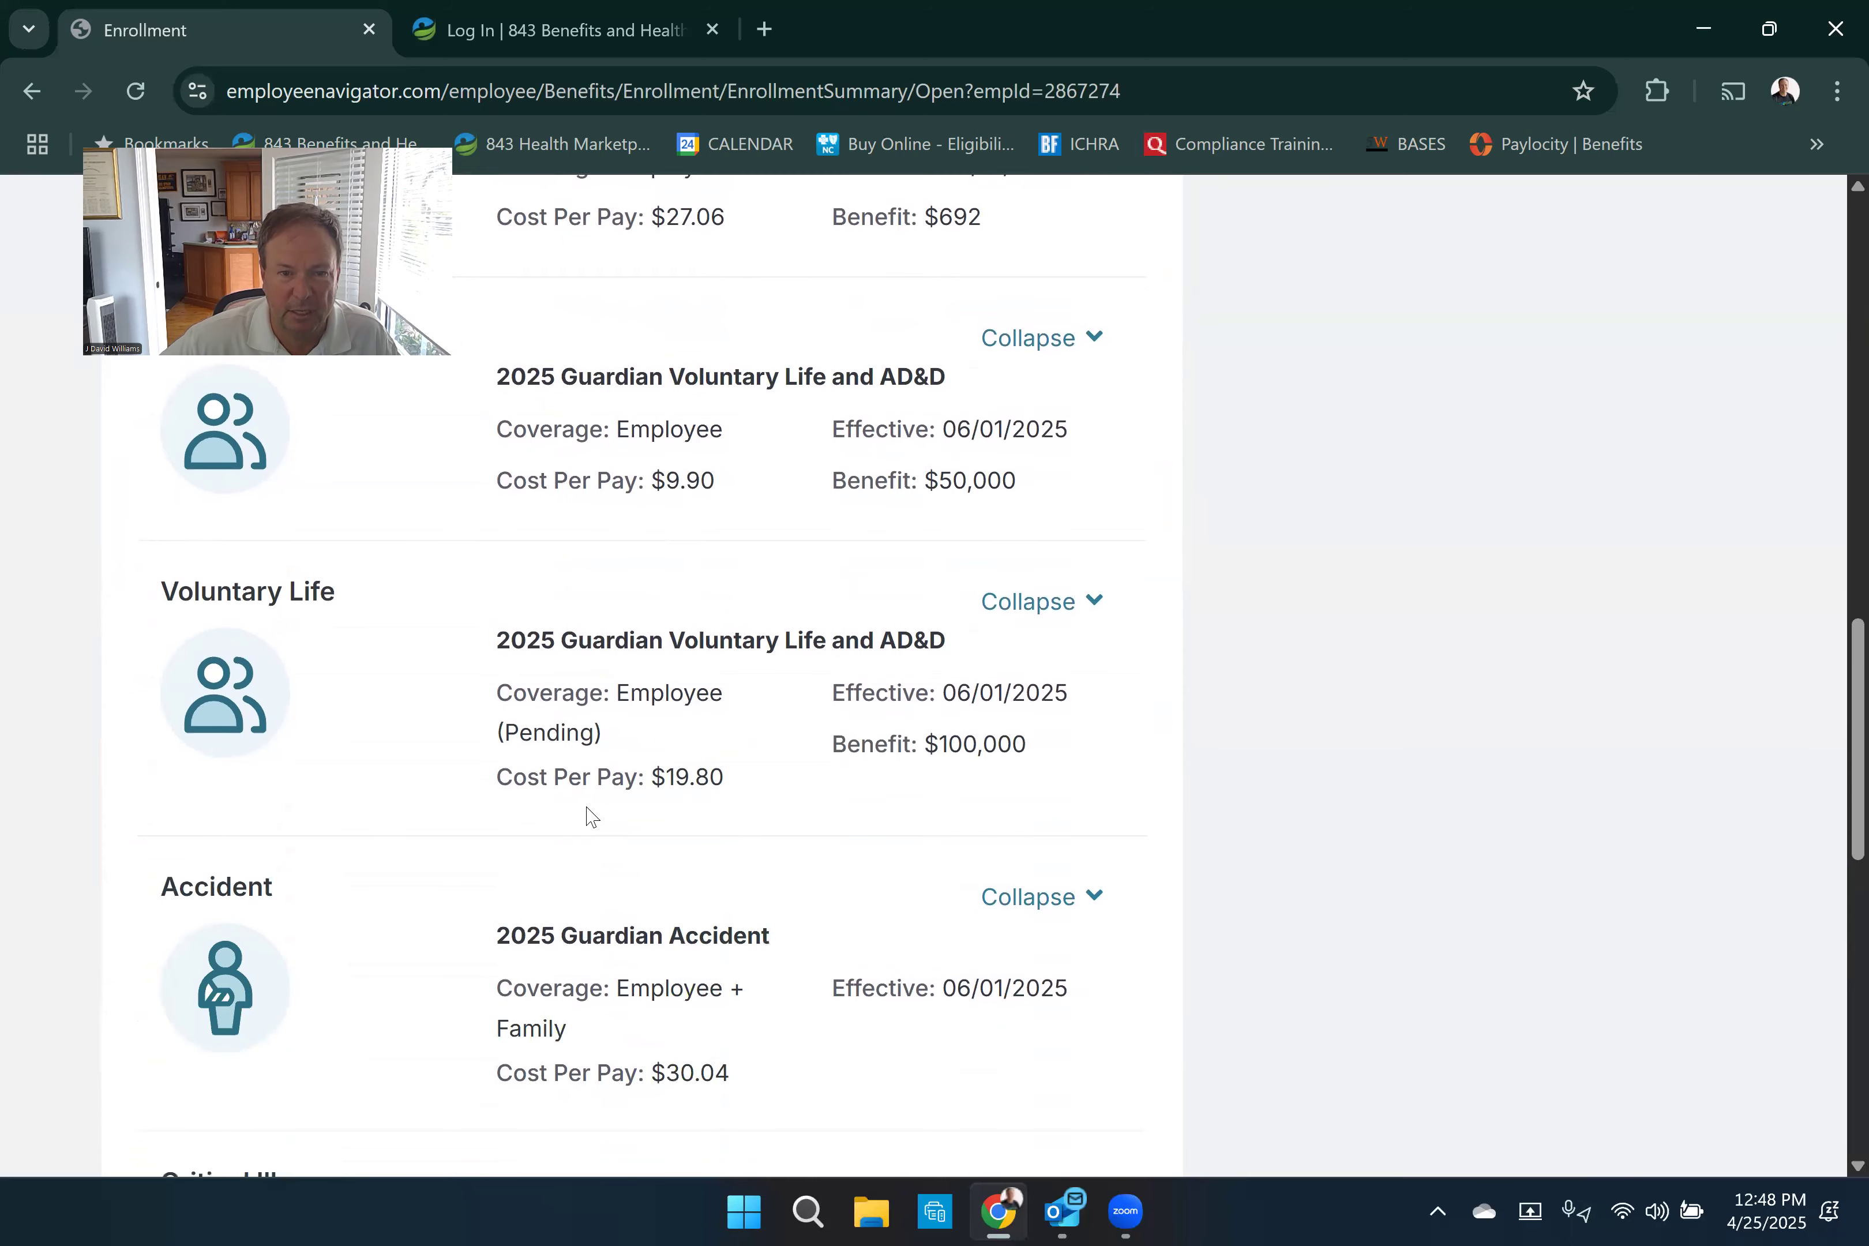
pyautogui.scroll(-12, 587, 812)
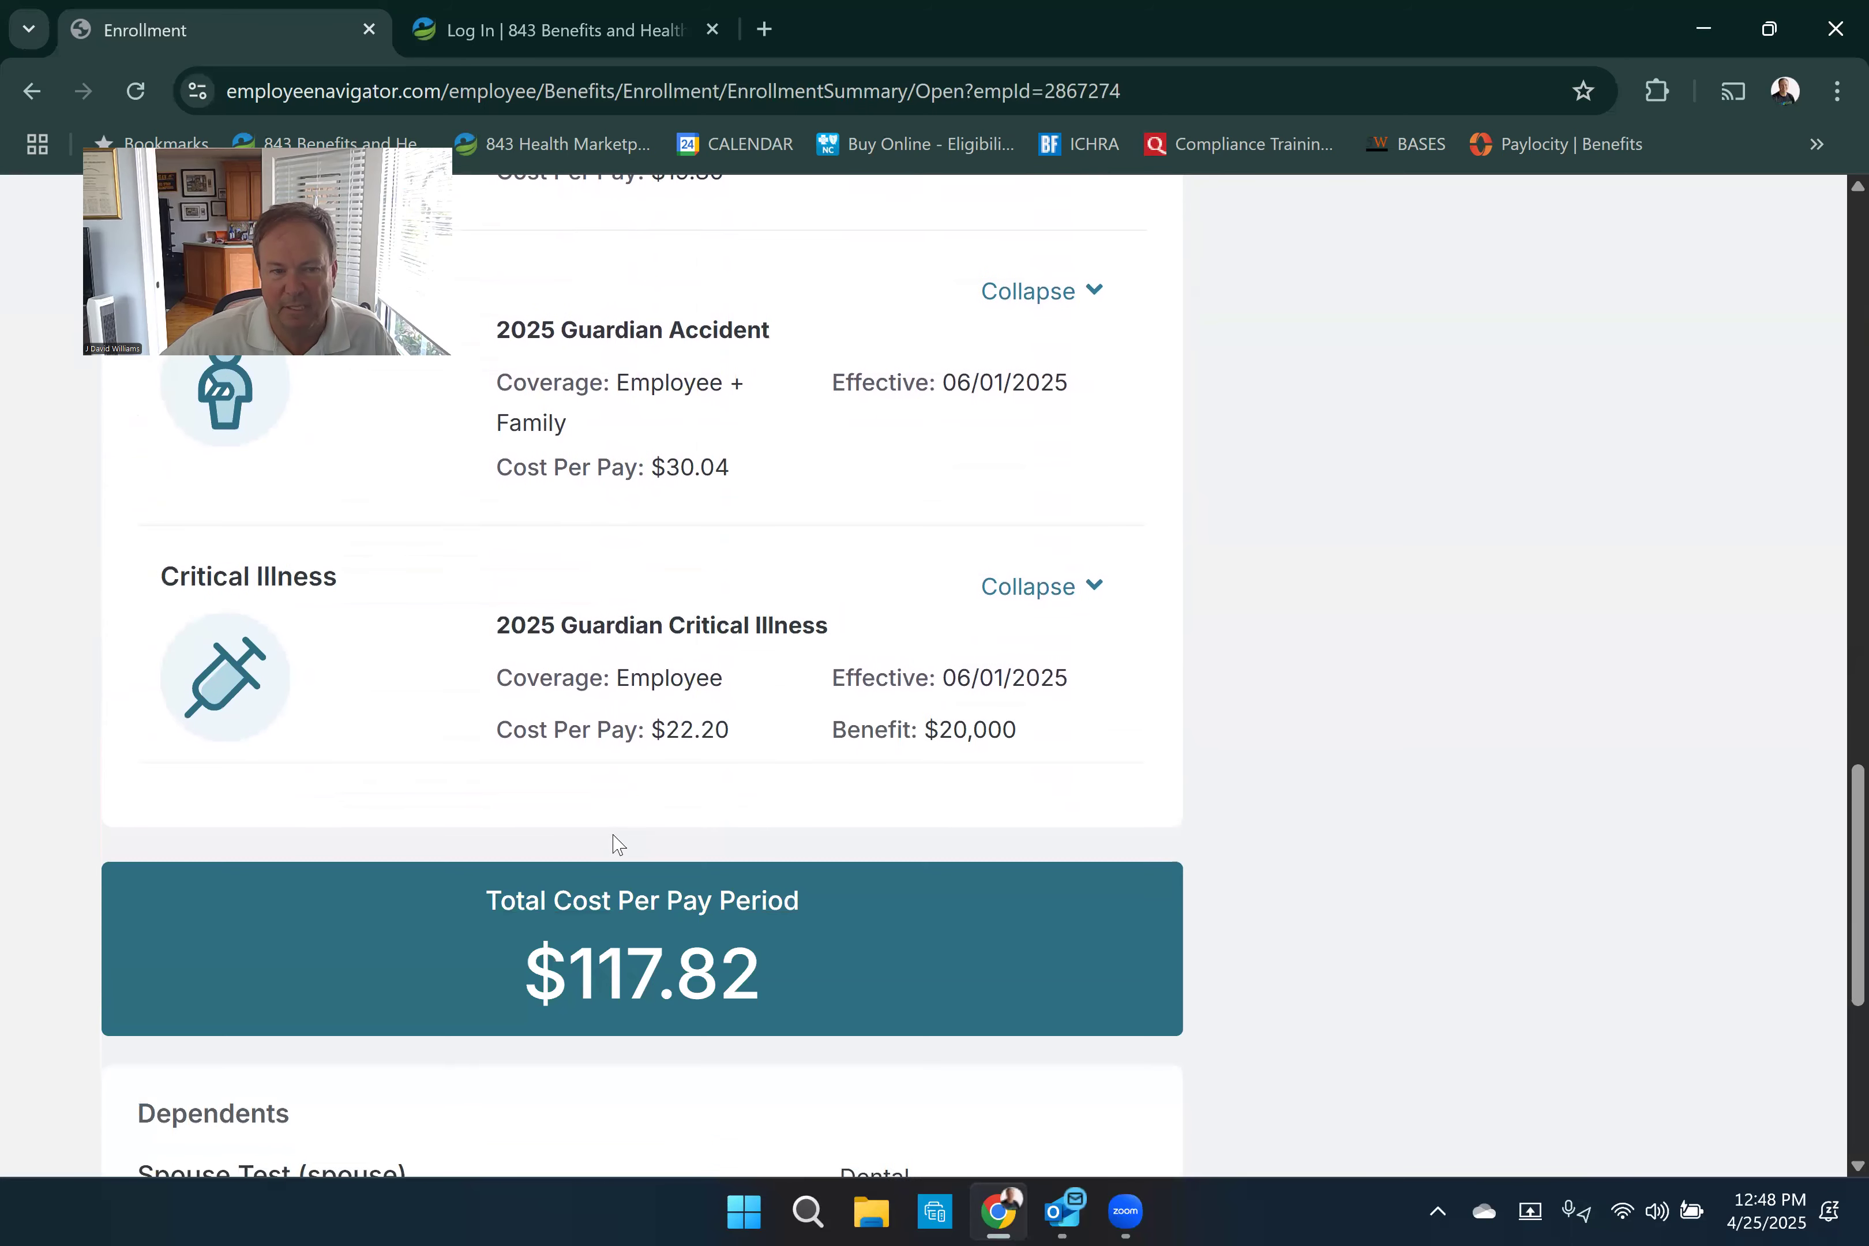
pyautogui.scroll(-4, 657, 878)
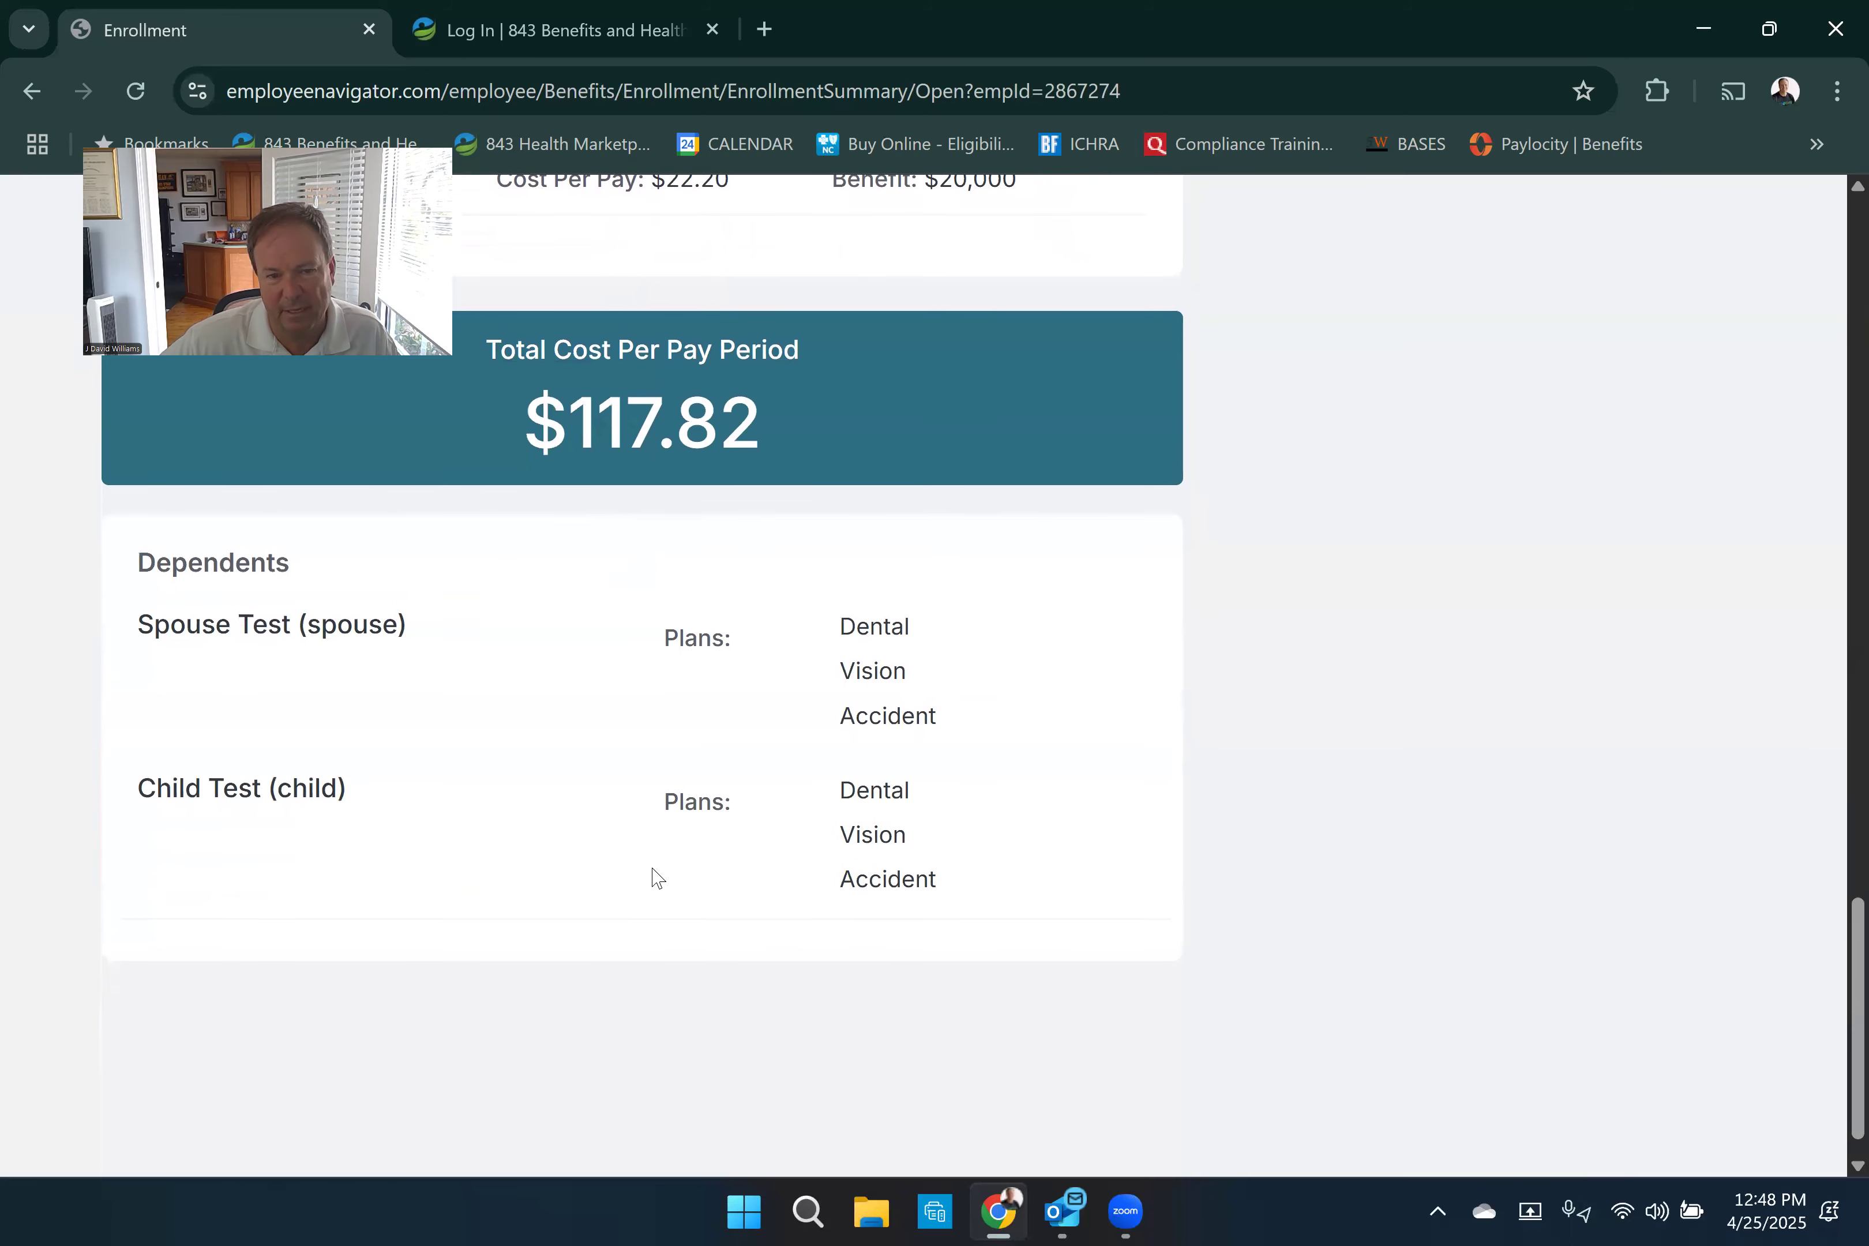
pyautogui.scroll(15, 659, 854)
pyautogui.scroll(17, 823, 485)
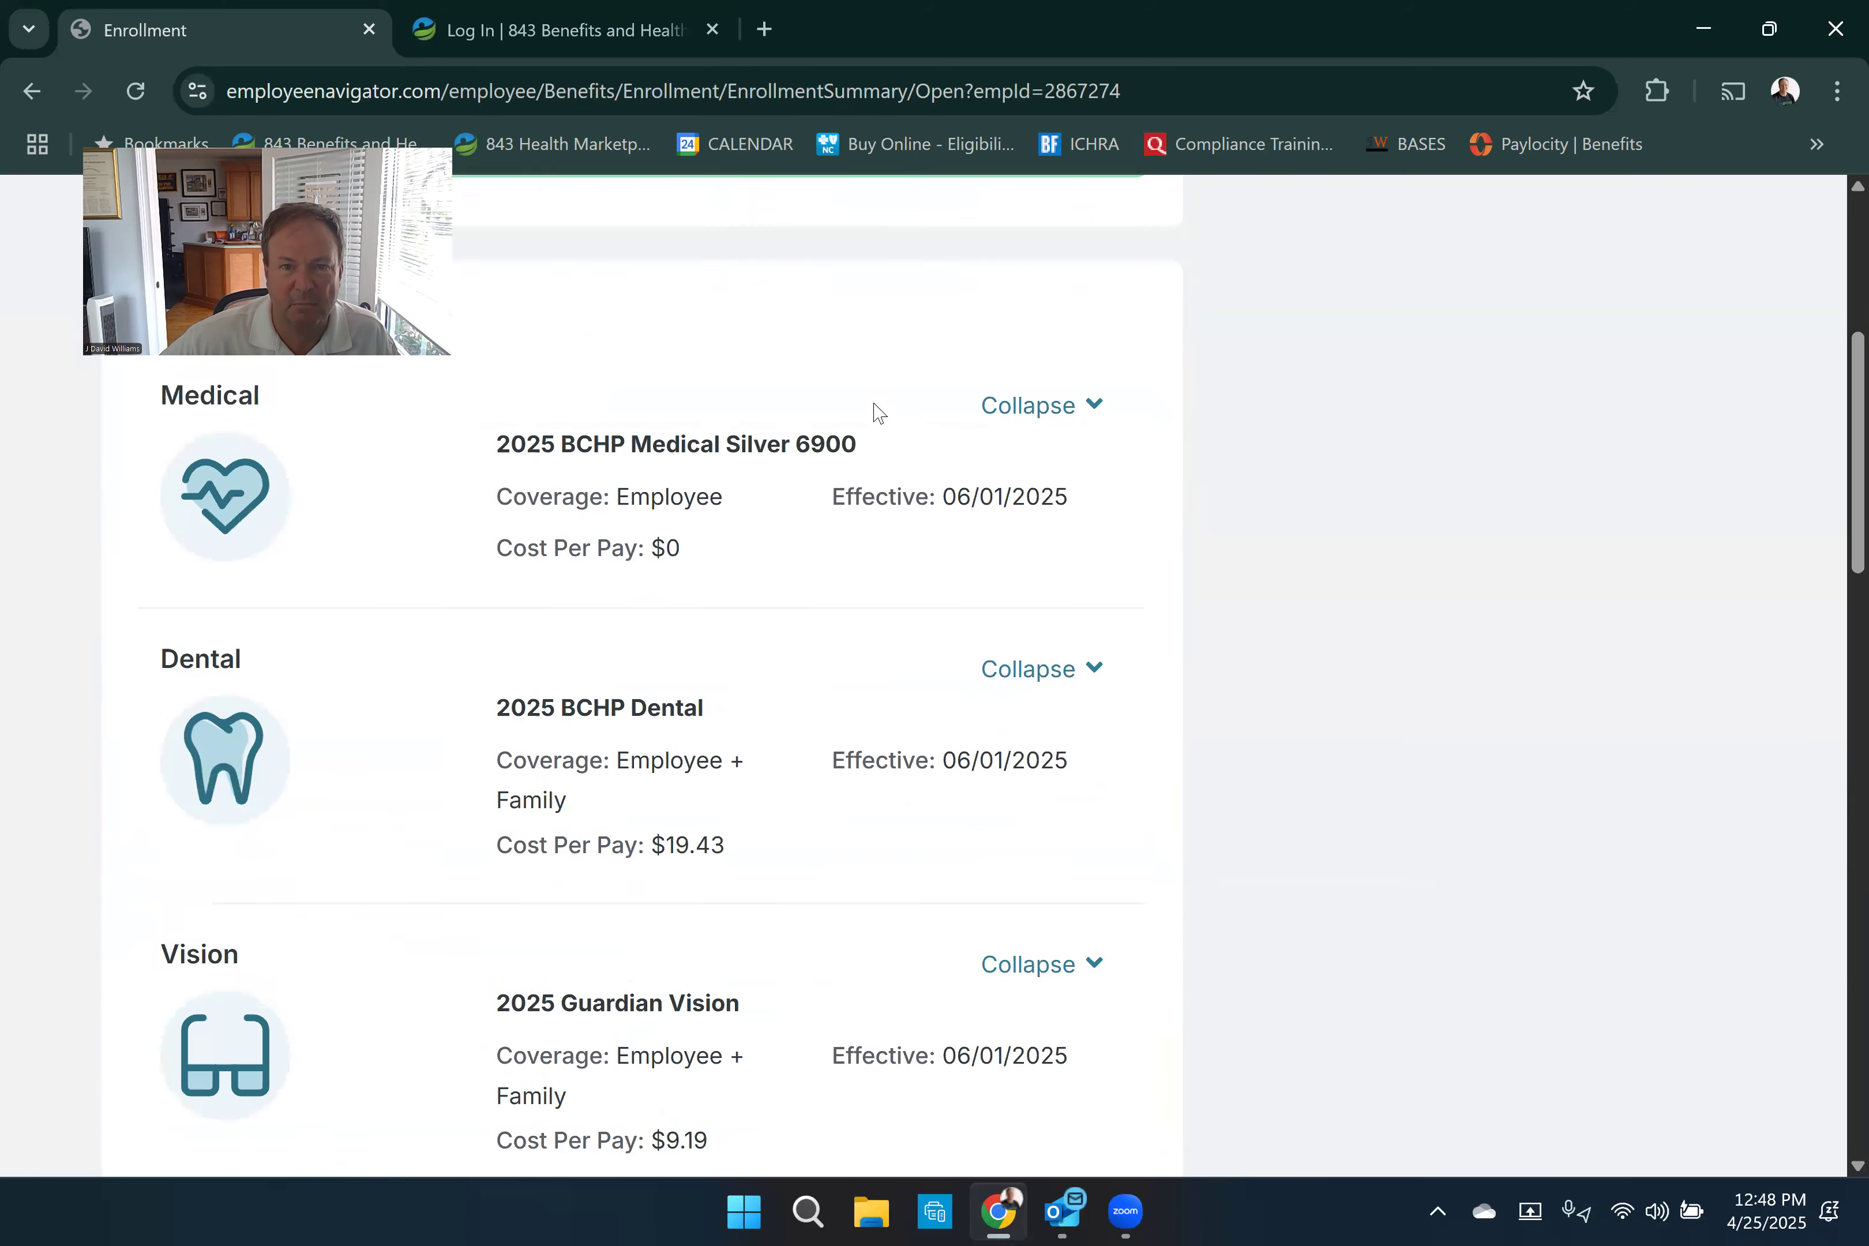